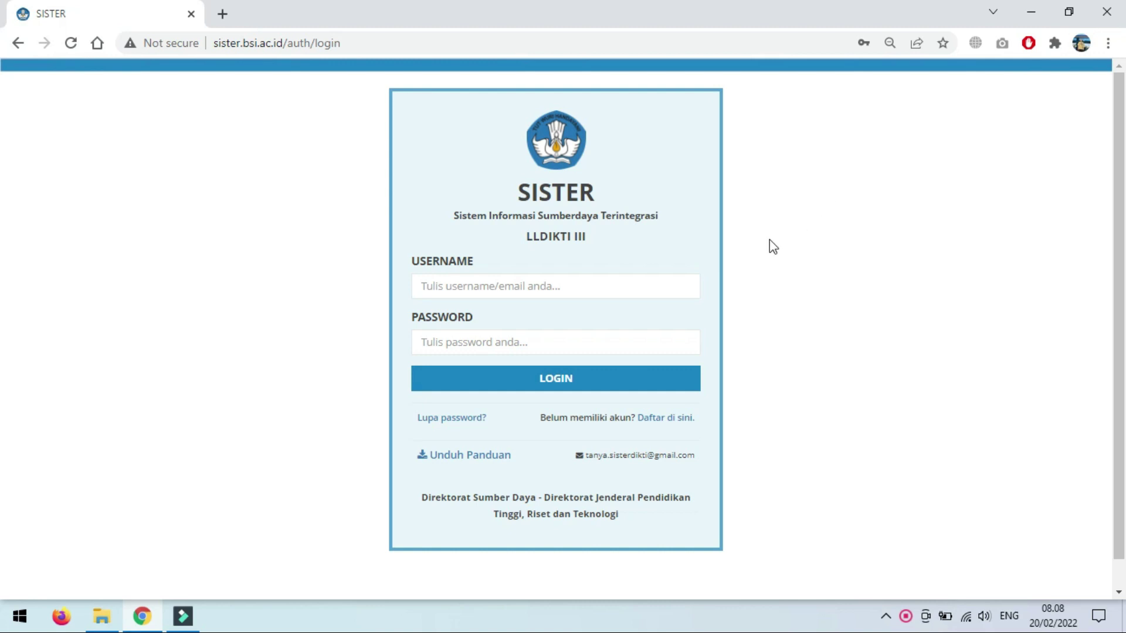
Step: Log into SISTER with the saved username and password from Chrome's autofill
left_click(617, 288)
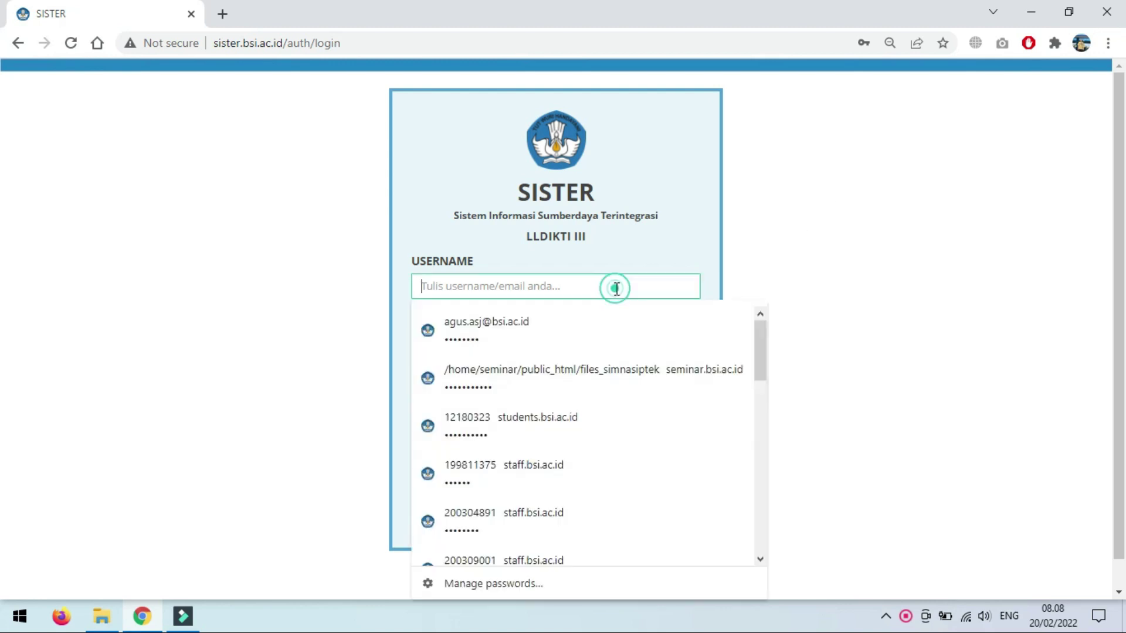
left_click(603, 326)
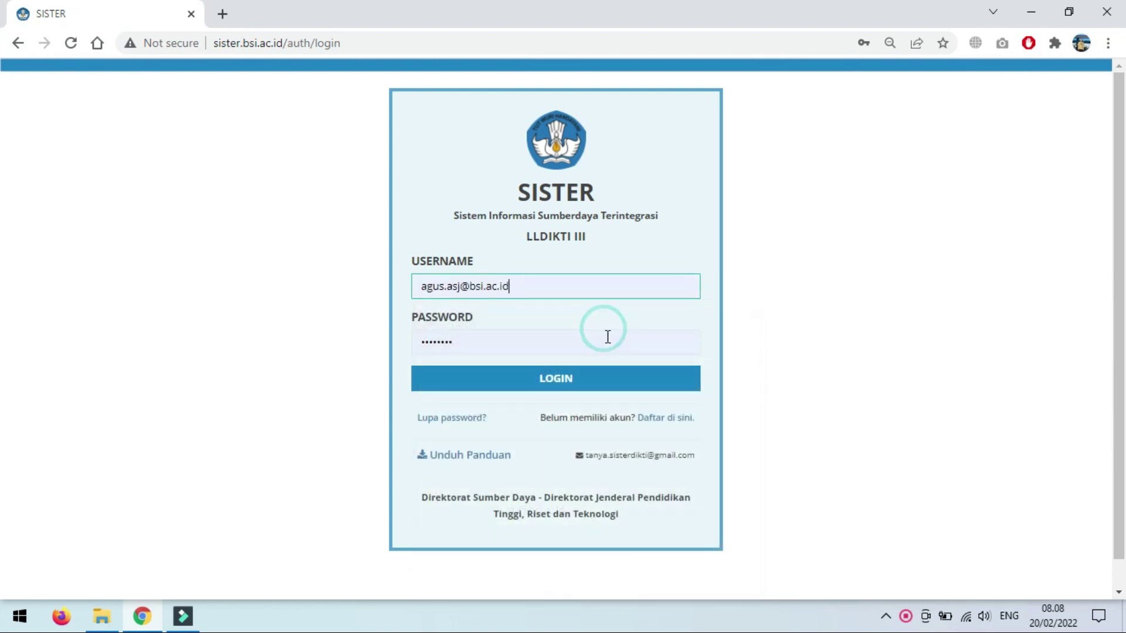
left_click(607, 381)
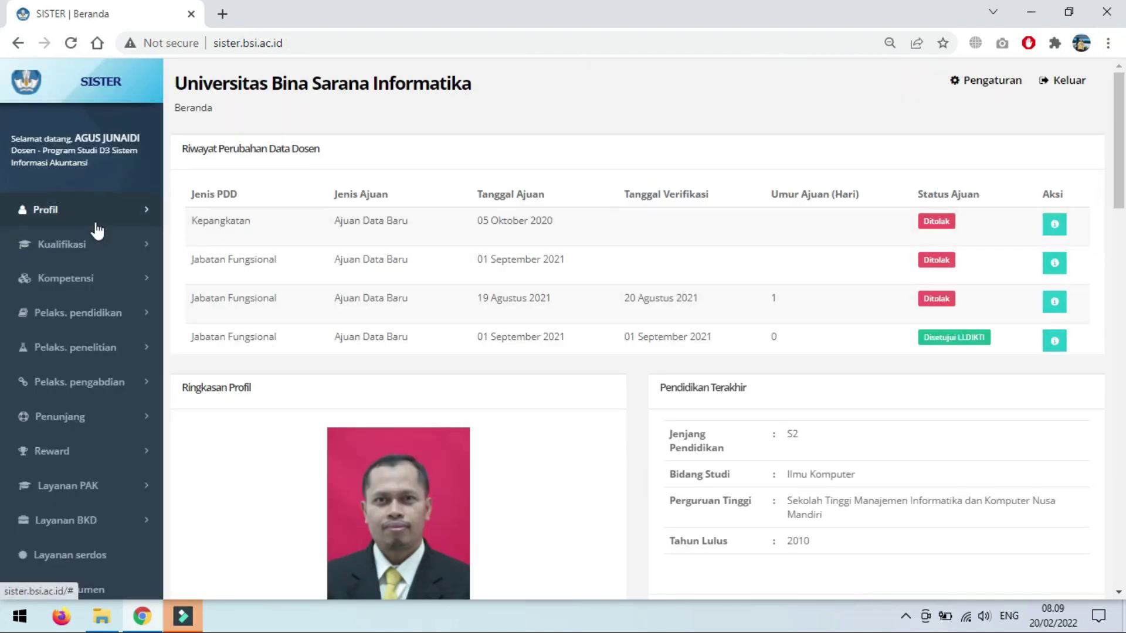
Step: Open Pengajaran under Pelaks. pendidikan to list the four 2021/2022 Ganjil courses
left_click(96, 323)
left_click(94, 346)
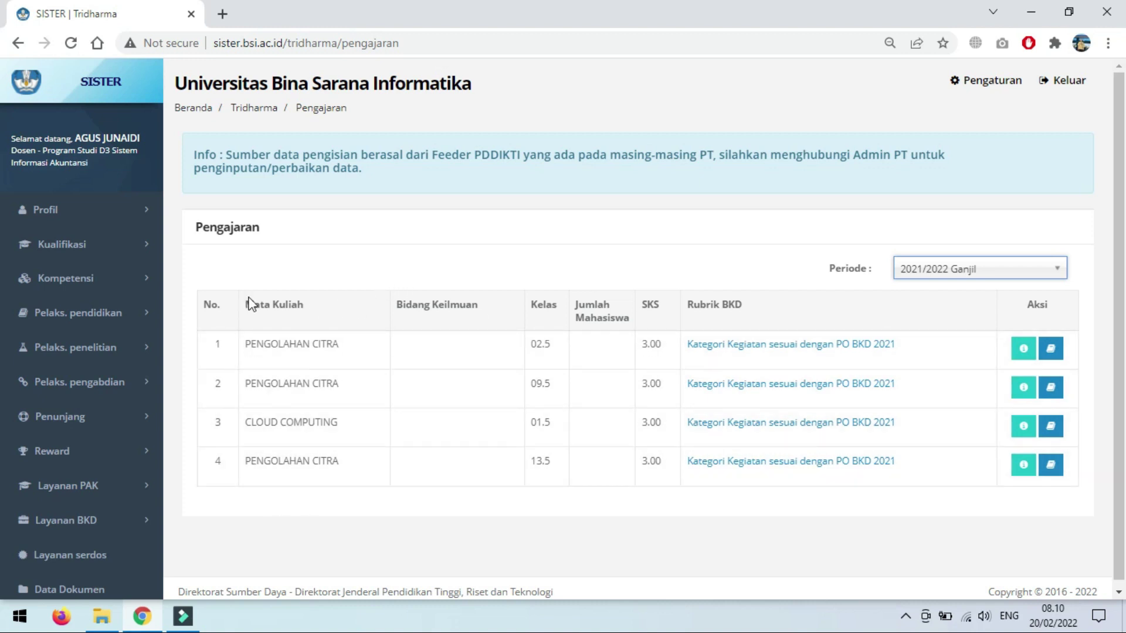
left_click(90, 352)
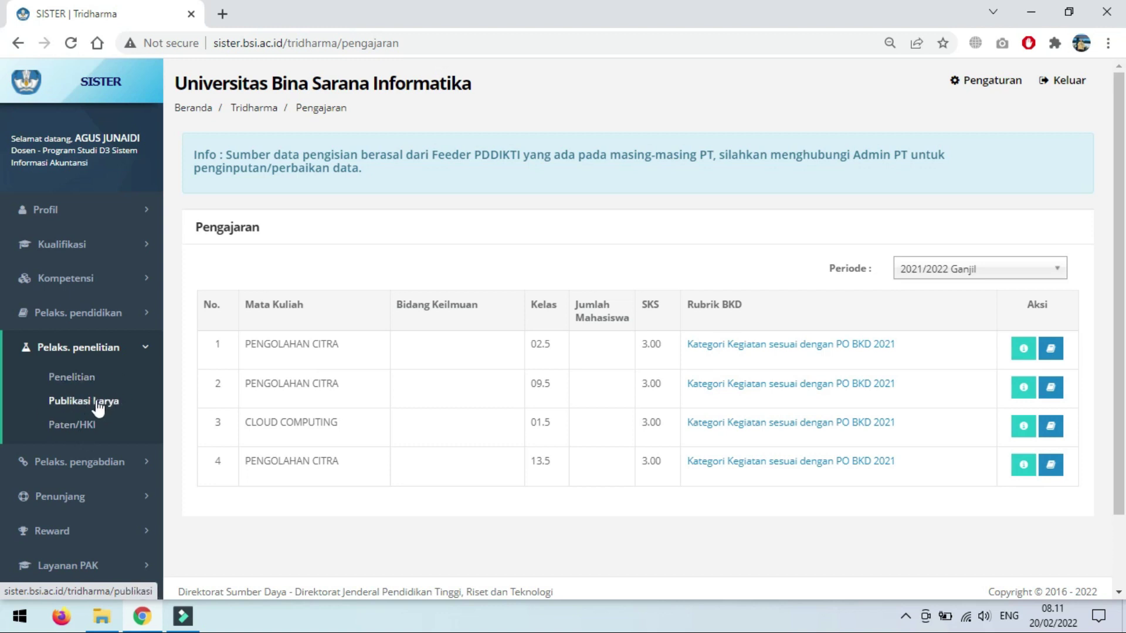
Step: Go to the Publikasi karya list and start a new publication entry
left_click(98, 405)
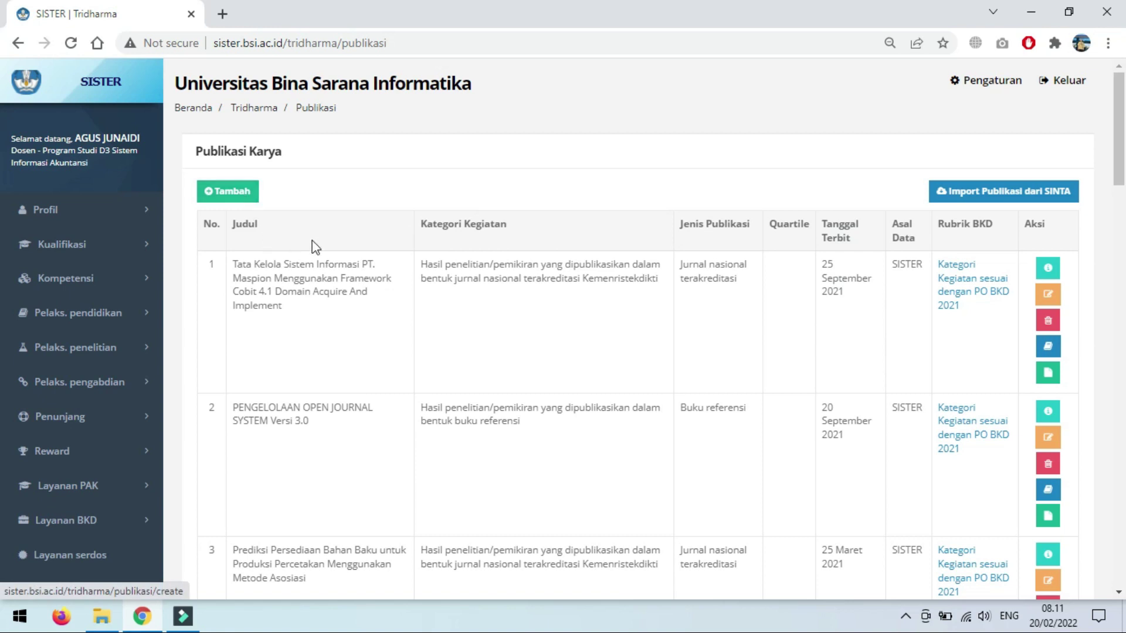
left_click(242, 202)
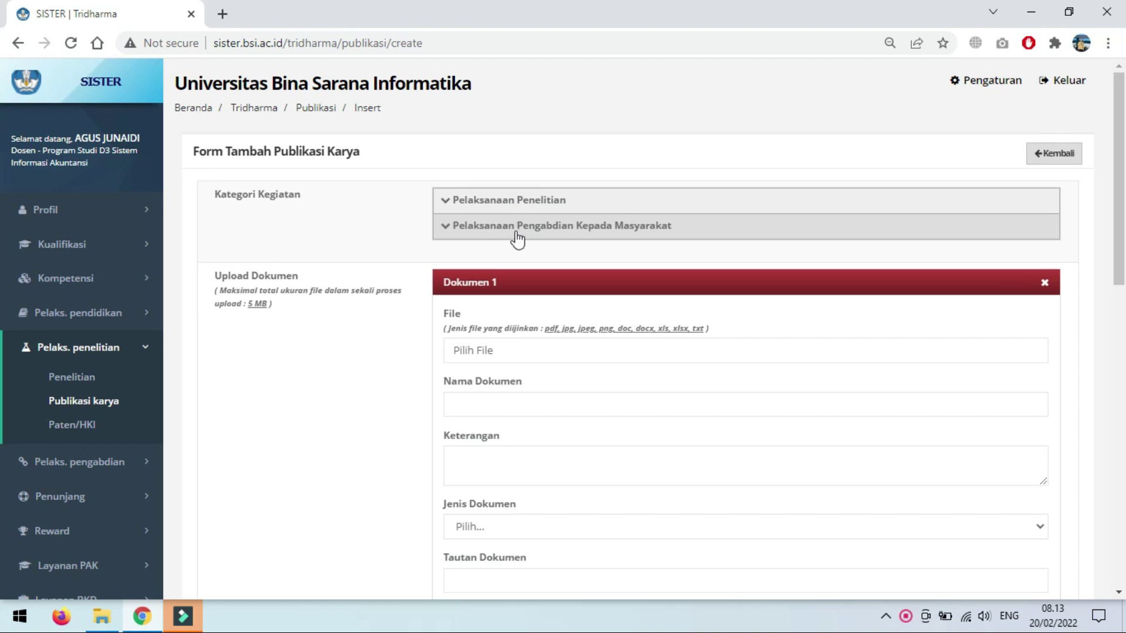
Step: Under Pelaksanaan Penelitian, choose 'Hasil penelitian/pemikiran yang dipublikasikan dalam bentuk jurnal nasional'
left_click(514, 204)
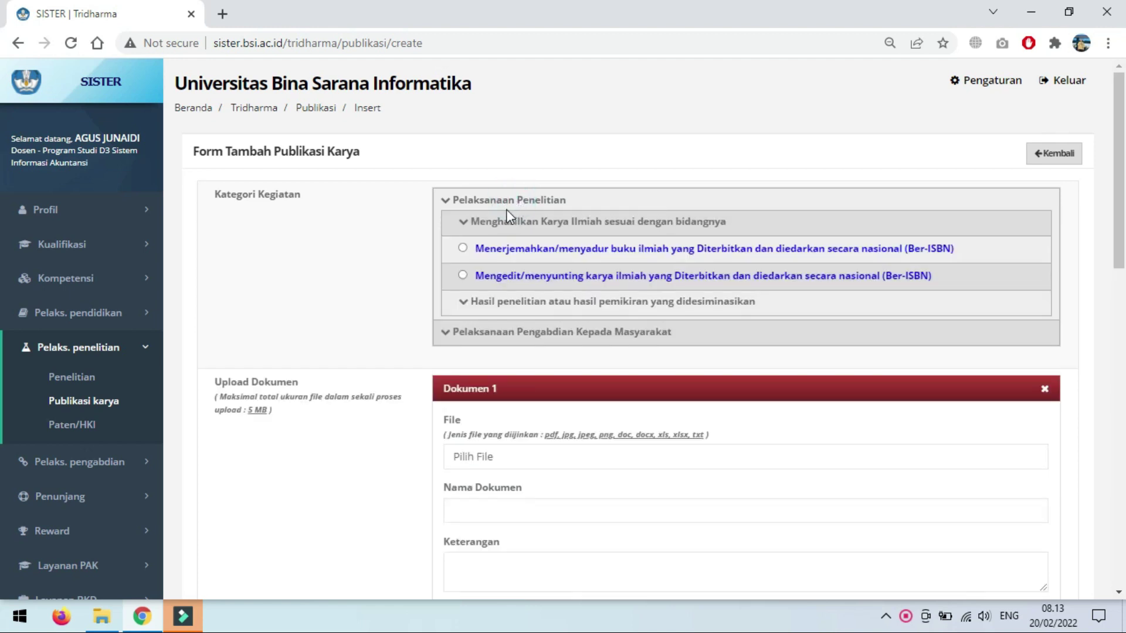
left_click(507, 302)
scroll(587, 375, "down", 1)
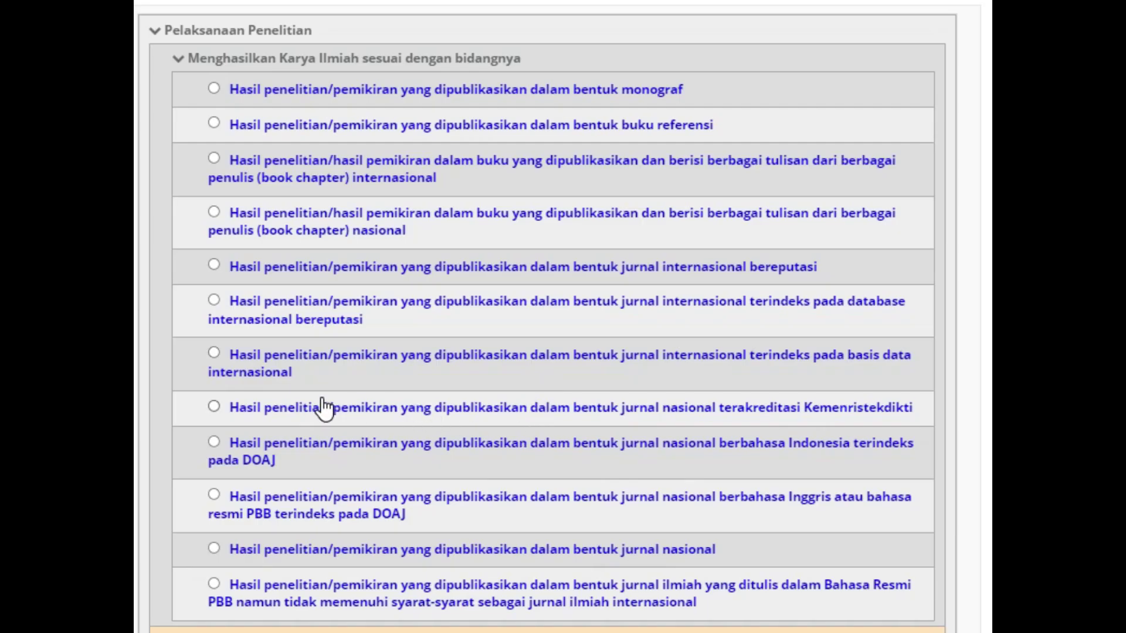
scroll(328, 329, "down", 2)
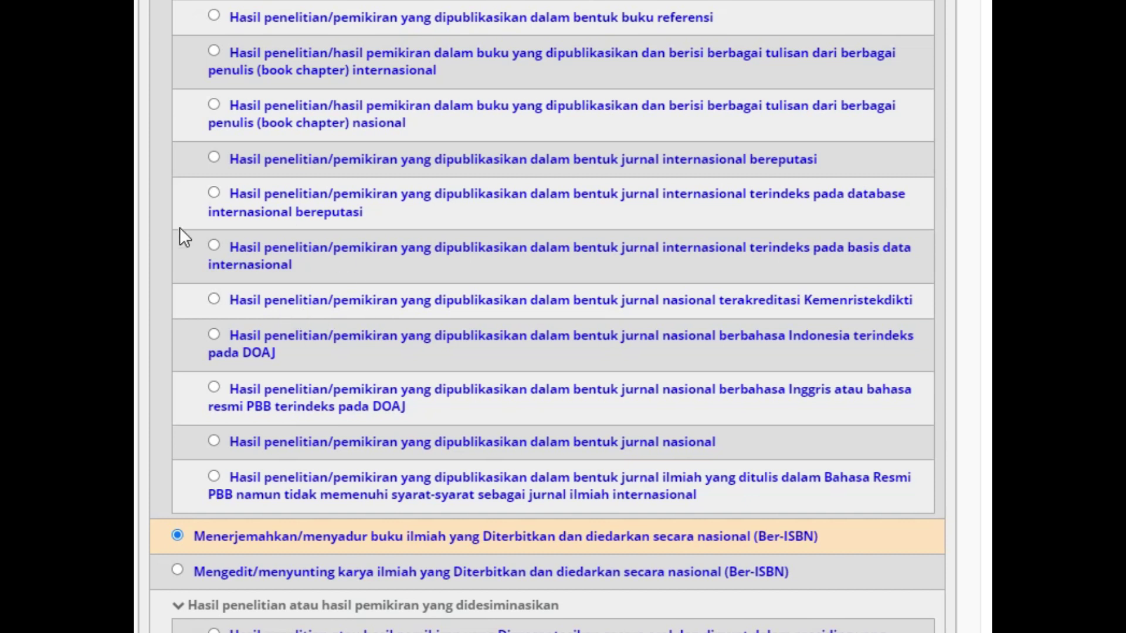
scroll(175, 211, "up", 4)
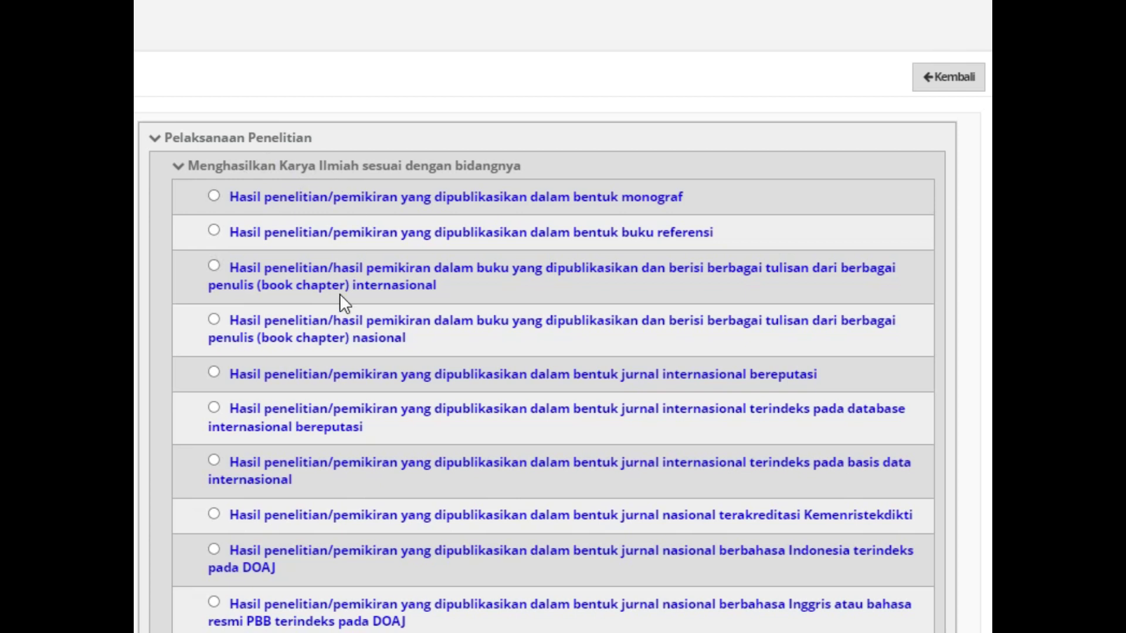
scroll(339, 293, "down", 4)
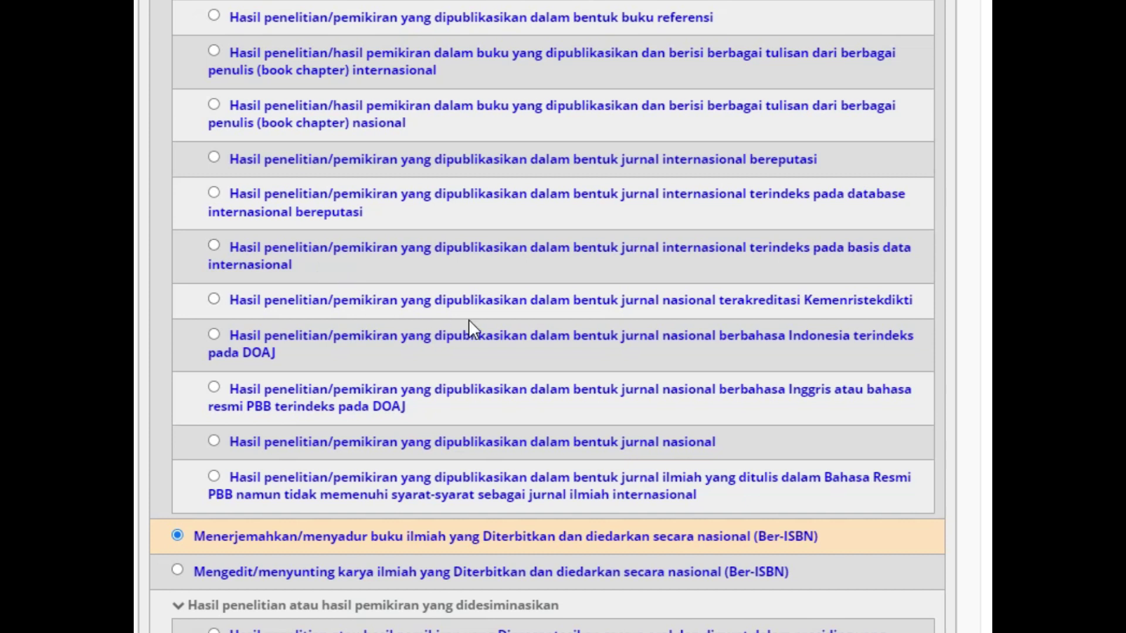
left_click(214, 299)
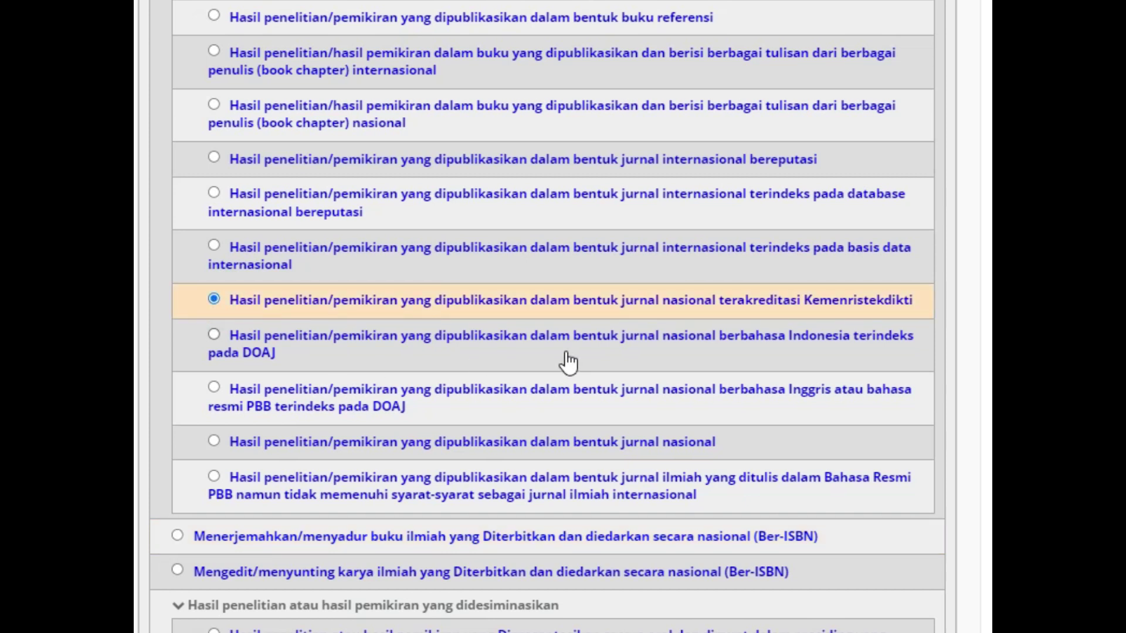
left_click(214, 441)
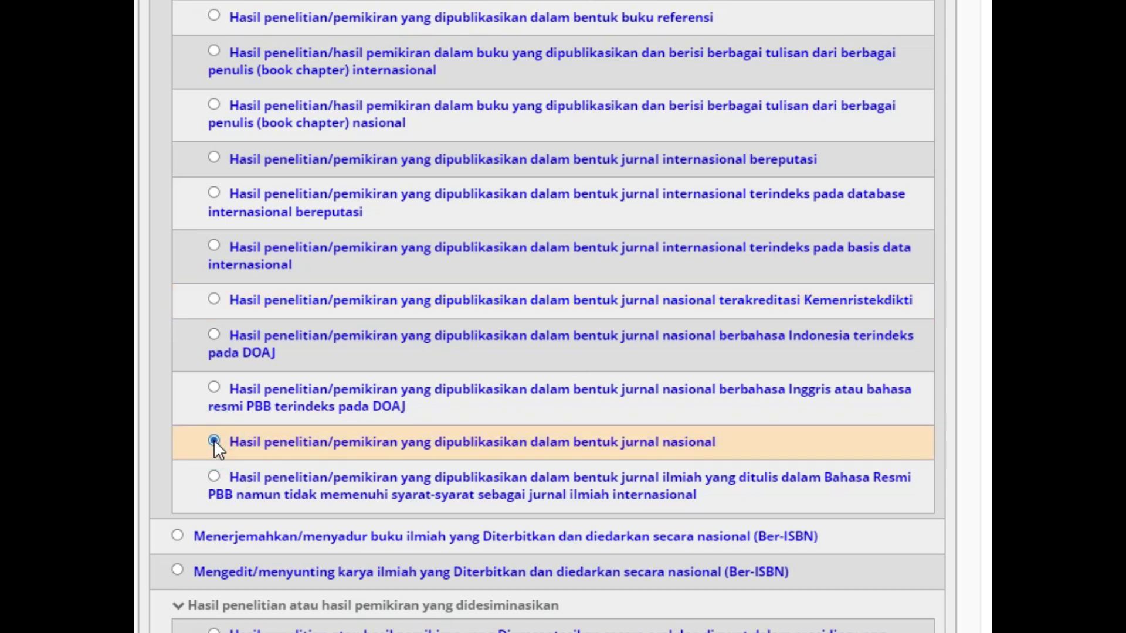
scroll(372, 410, "down", 5)
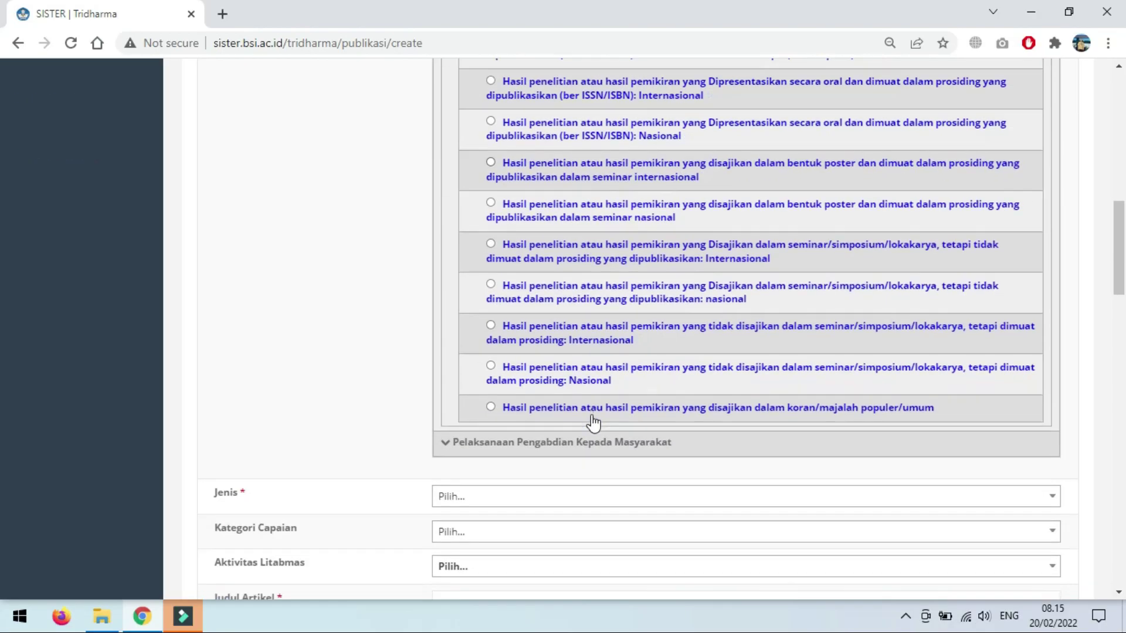
Step: Set Jenis to 'Jurnal nasional terakreditasi' and Kategori Capaian to 'Publikasi'
scroll(593, 422, "down", 3)
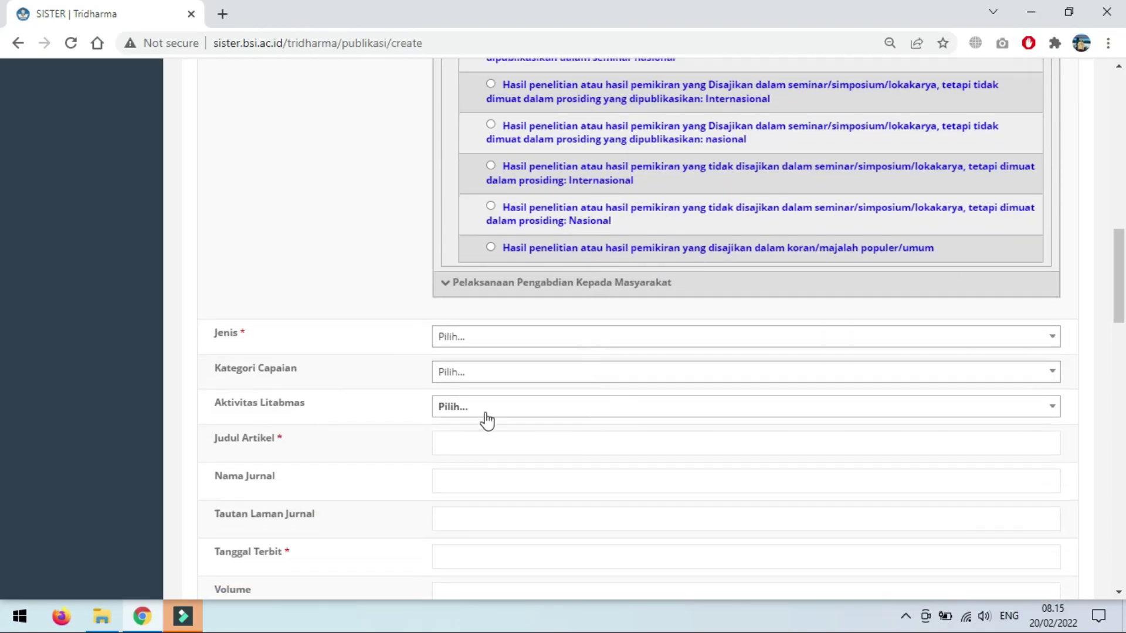
left_click(490, 346)
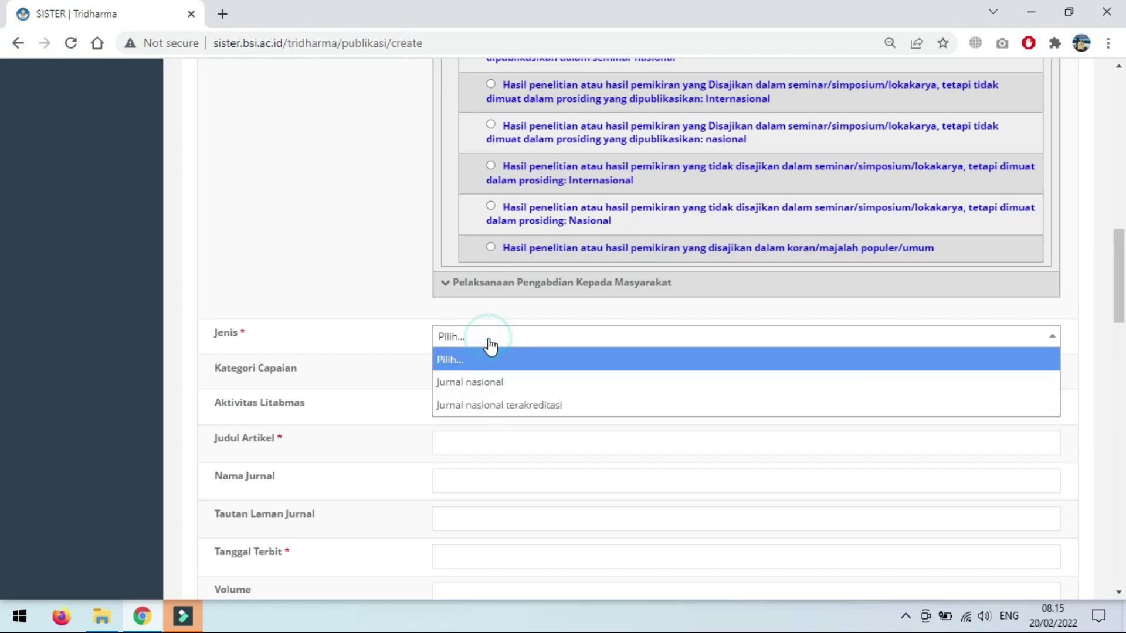
left_click(523, 404)
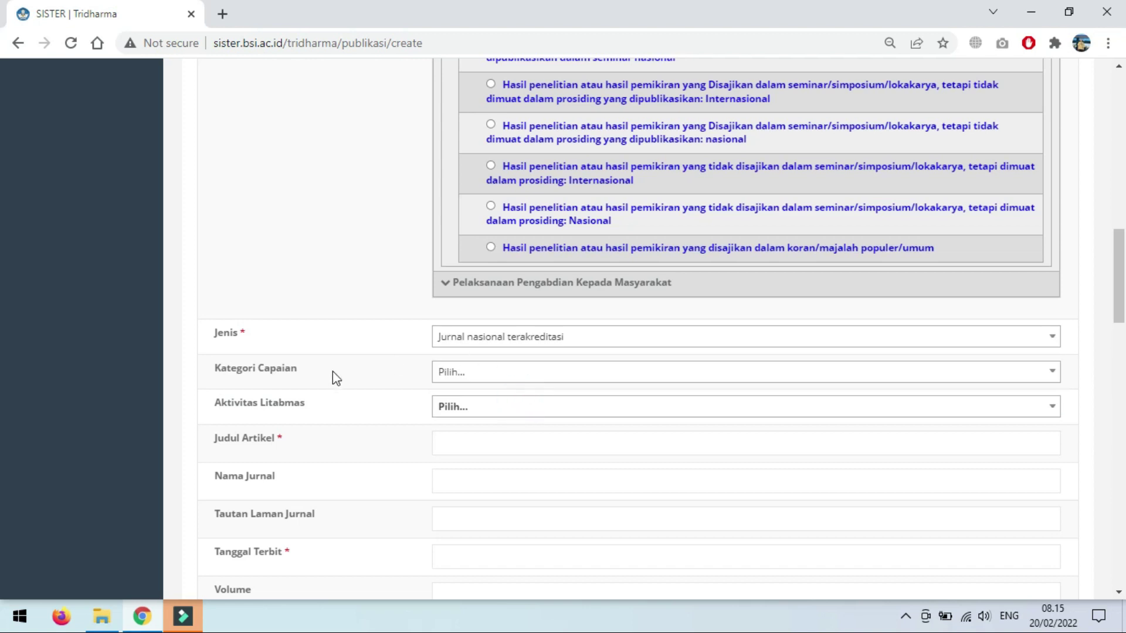
left_click(487, 375)
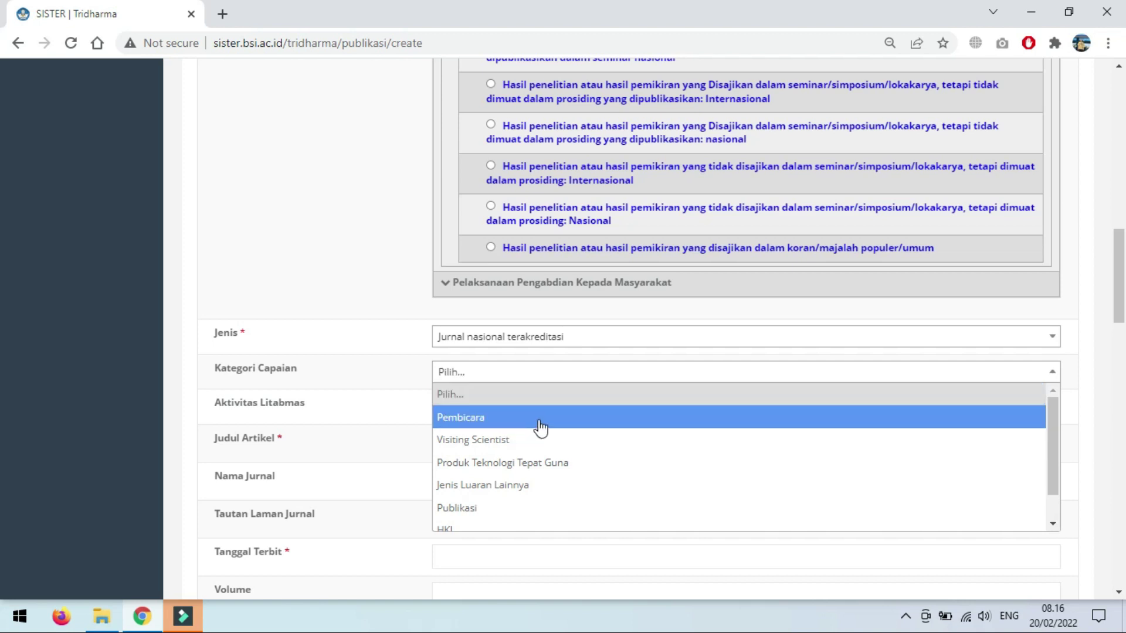
scroll(536, 428, "down", 1)
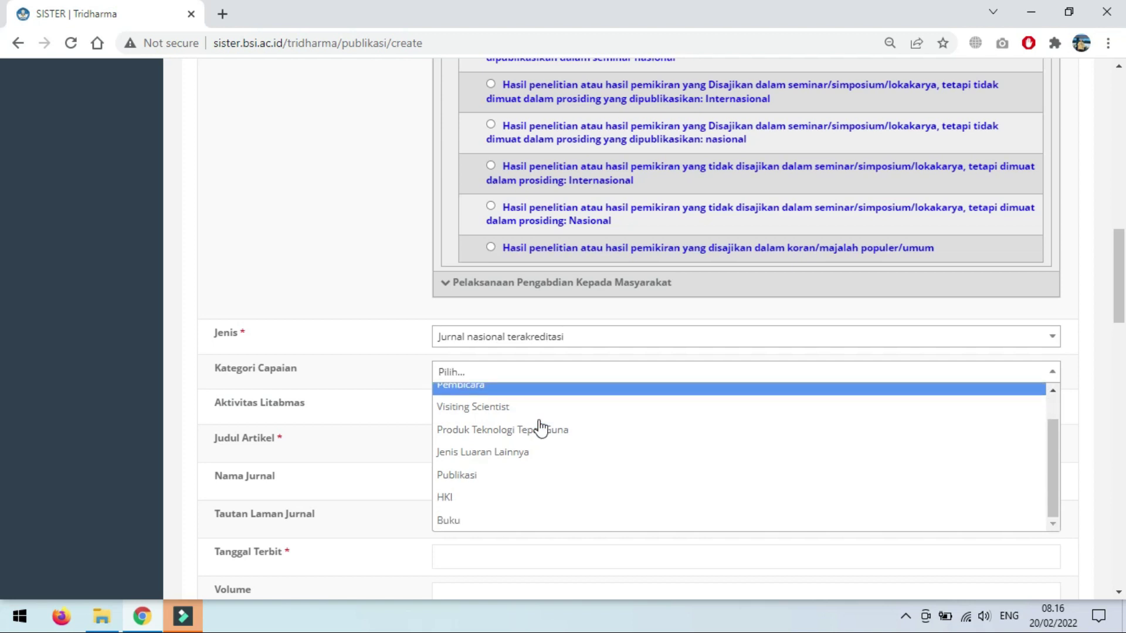
left_click(524, 481)
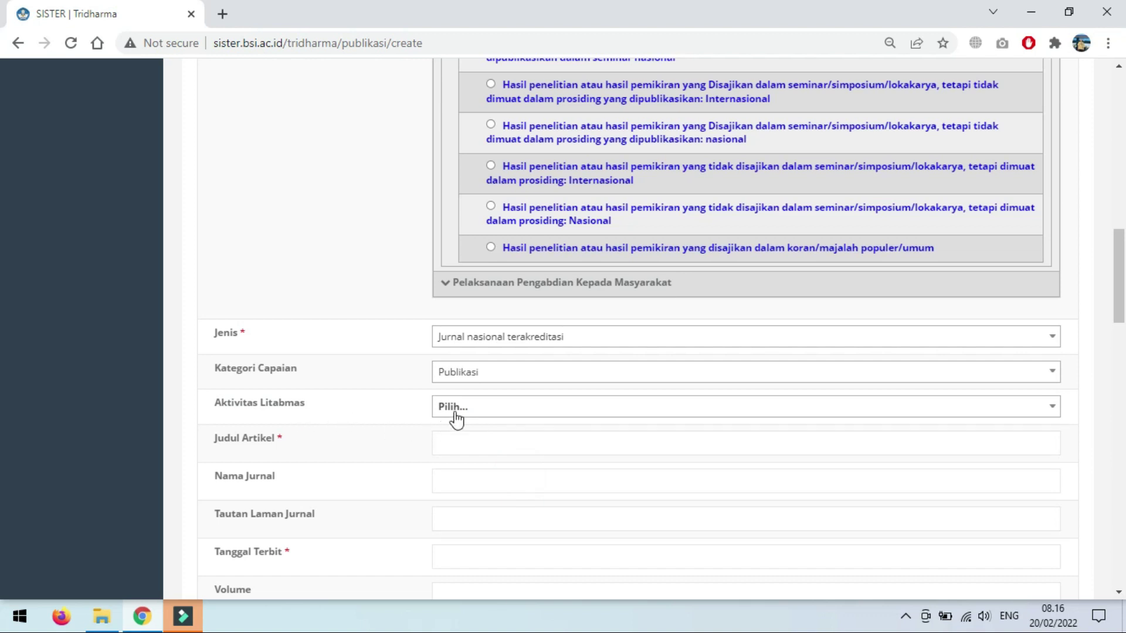
Step: Step through the article title, journal name, journal link, publication date and volume fields
left_click(472, 443)
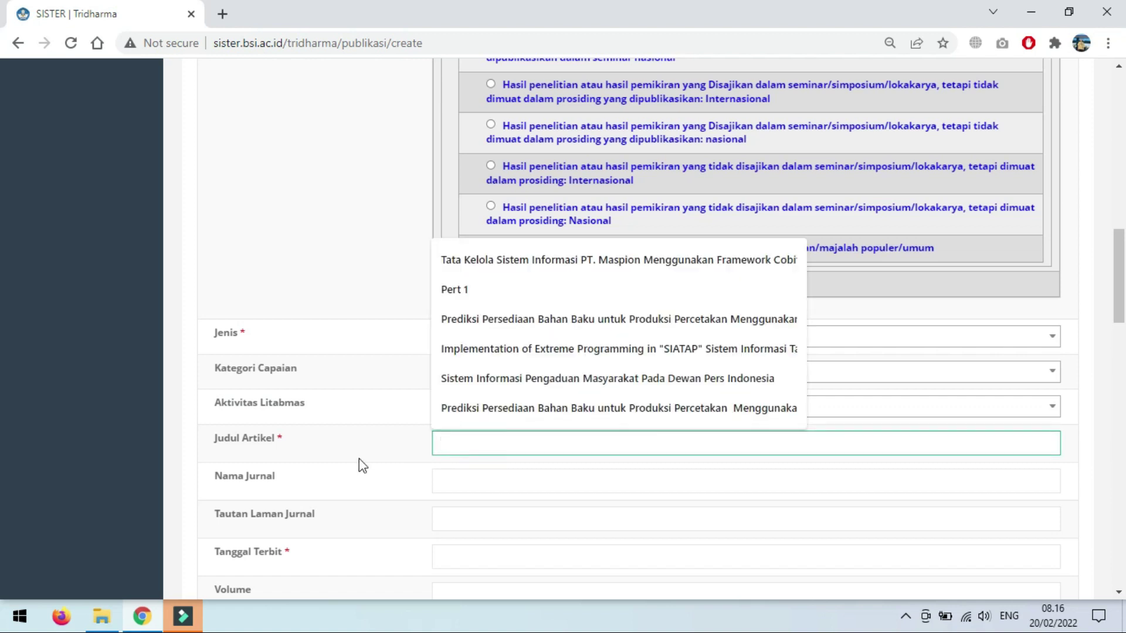
left_click(491, 491)
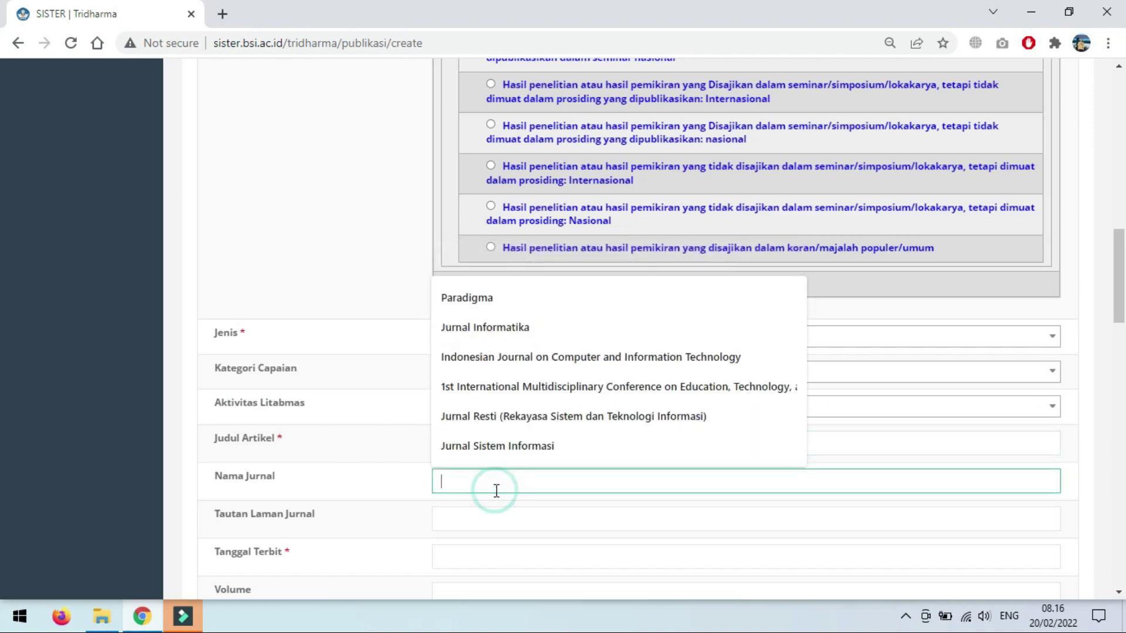
scroll(388, 467, "down", 1)
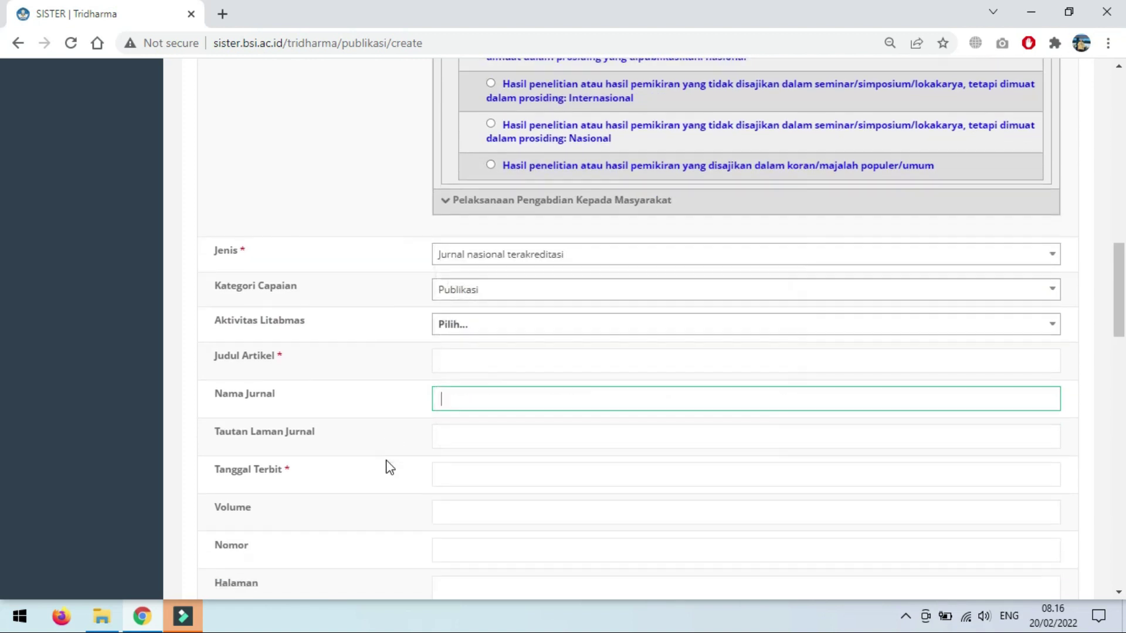
left_click(460, 434)
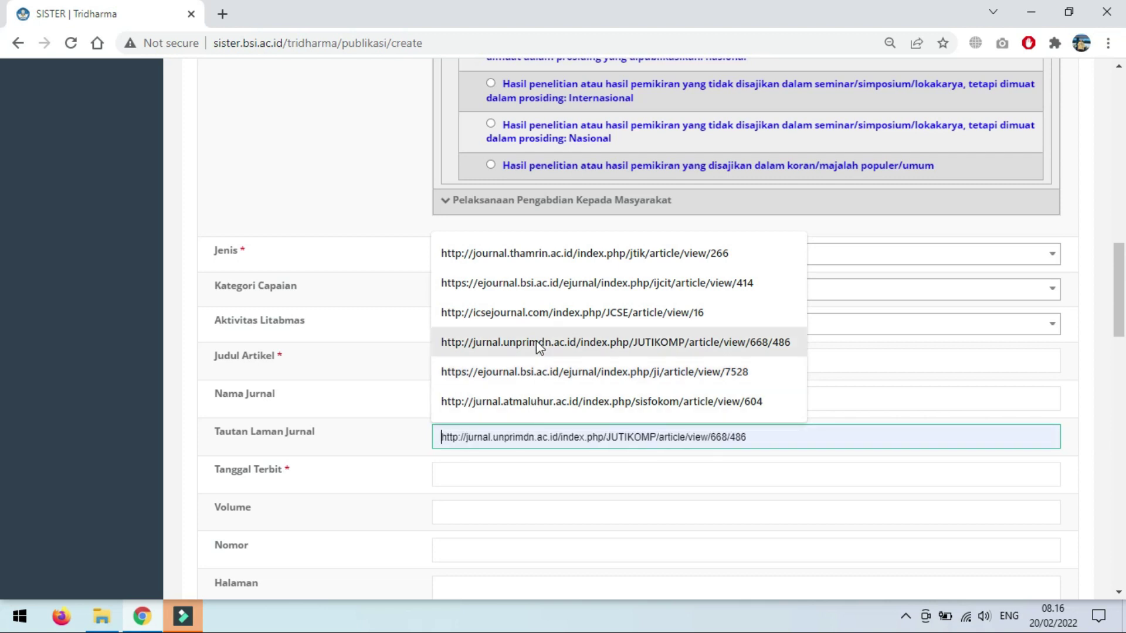
left_click(477, 477)
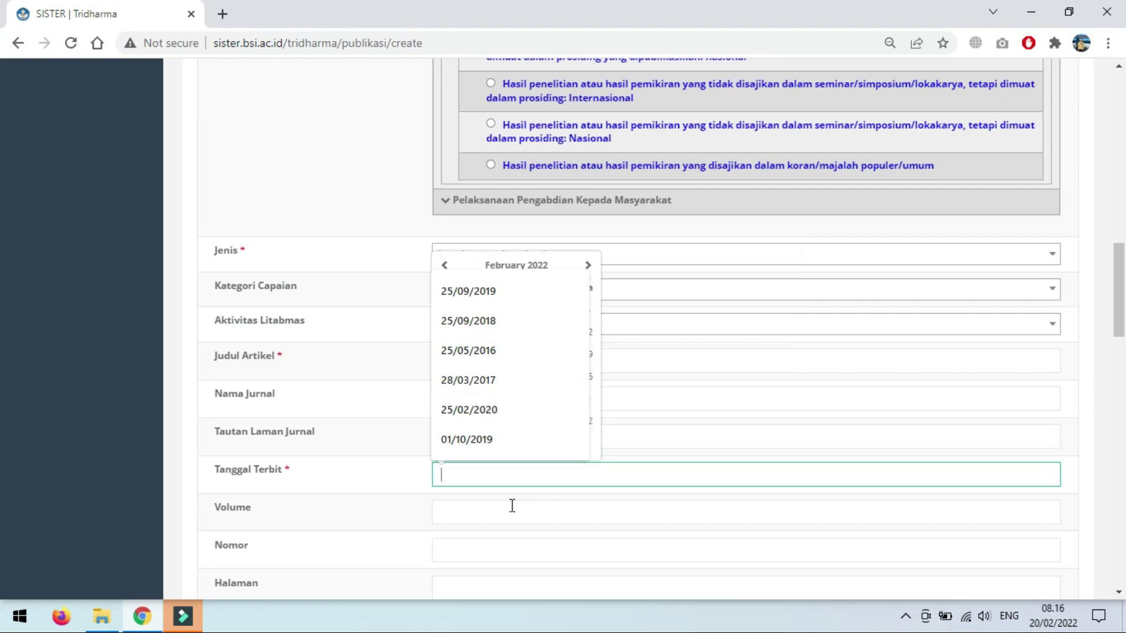
left_click(487, 510)
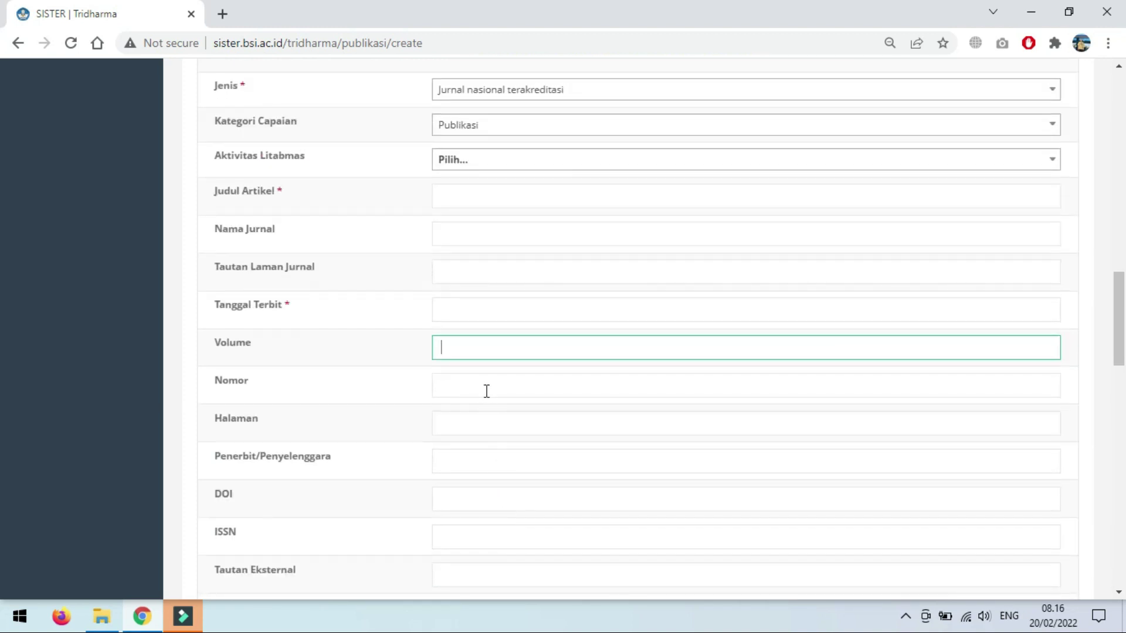
Step: Fill the issue, page range and DOI fields, with publisher LPPM Universitas Bina Sarana Informatika
left_click(487, 390)
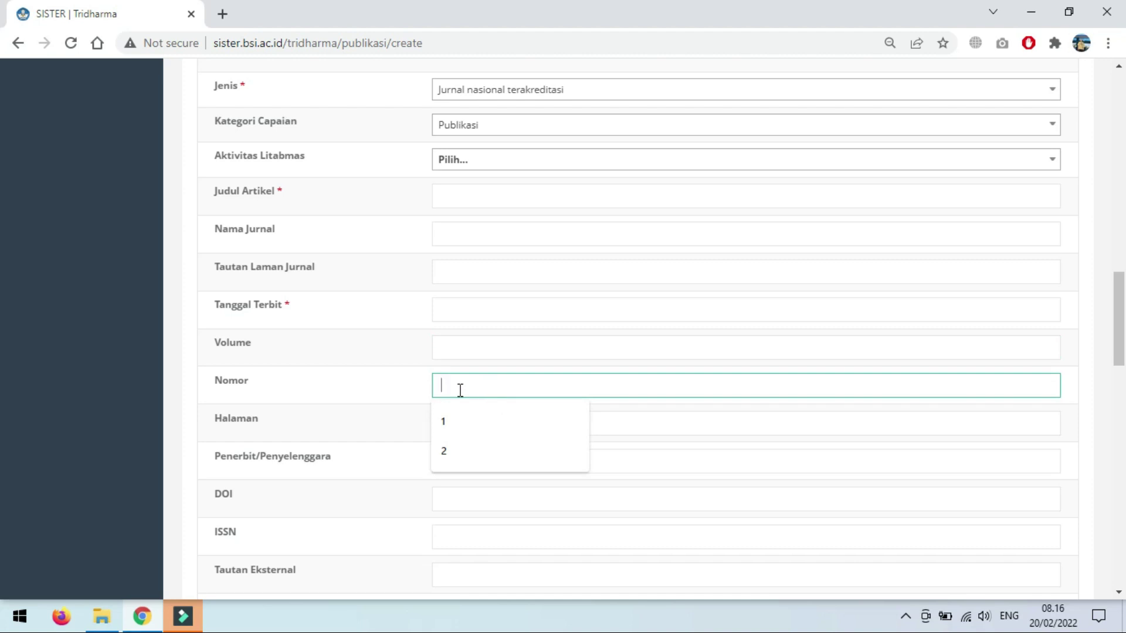
left_click(378, 428)
left_click(467, 423)
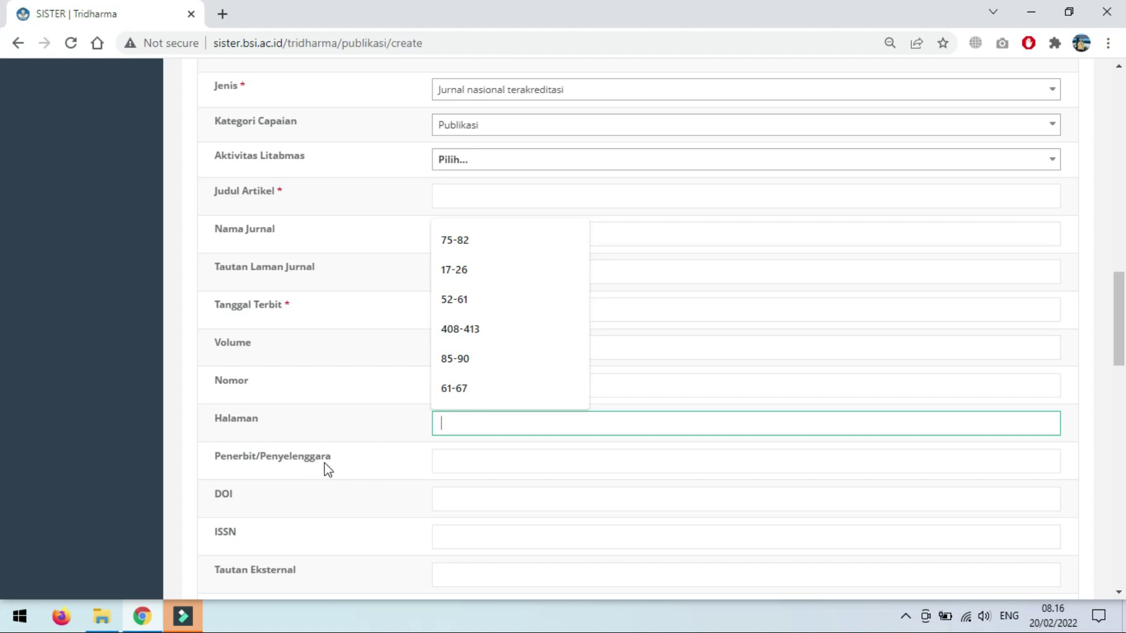
left_click(445, 464)
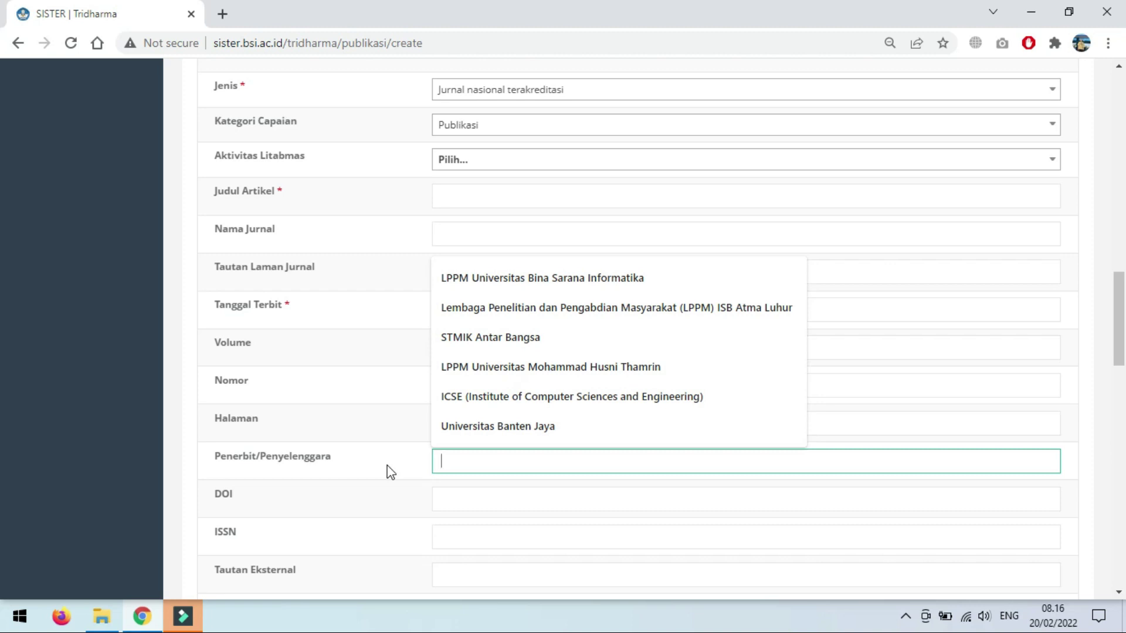
left_click(491, 280)
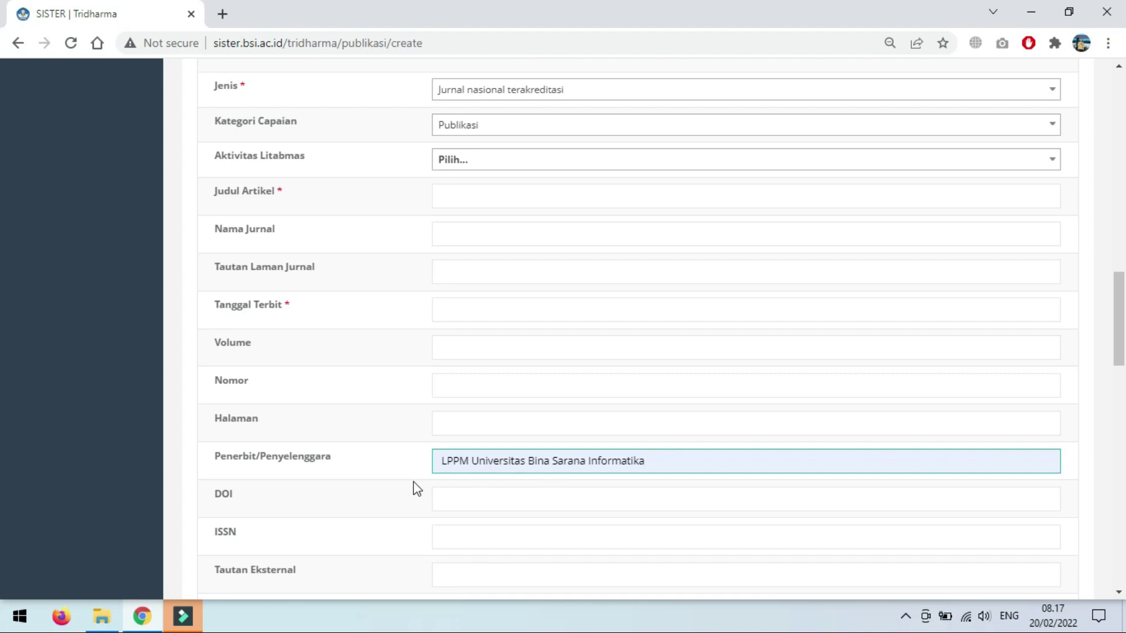
left_click(456, 497)
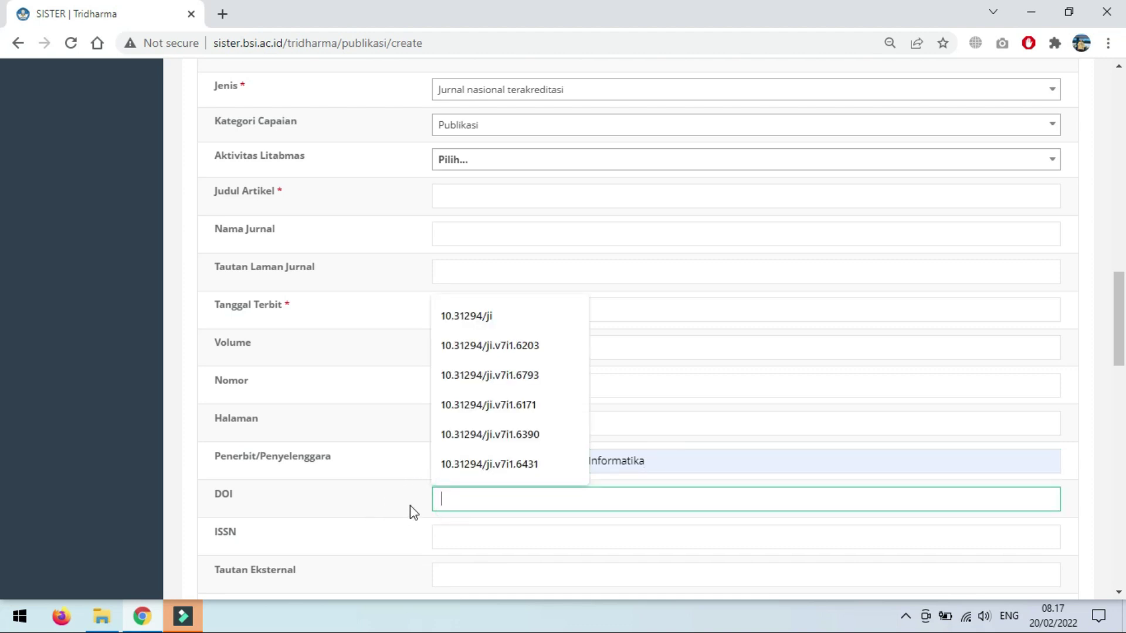
Step: Leave ISSN and external link empty, then open the file picker for Dokumen 1
scroll(422, 481, "down", 3)
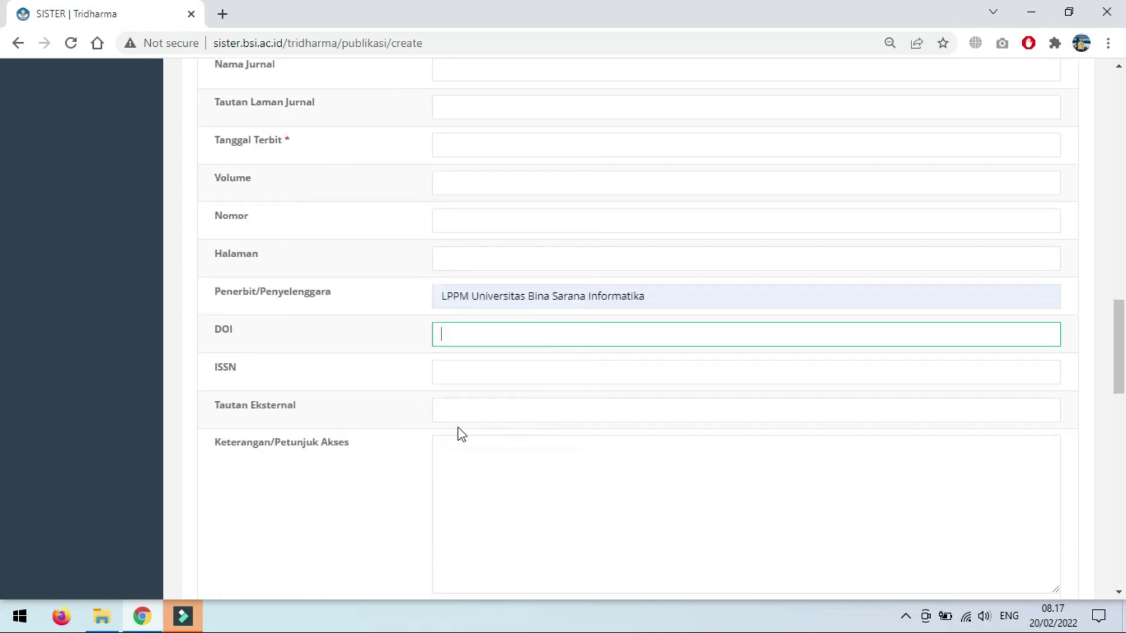
left_click(466, 369)
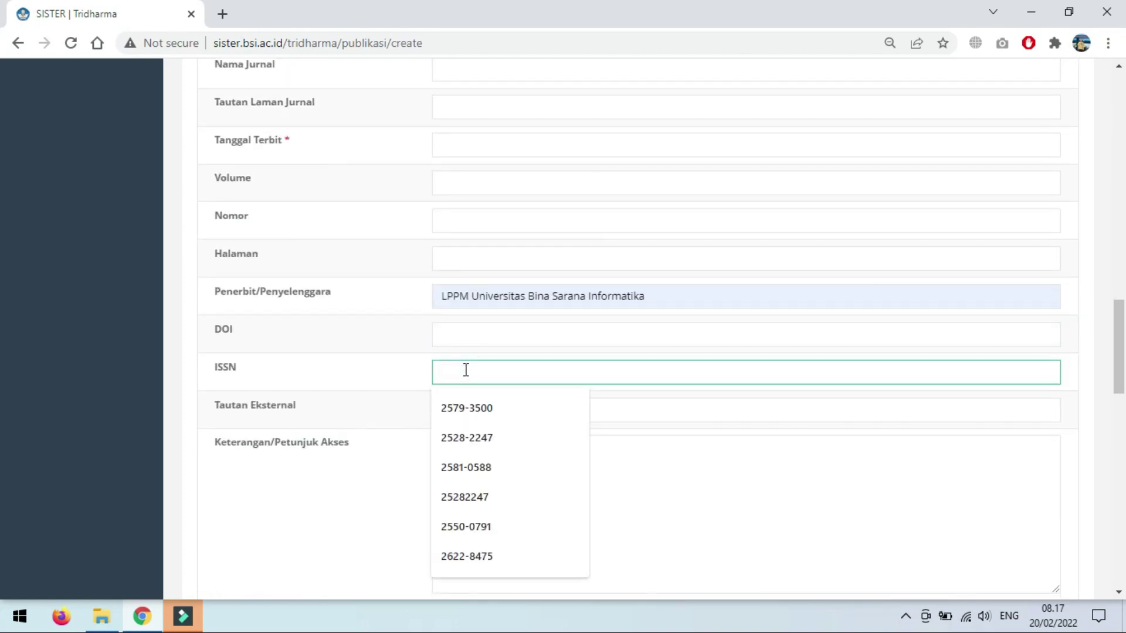
left_click(358, 418)
left_click(449, 409)
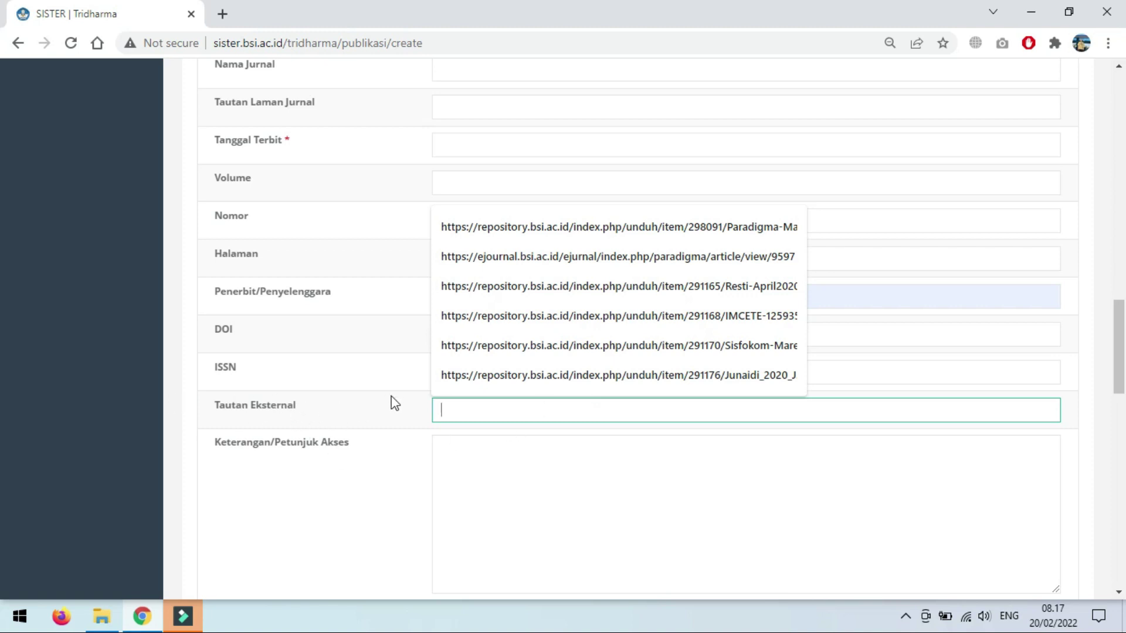
scroll(360, 471, "down", 3)
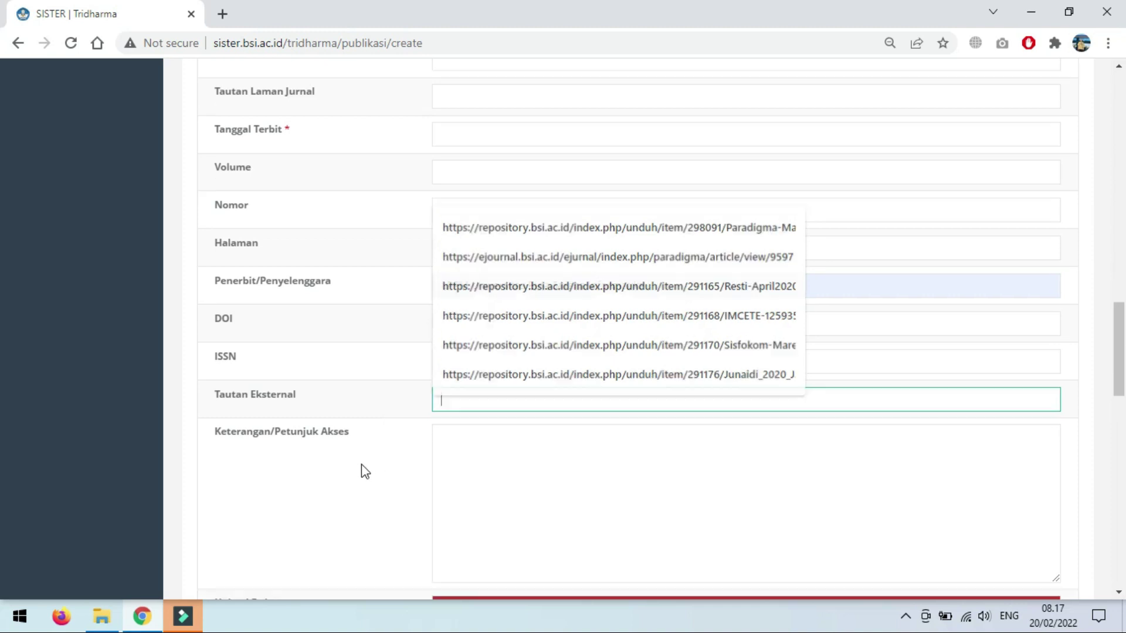
left_click(460, 290)
scroll(357, 389, "down", 2)
left_click(492, 441)
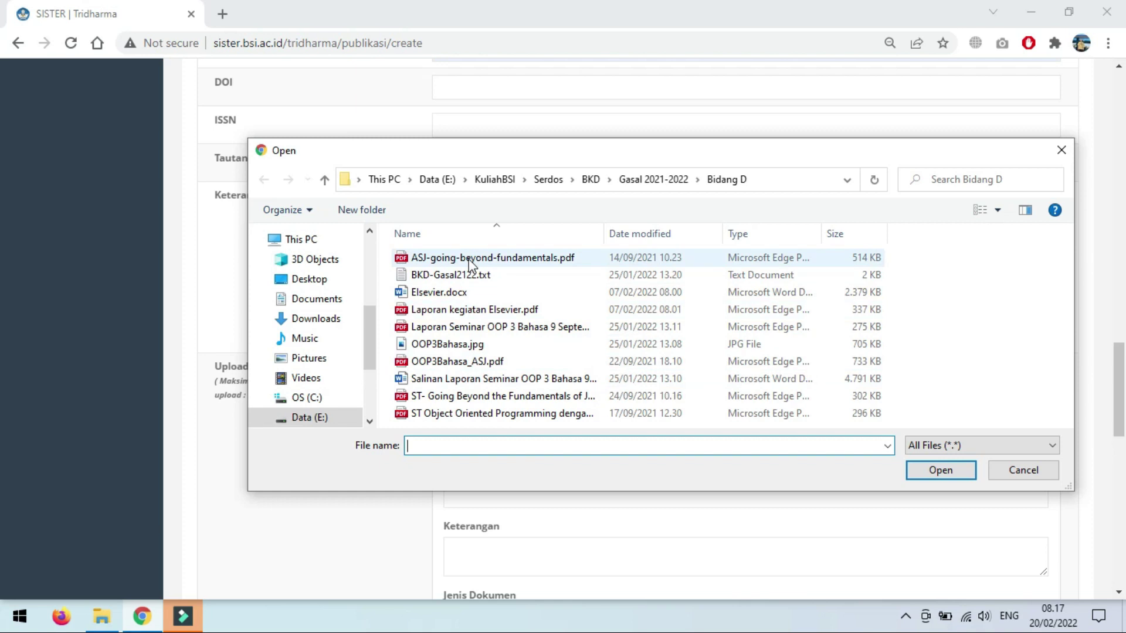
Step: Cancel the file dialog and name Dokumen 1 'ST-Jurnal'
left_click(409, 526)
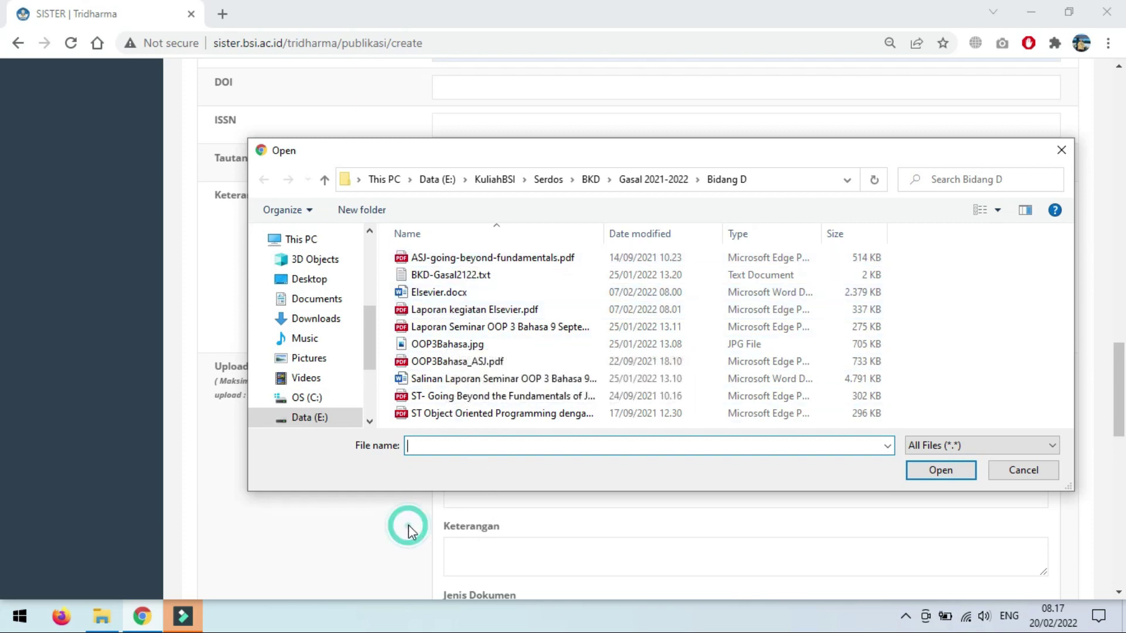
left_click(1022, 469)
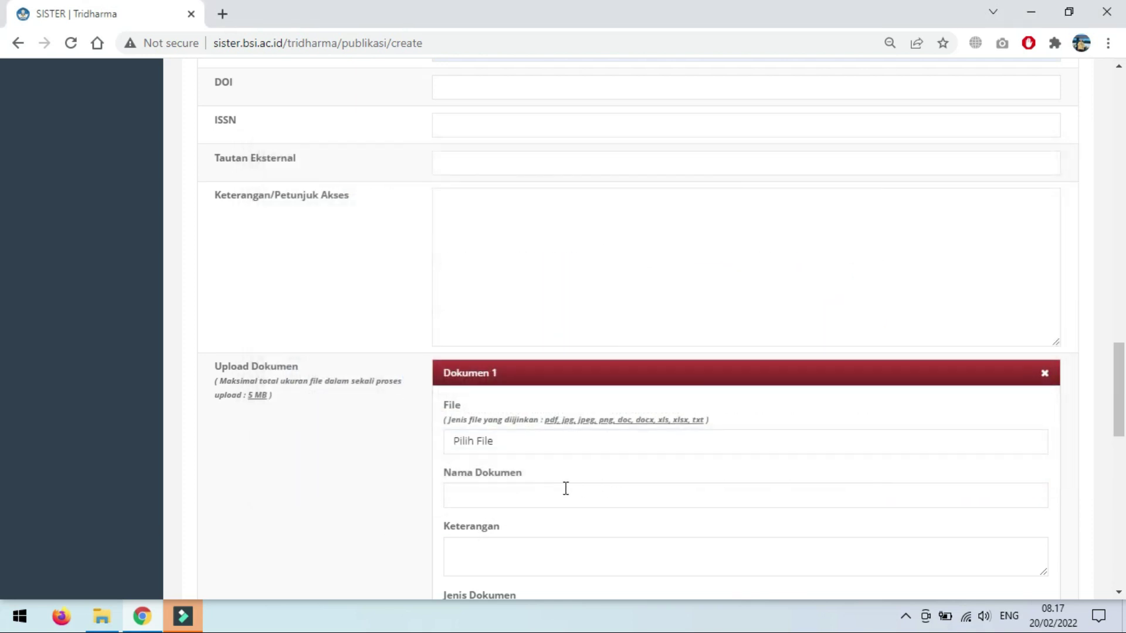
scroll(535, 497, "down", 3)
left_click(495, 333)
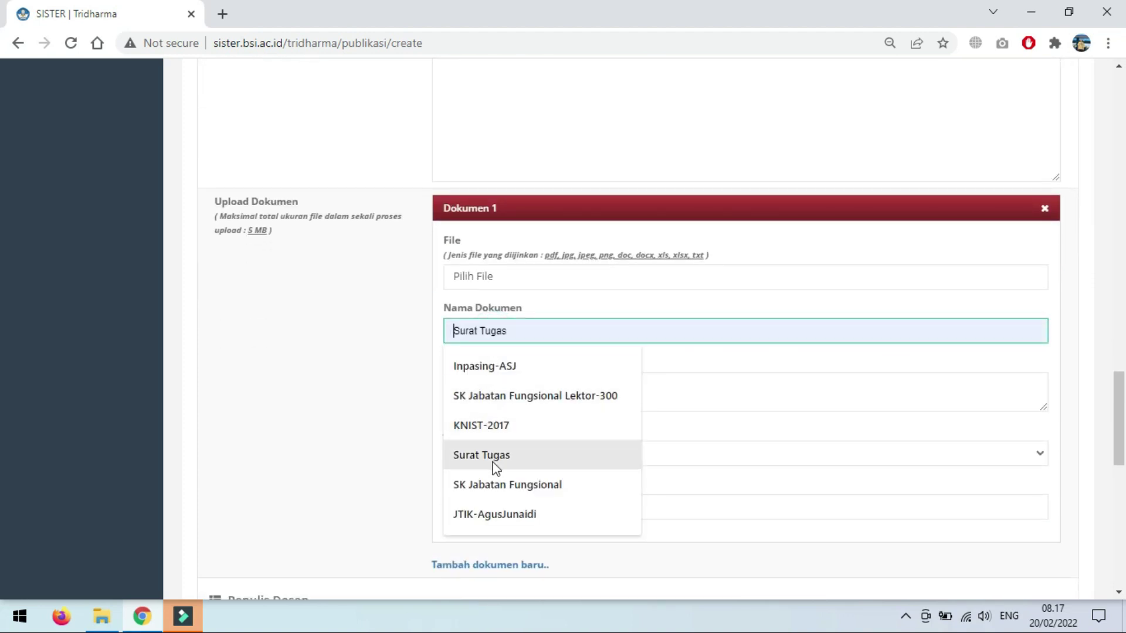
left_click(366, 408)
left_click(464, 333)
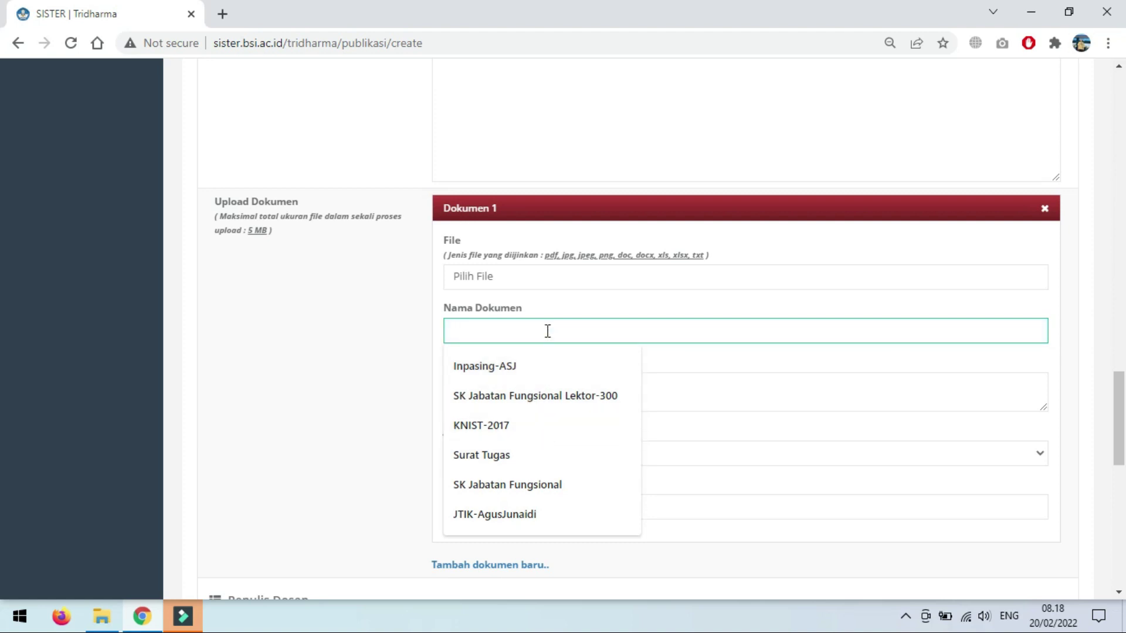
type("ST-Junal")
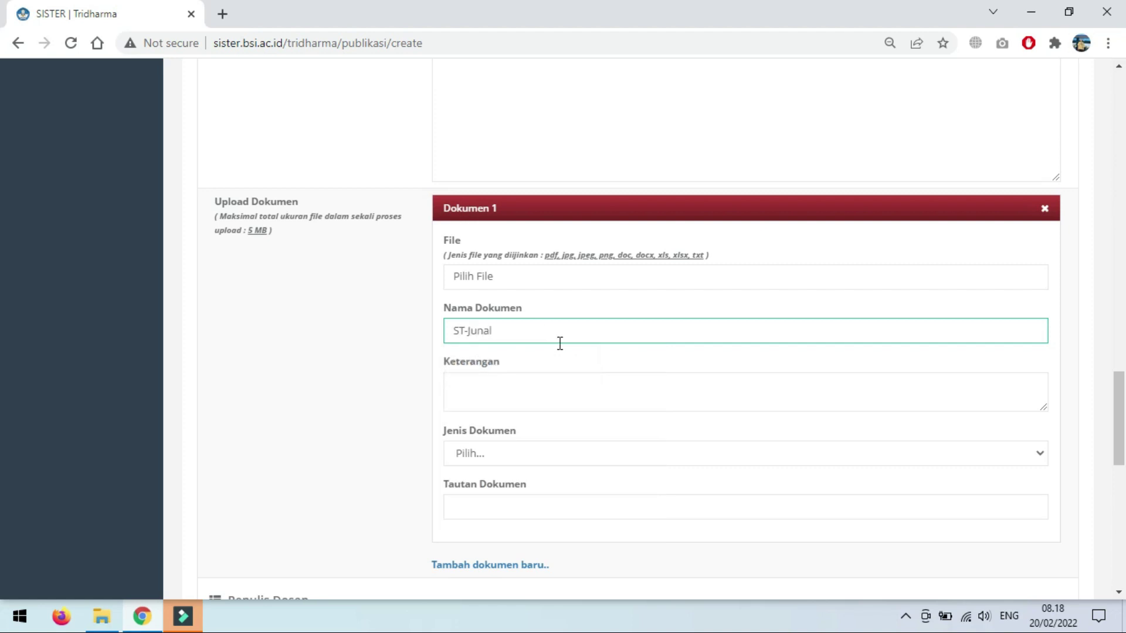
key("Delete")
key("Delete")
type("nal")
Step: Set Dokumen 1's type to SK Penugasan and leave its document link empty
left_click(540, 397)
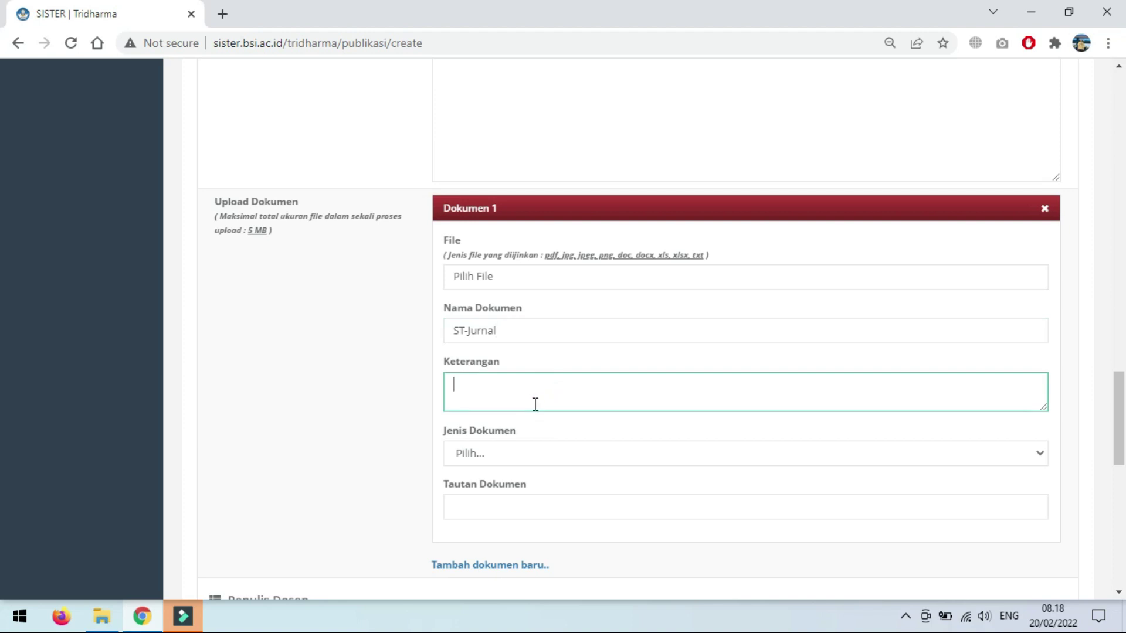
left_click(581, 461)
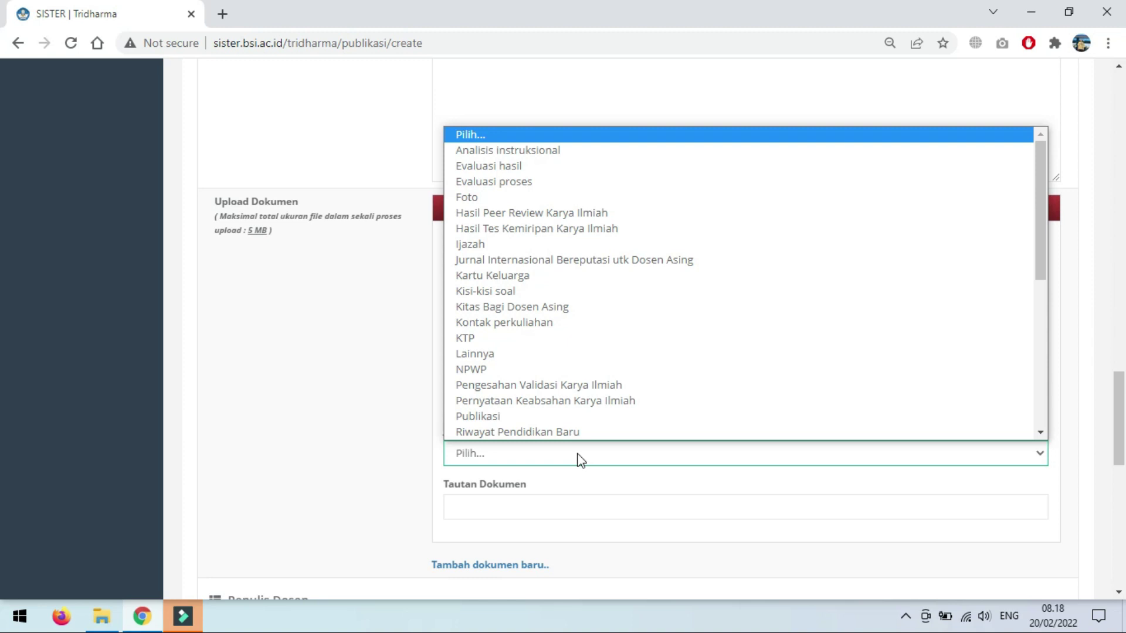
type("surat")
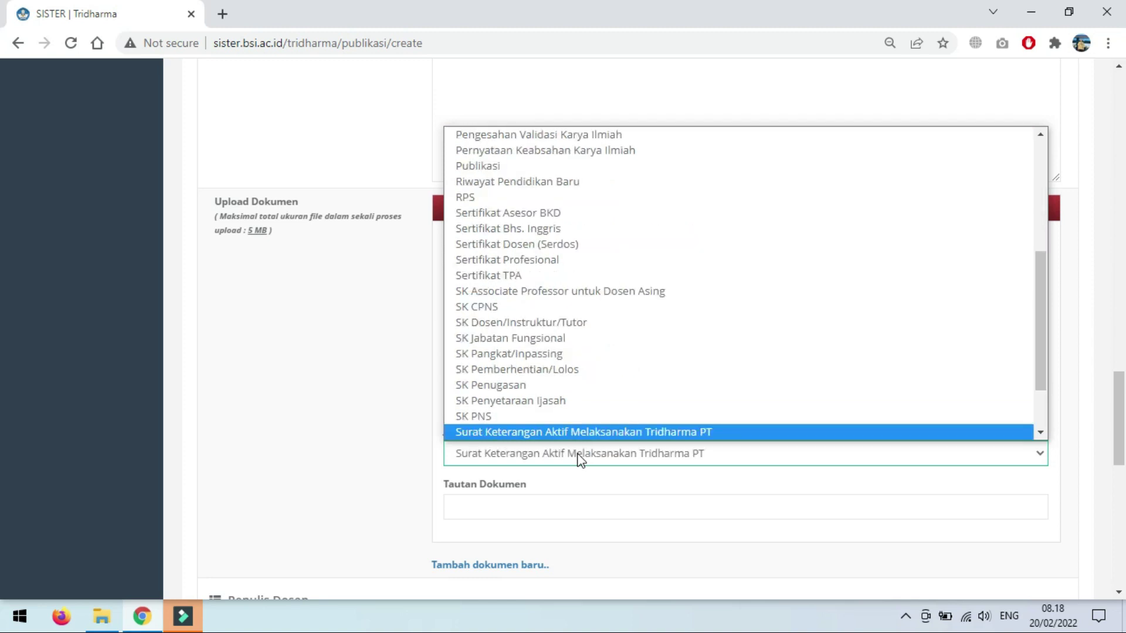
type("pe")
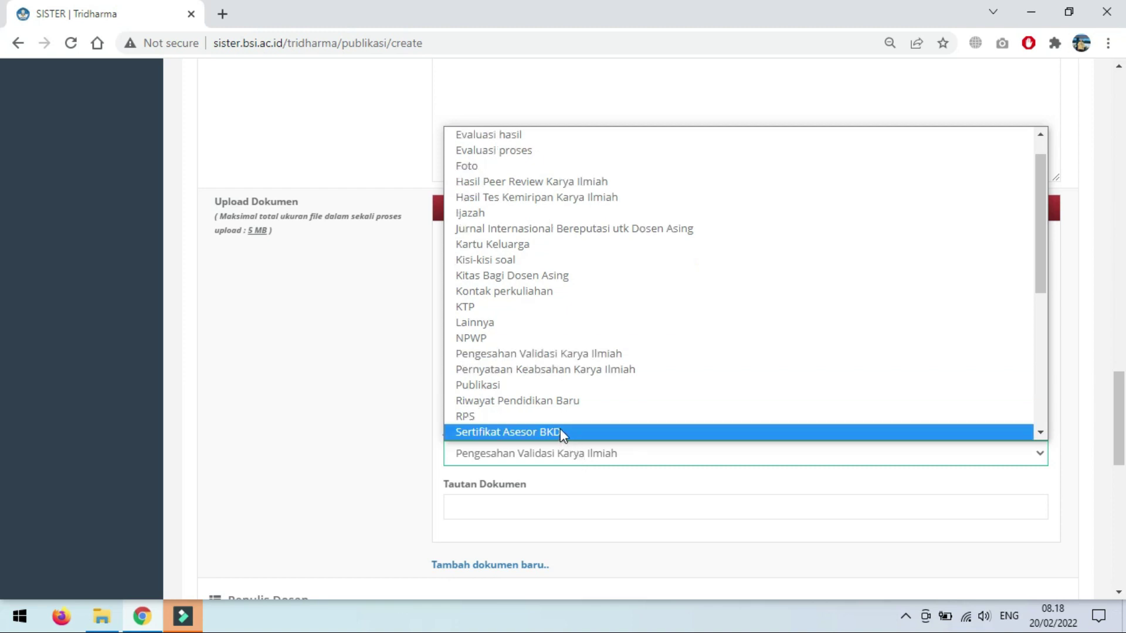
scroll(560, 432, "down", 5)
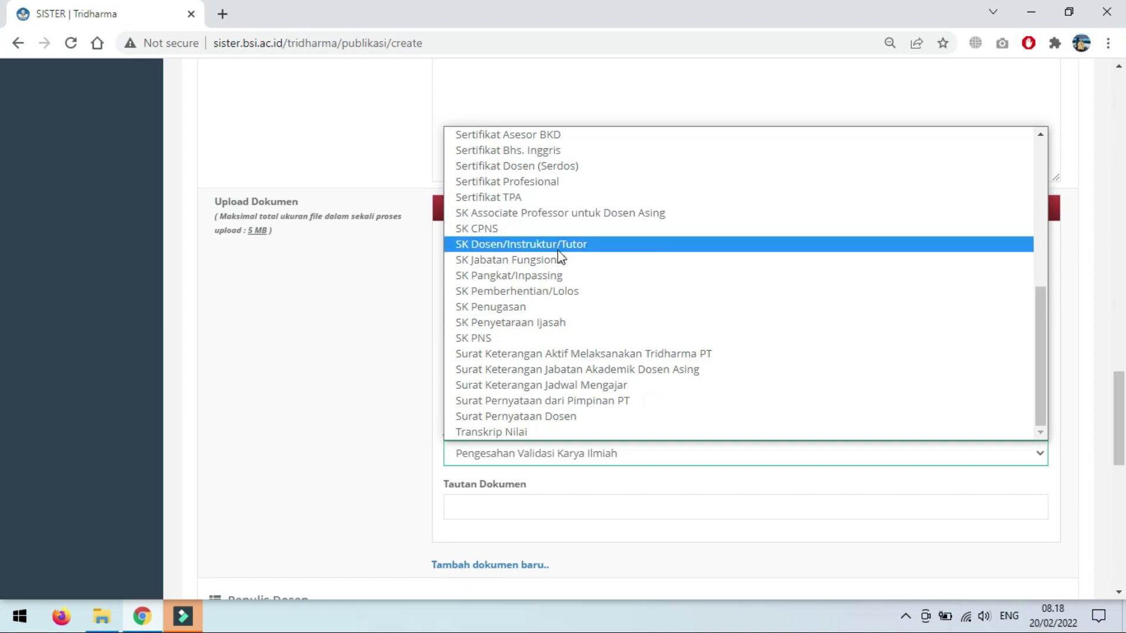
left_click(546, 306)
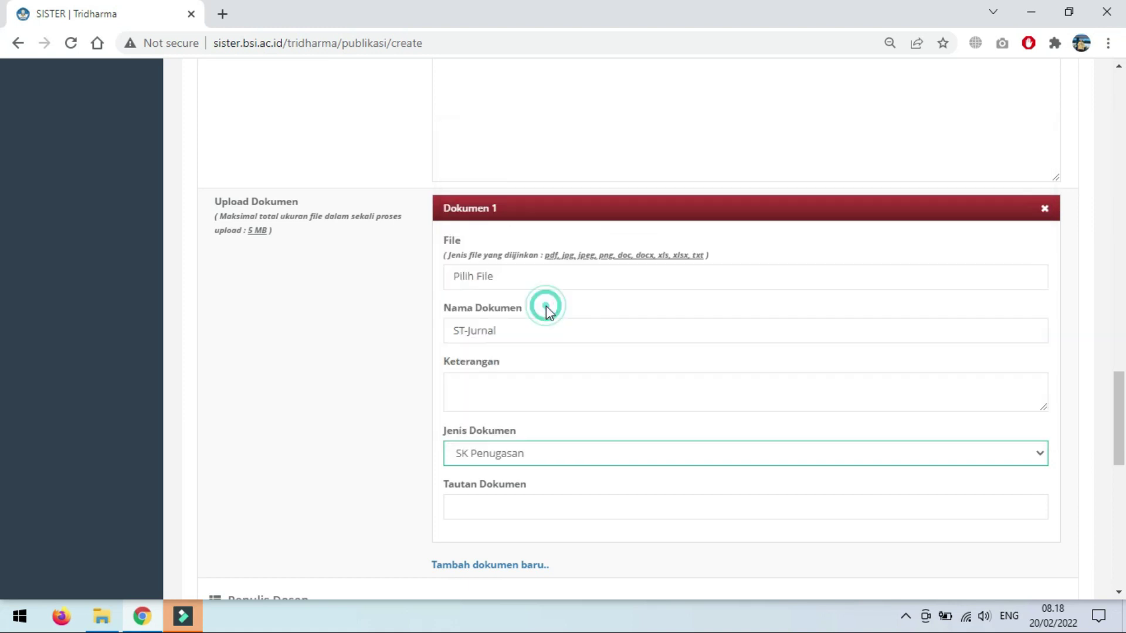
left_click(493, 512)
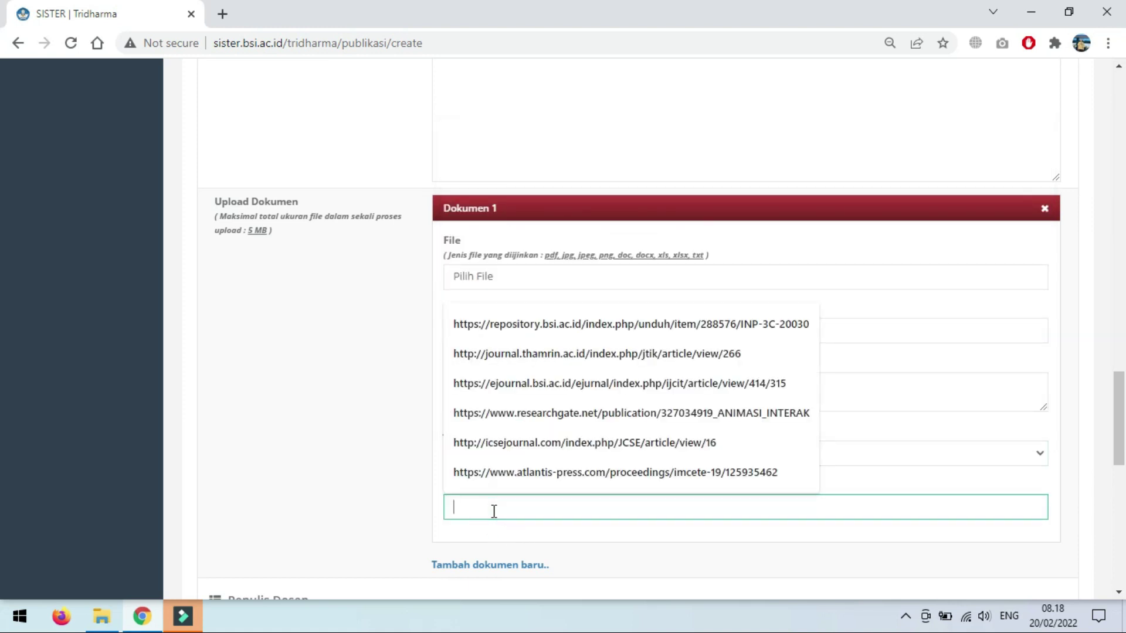
left_click(419, 497)
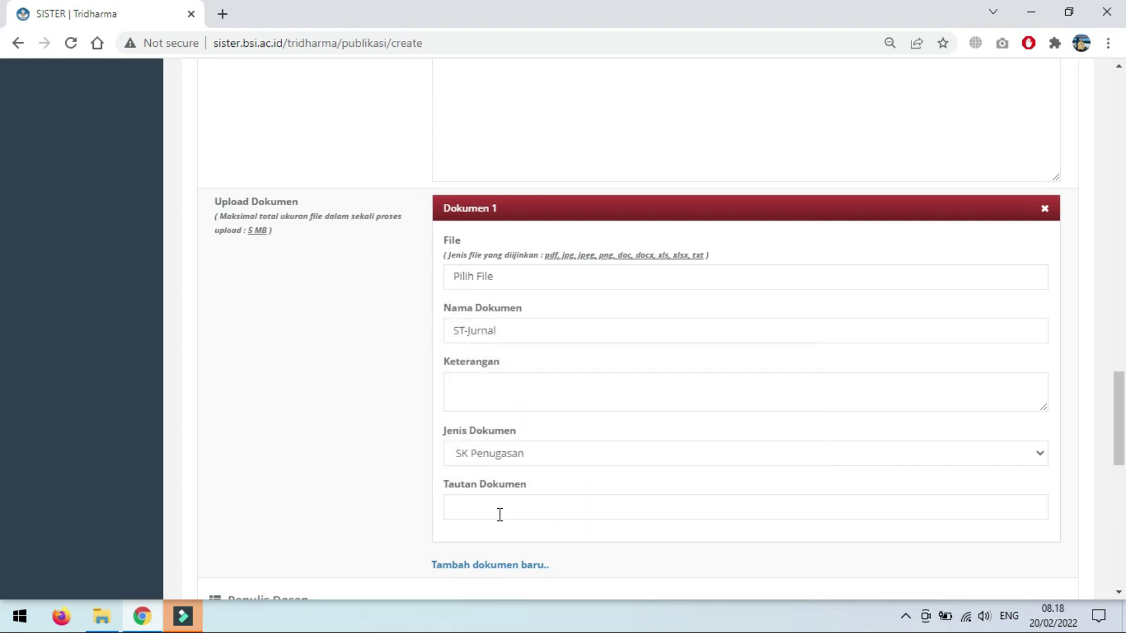
scroll(363, 516, "down", 4)
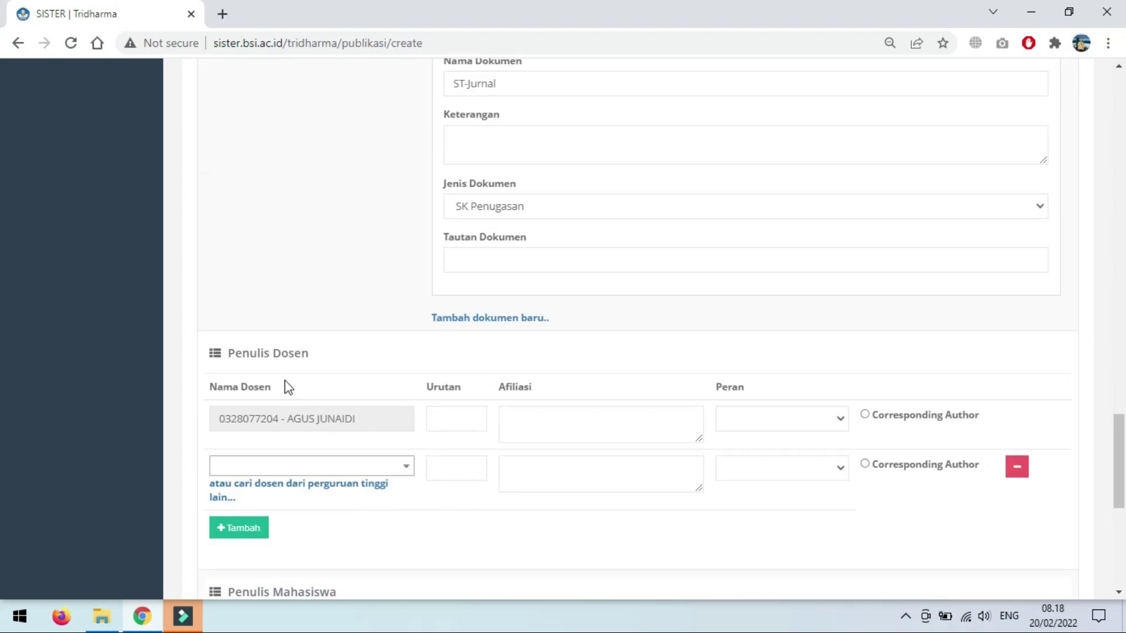
scroll(338, 284, "up", 3)
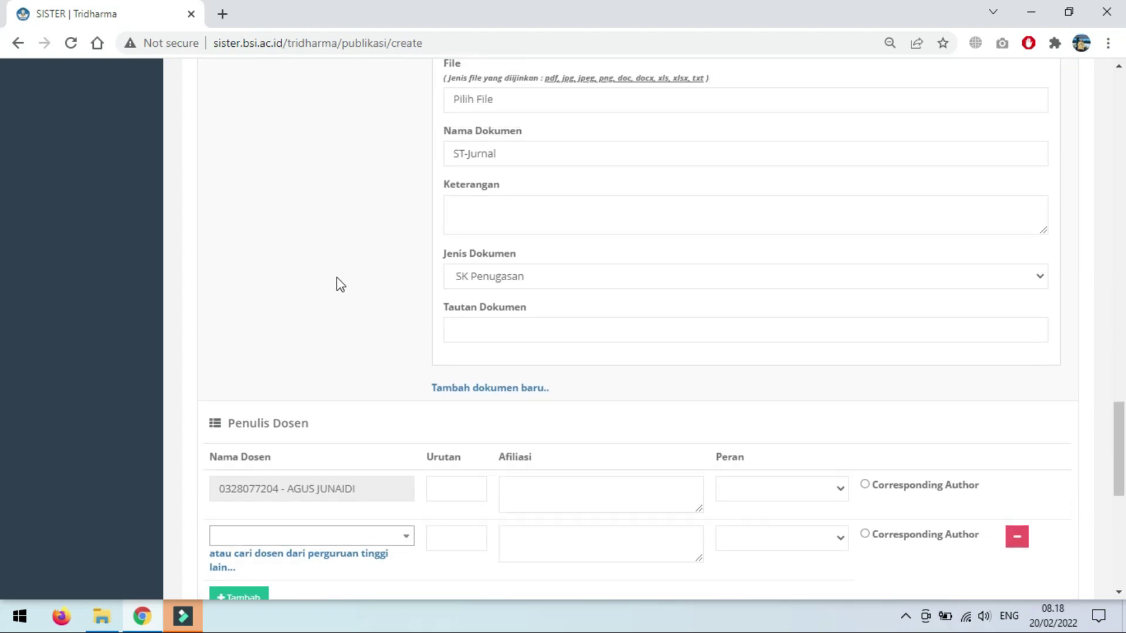
scroll(338, 284, "up", 1)
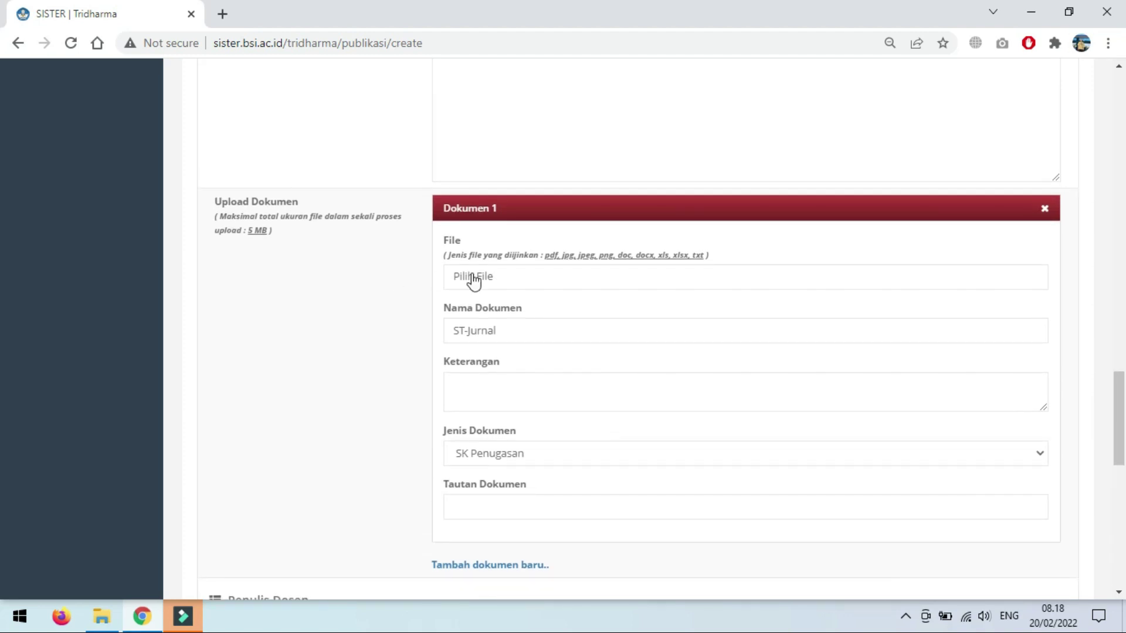
left_click(491, 278)
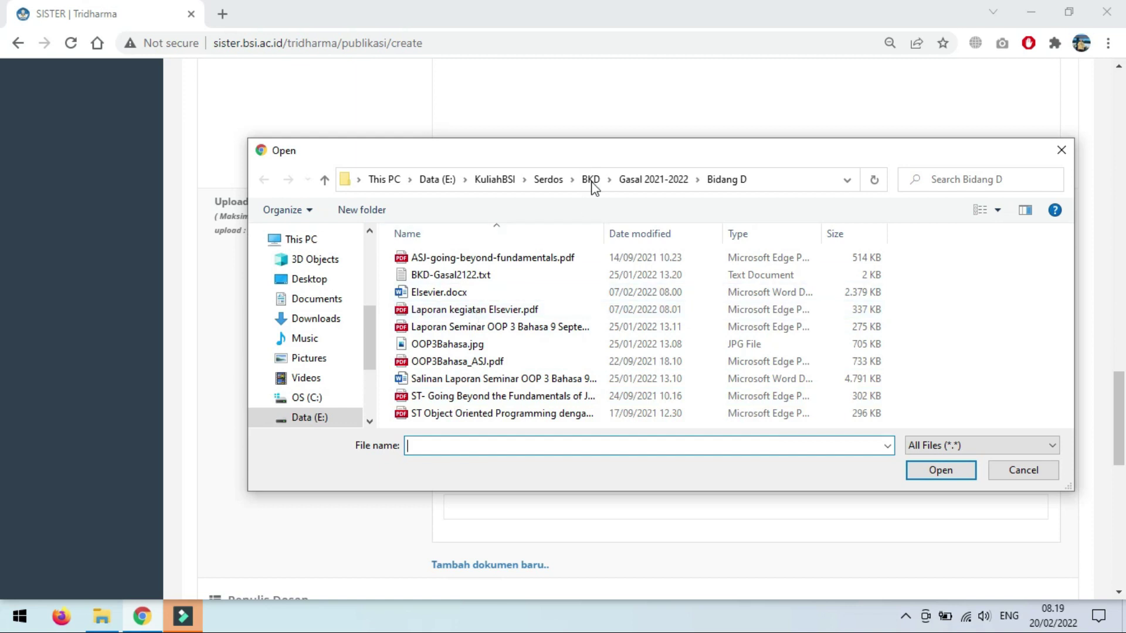
left_click(639, 180)
left_click(472, 276)
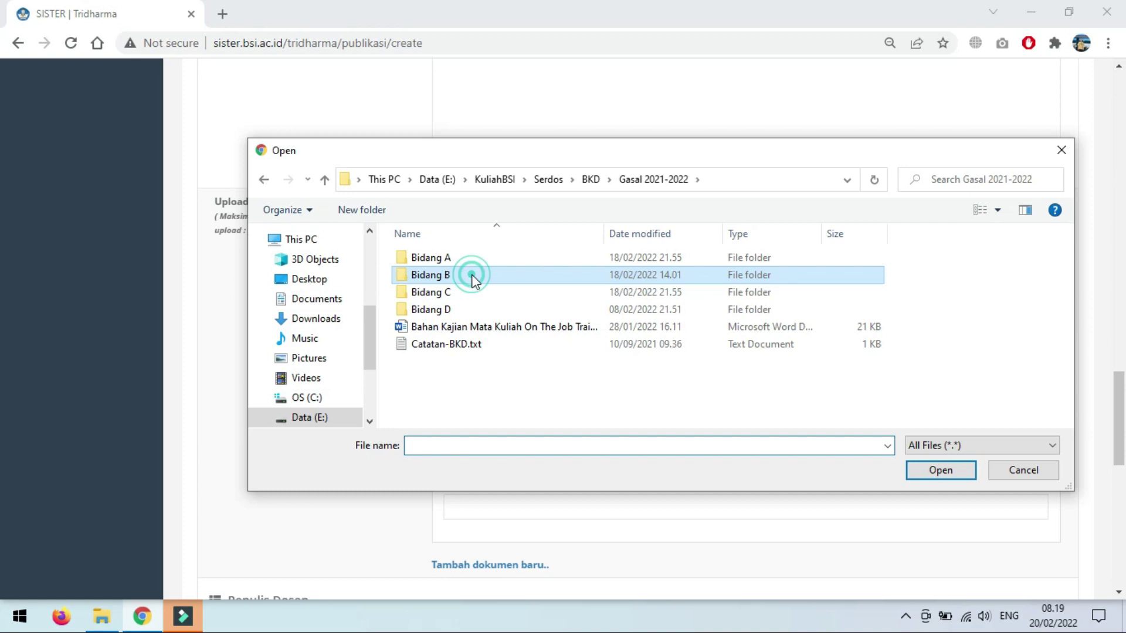
double_click(472, 275)
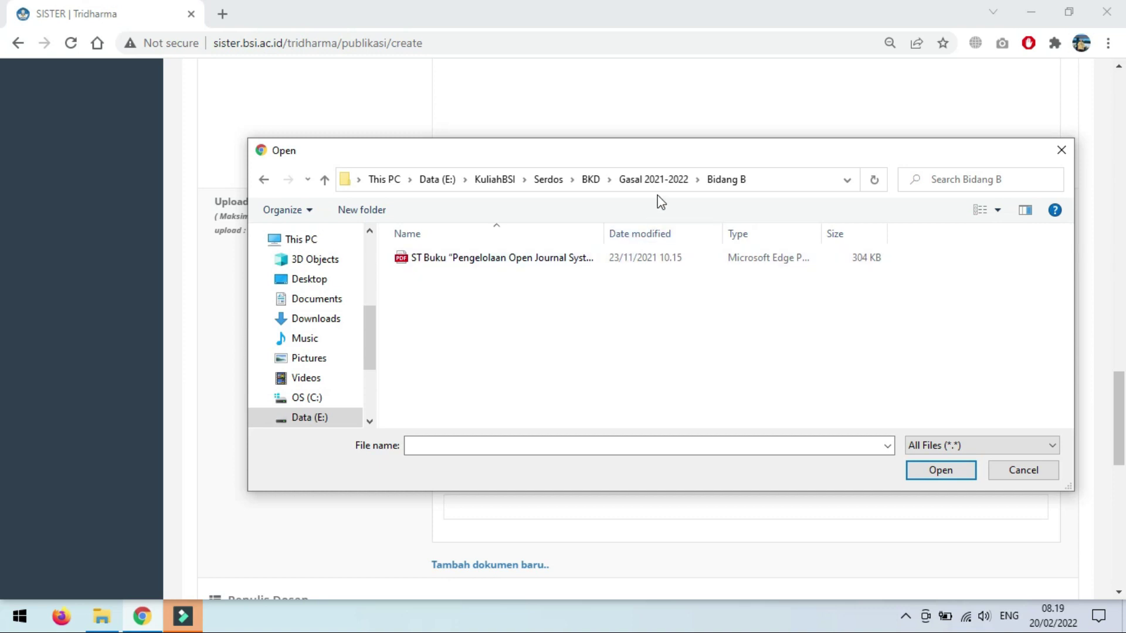
left_click(1010, 470)
Step: In Penulis Dosen, give the first lecturer author order 1 and role Penulis
scroll(378, 277, "up", 5)
scroll(378, 277, "up", 4)
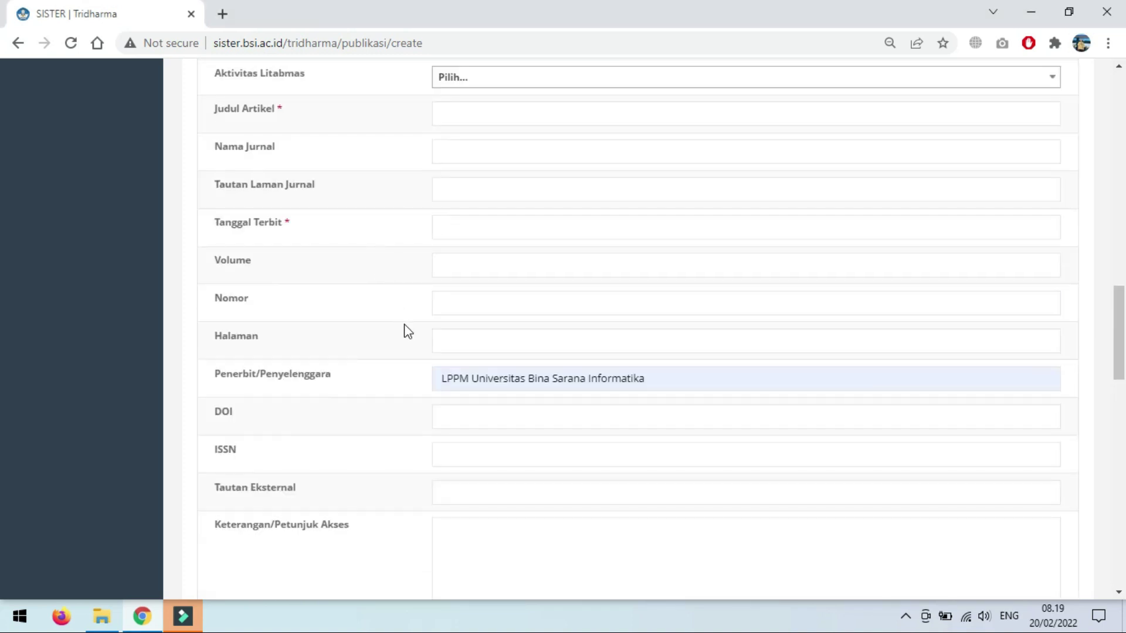
scroll(408, 332, "down", 10)
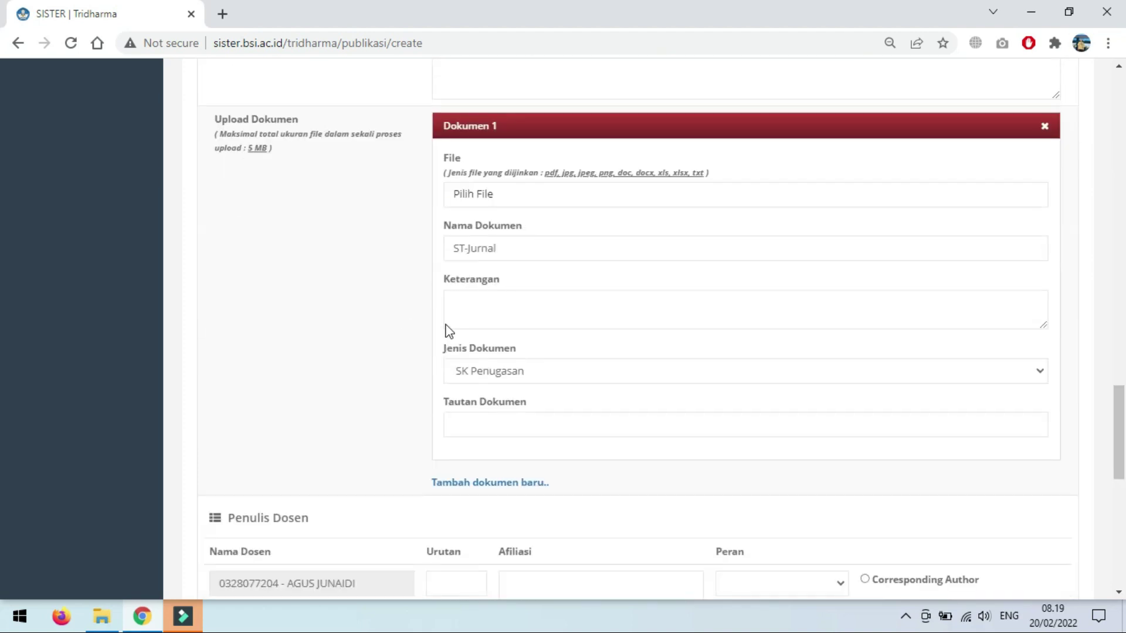
scroll(535, 338, "down", 5)
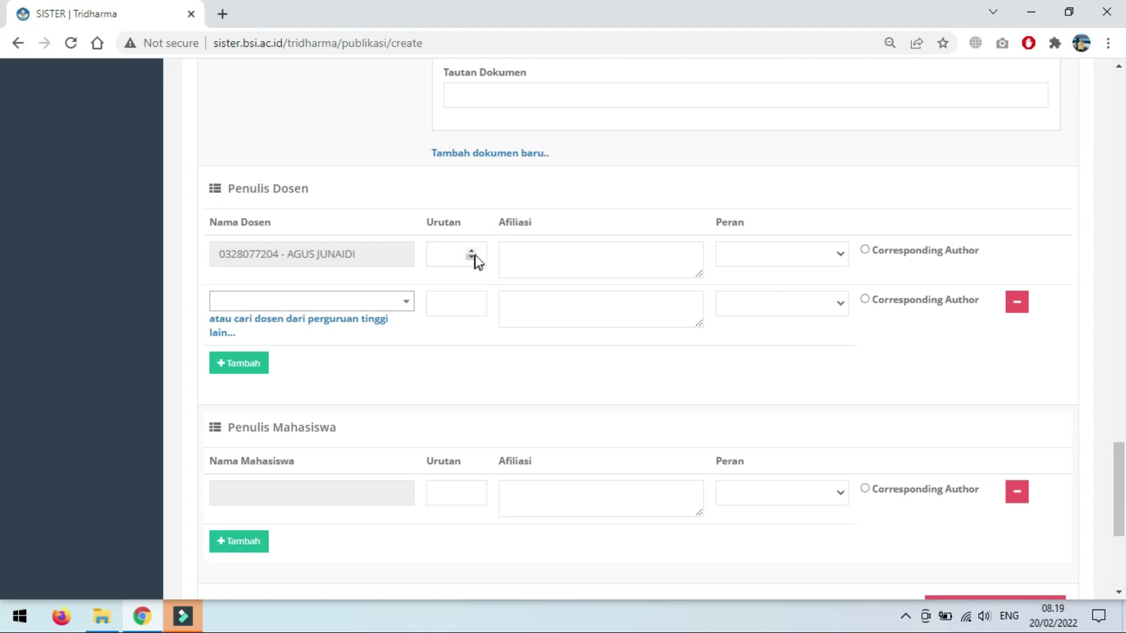
left_click(444, 261)
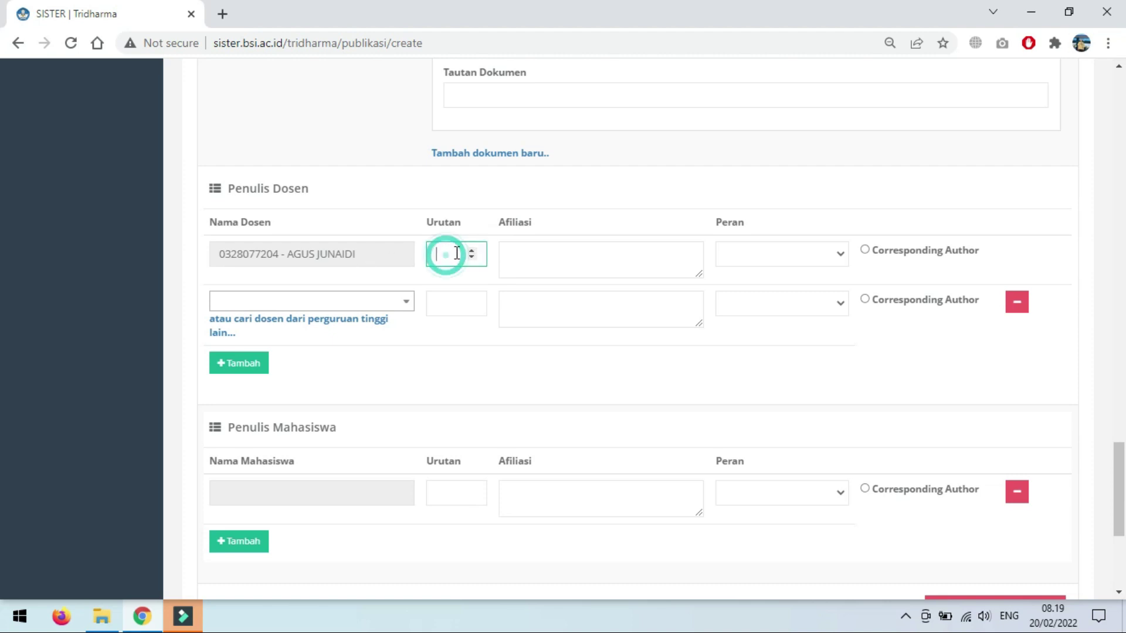
left_click(471, 251)
left_click(631, 257)
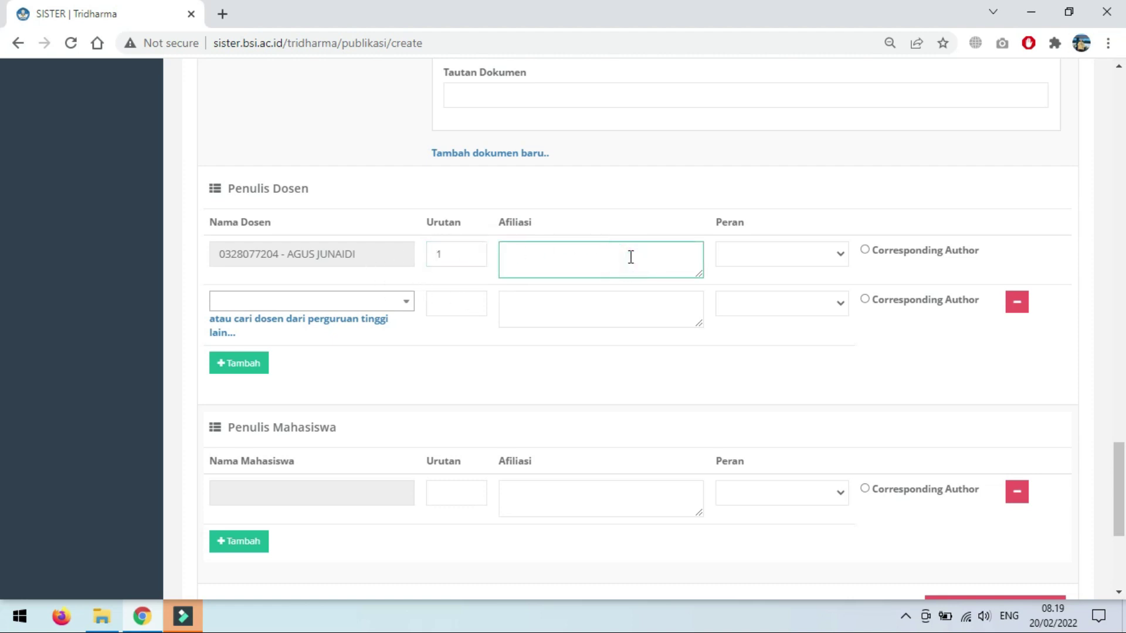
left_click(630, 257)
left_click(752, 260)
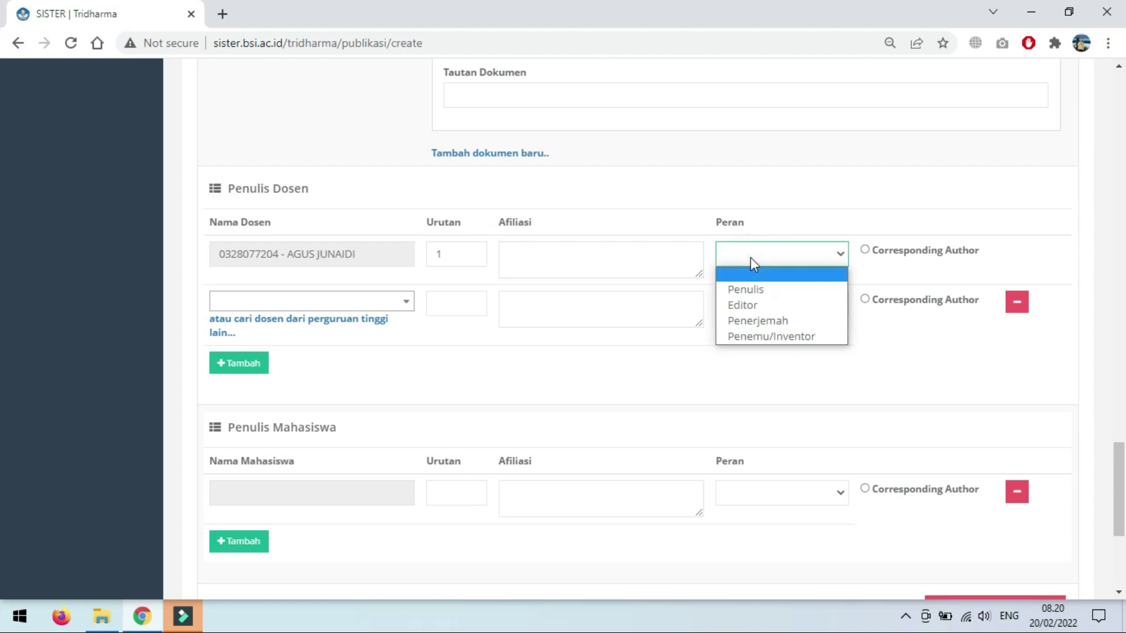
left_click(761, 289)
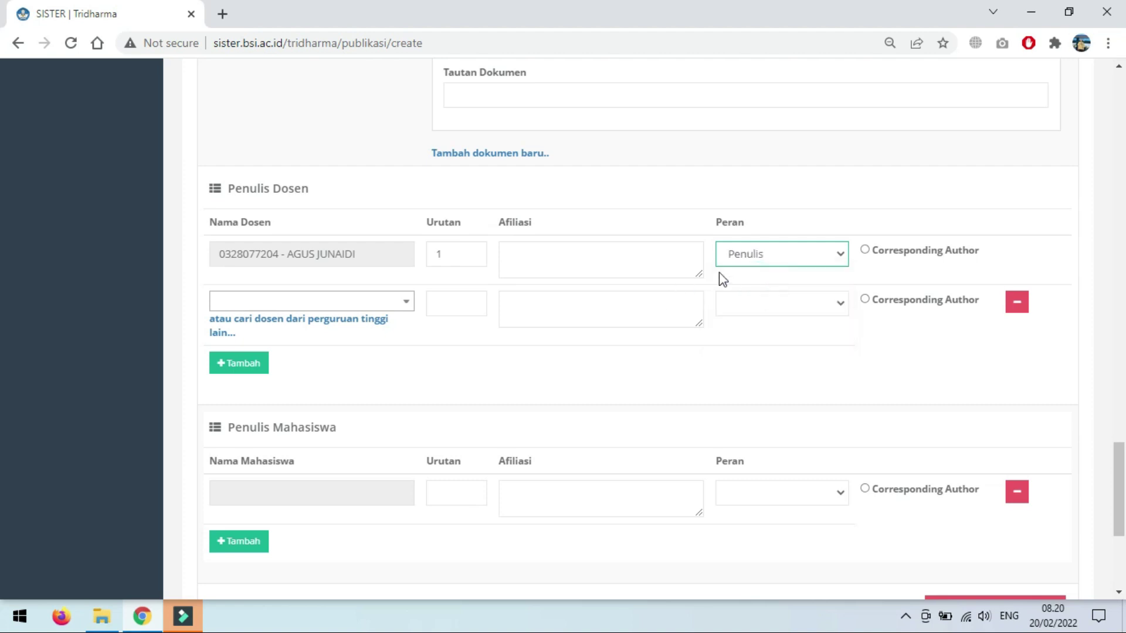
left_click(748, 257)
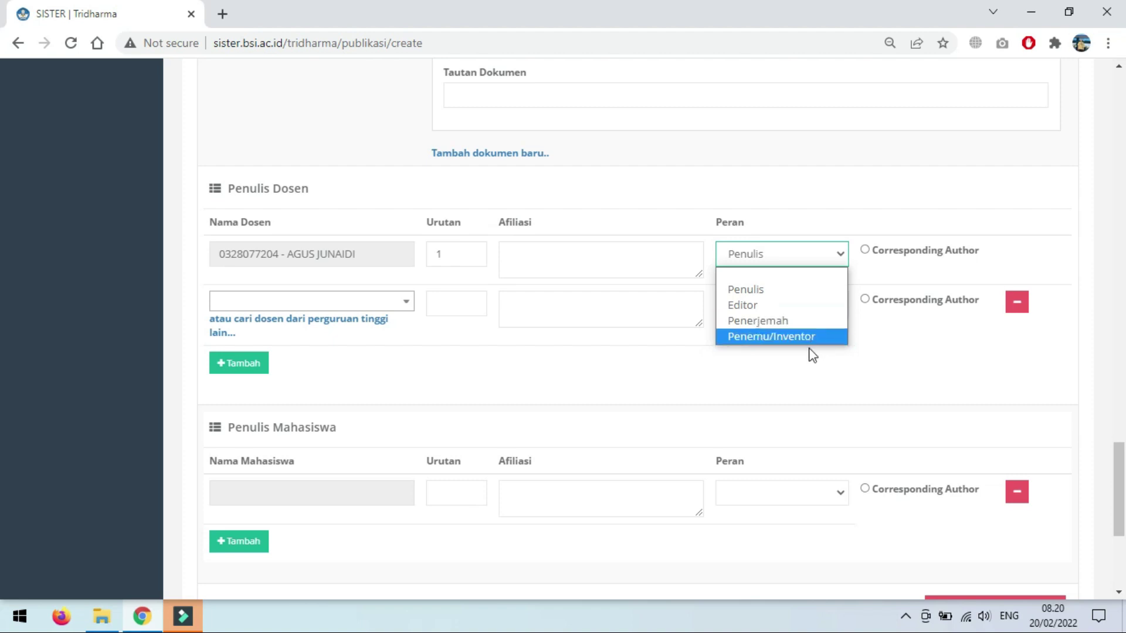
left_click(772, 386)
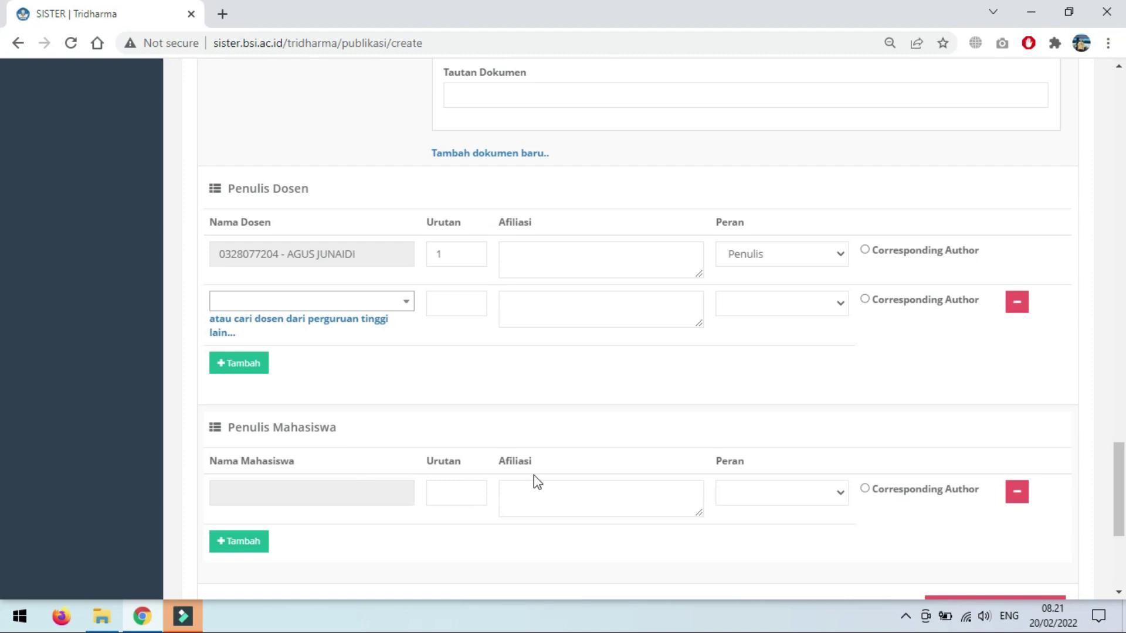
scroll(578, 485, "down", 3)
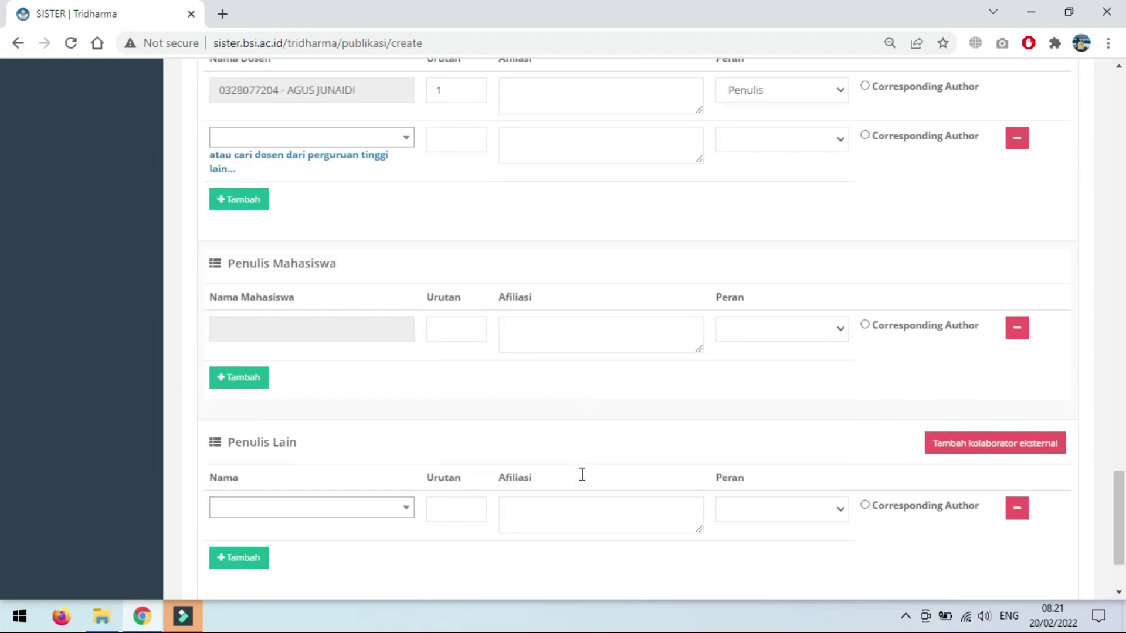
scroll(580, 477, "down", 2)
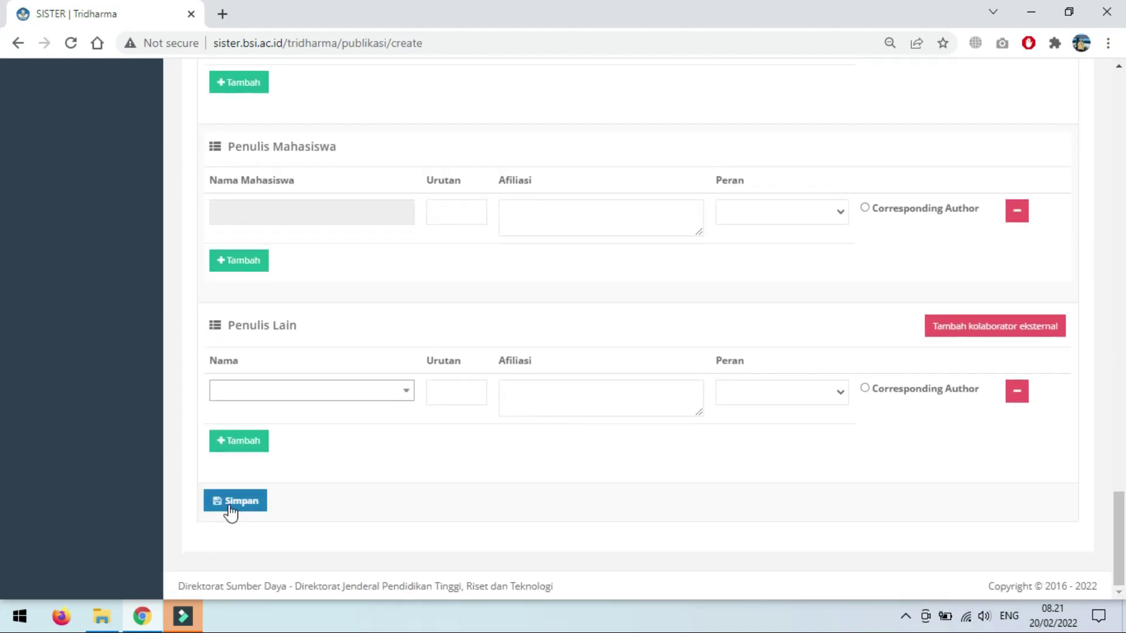
scroll(404, 452, "up", 15)
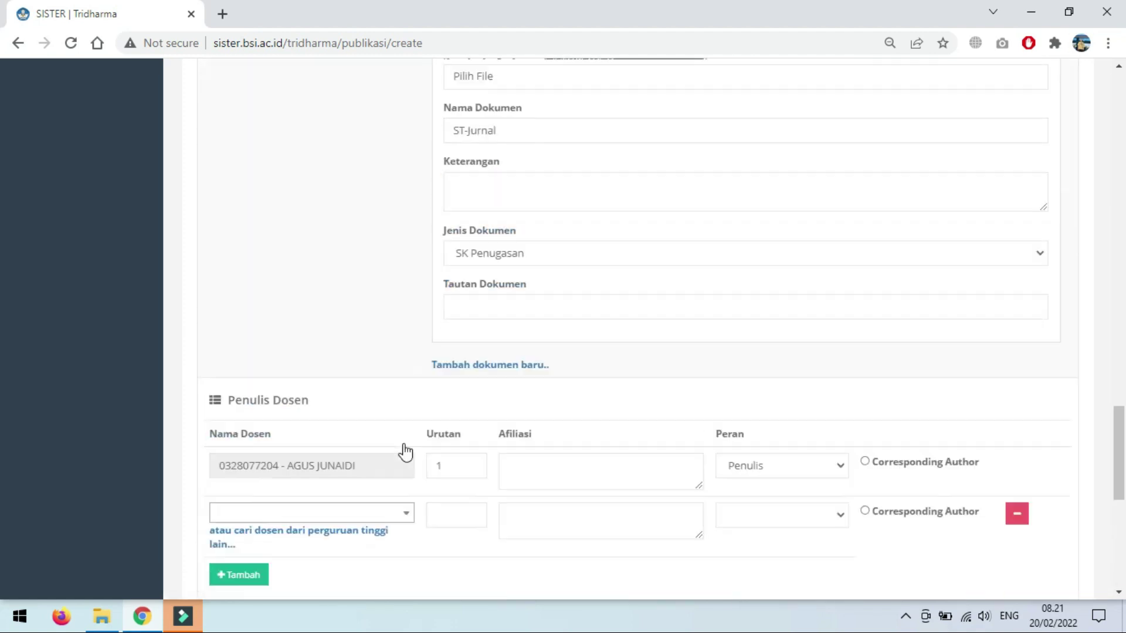
scroll(406, 450, "up", 6)
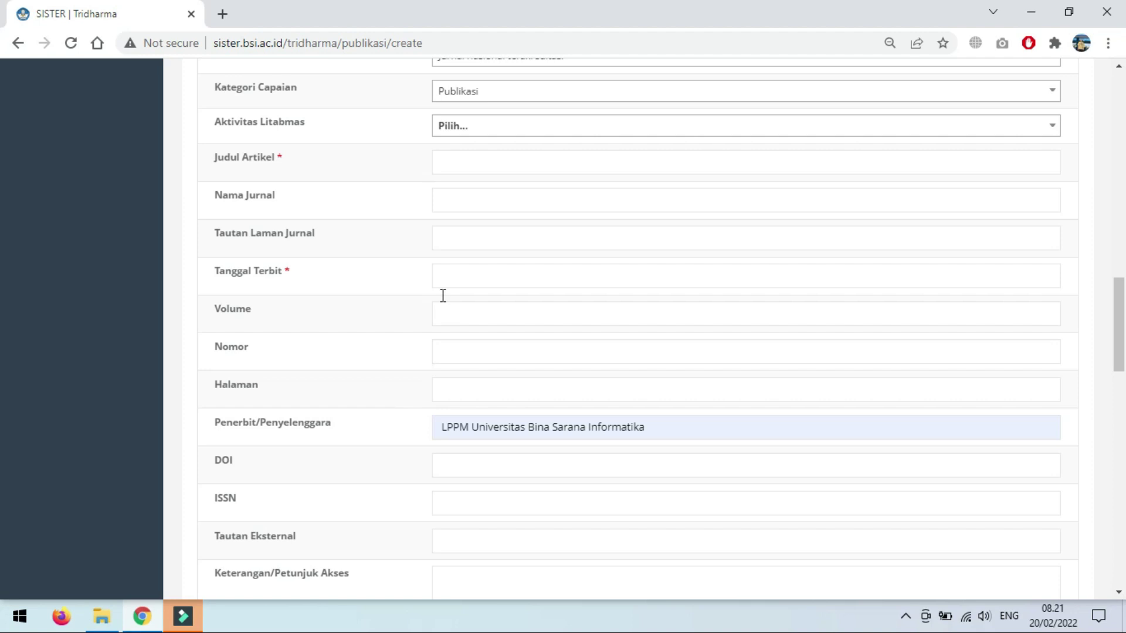
left_click(453, 271)
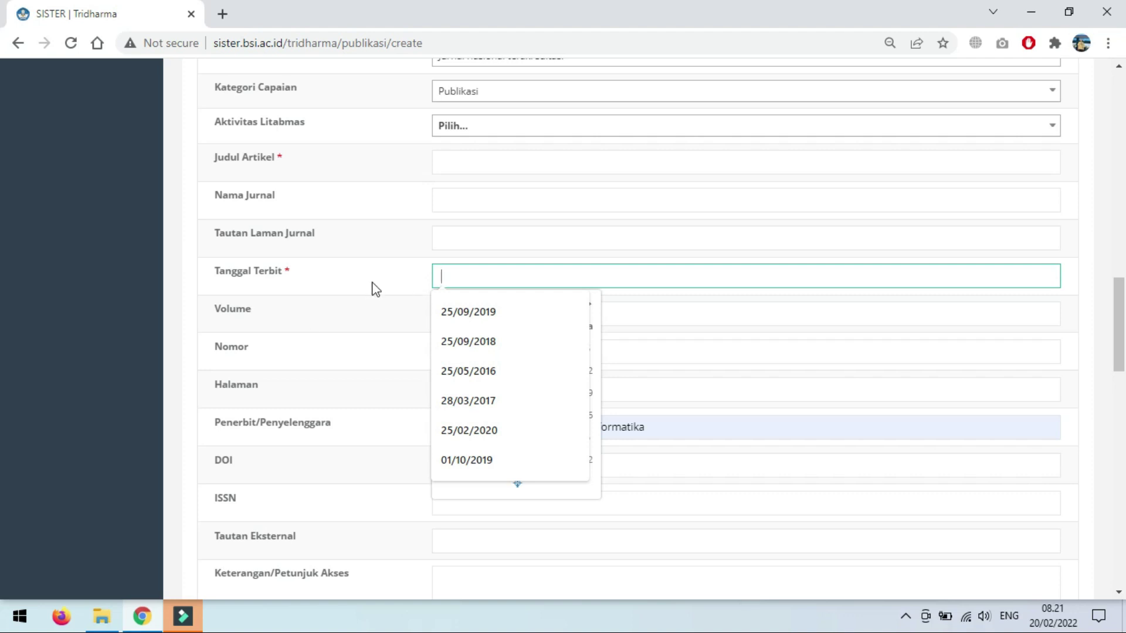
scroll(376, 289, "up", 15)
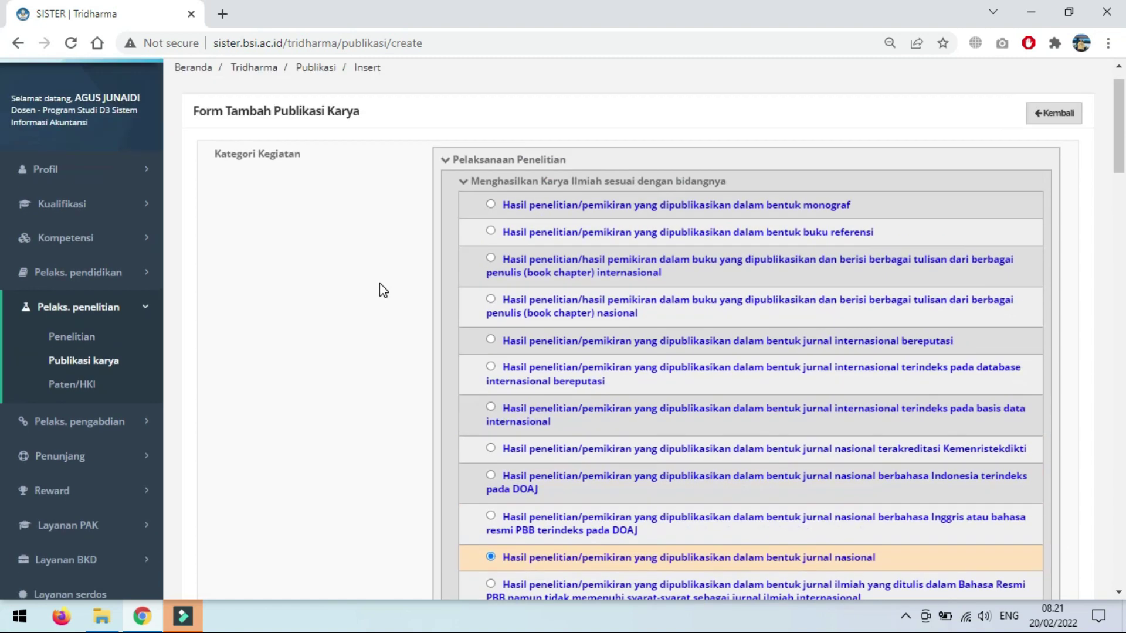
scroll(381, 293, "down", 12)
scroll(387, 346, "up", 8)
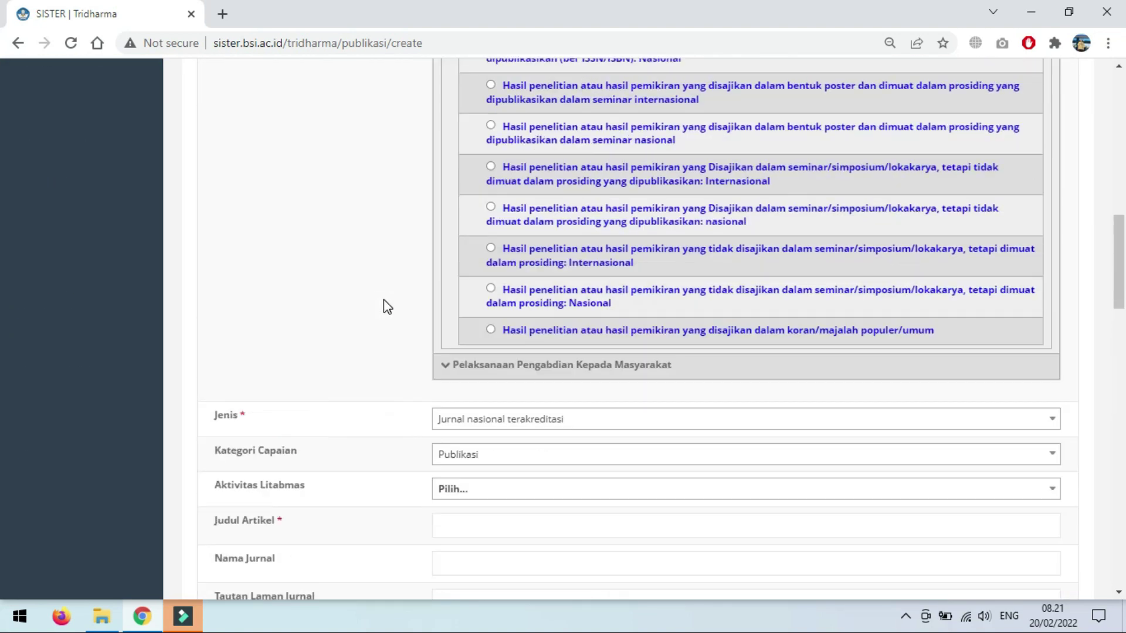
scroll(385, 300, "up", 8)
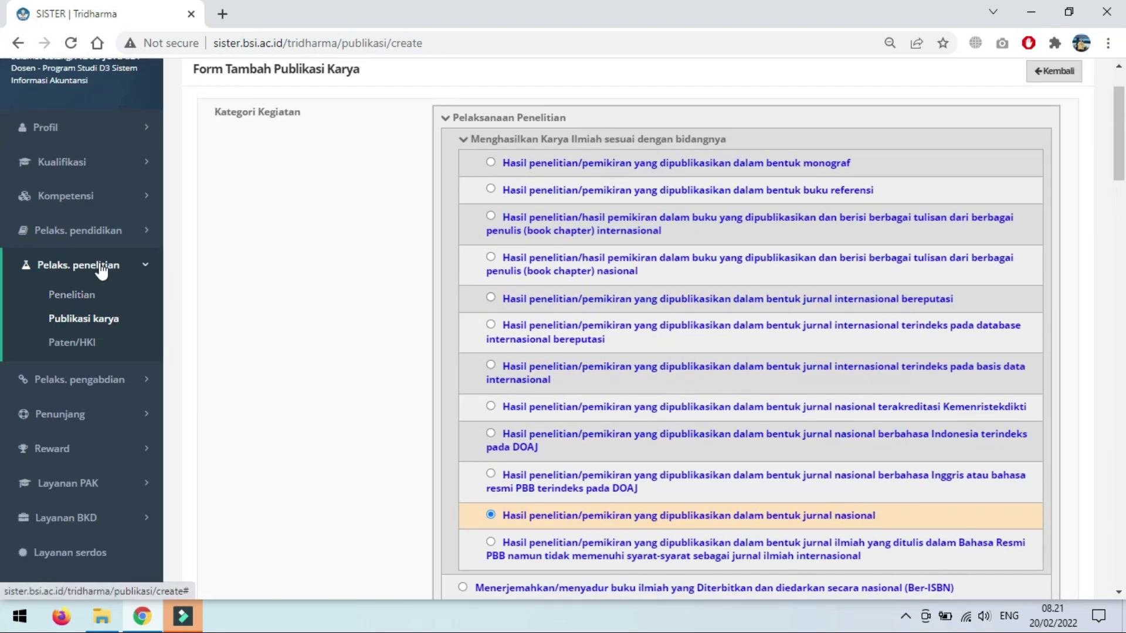
Step: Abandon the form, return to the Publikasi Karya list, and expand Pelaks. pengabdian
left_click(101, 327)
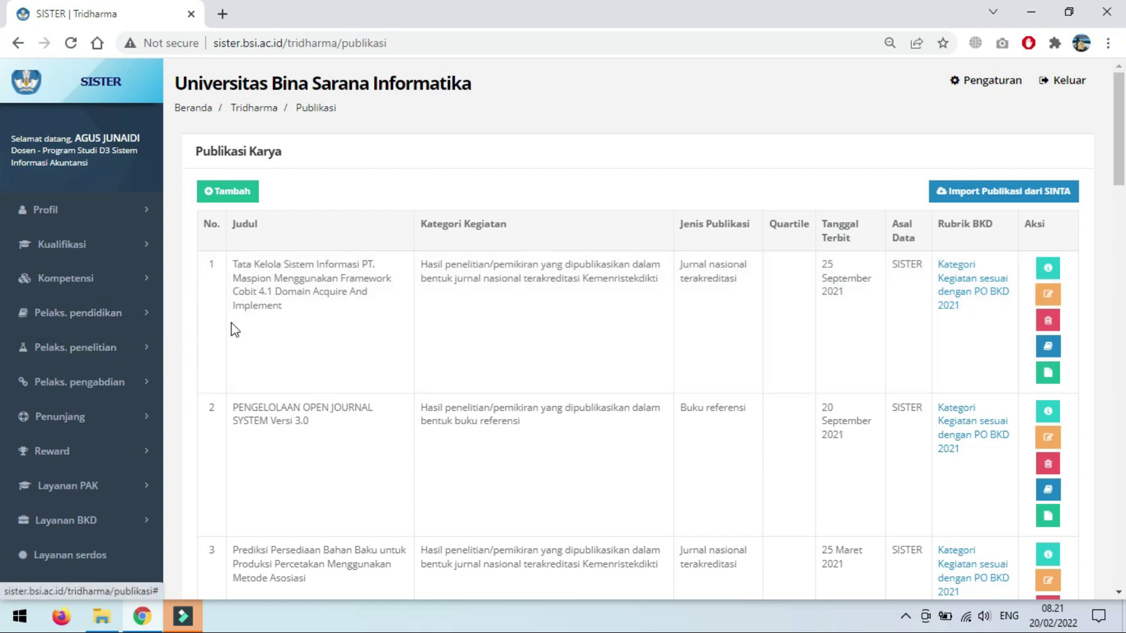
left_click(91, 390)
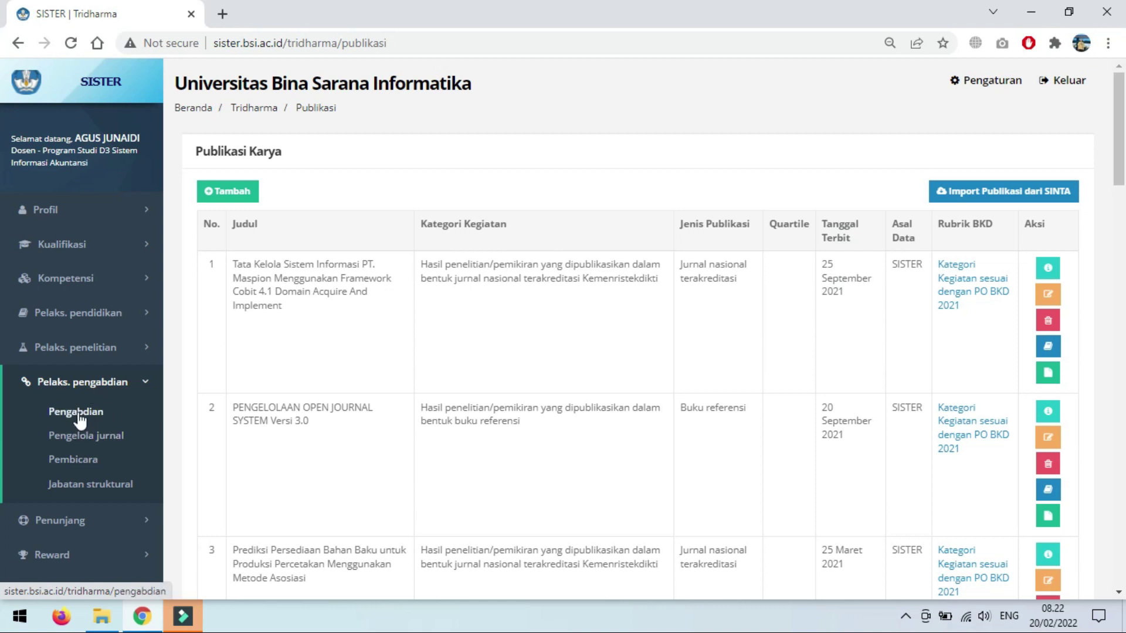
Step: Start a new Pengabdian entry and expand the Pelaksanaan Pengabdian Kepada Masyarakat category
left_click(78, 413)
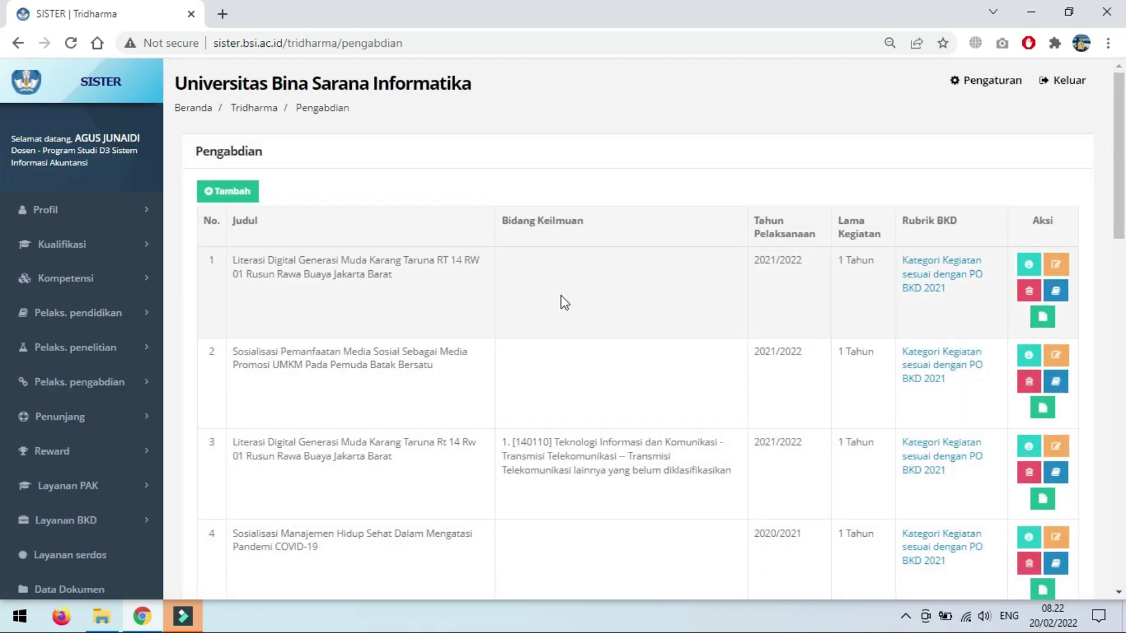
left_click(246, 193)
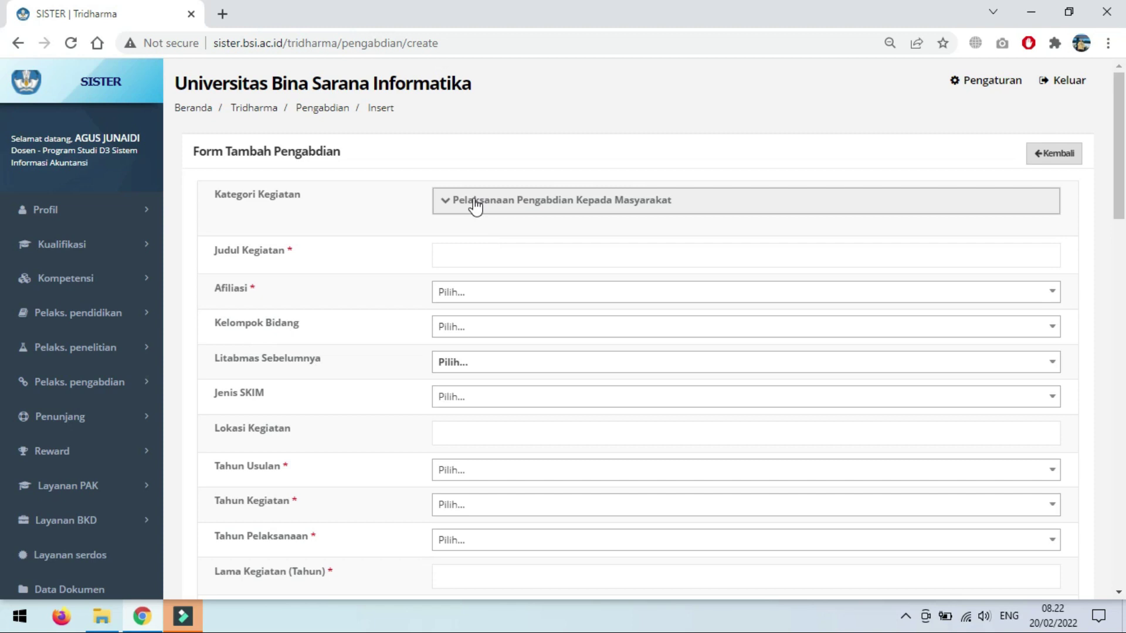
left_click(475, 206)
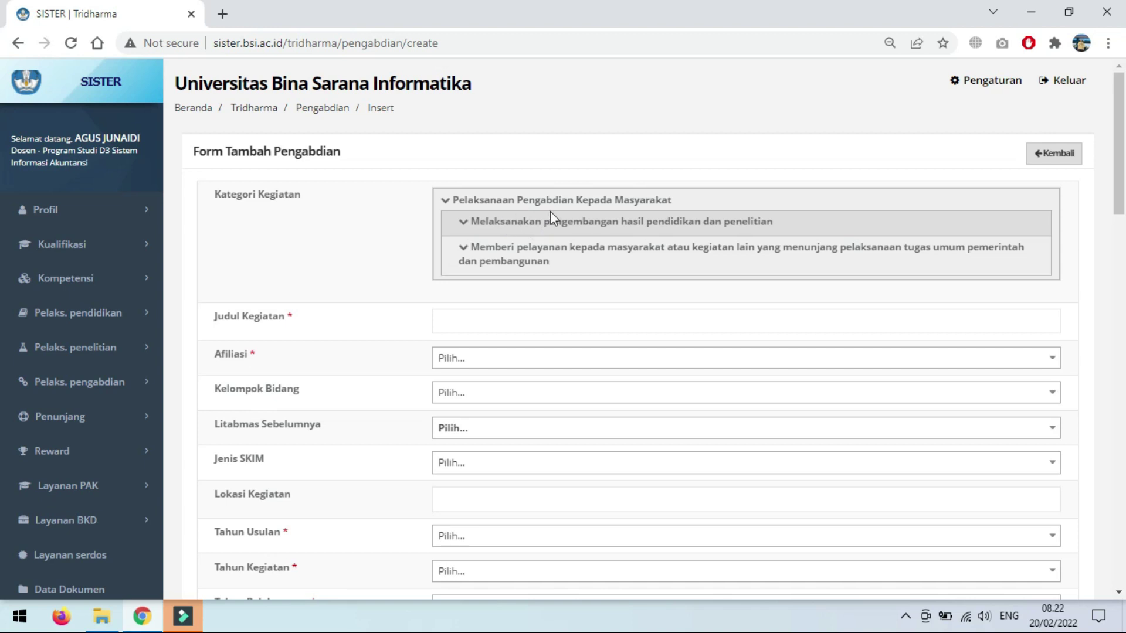
Step: Choose the Berdasarkan bidang keahlian category and accept the suggested social-media UMKM outreach title
left_click(521, 223)
scroll(469, 240, "down", 4)
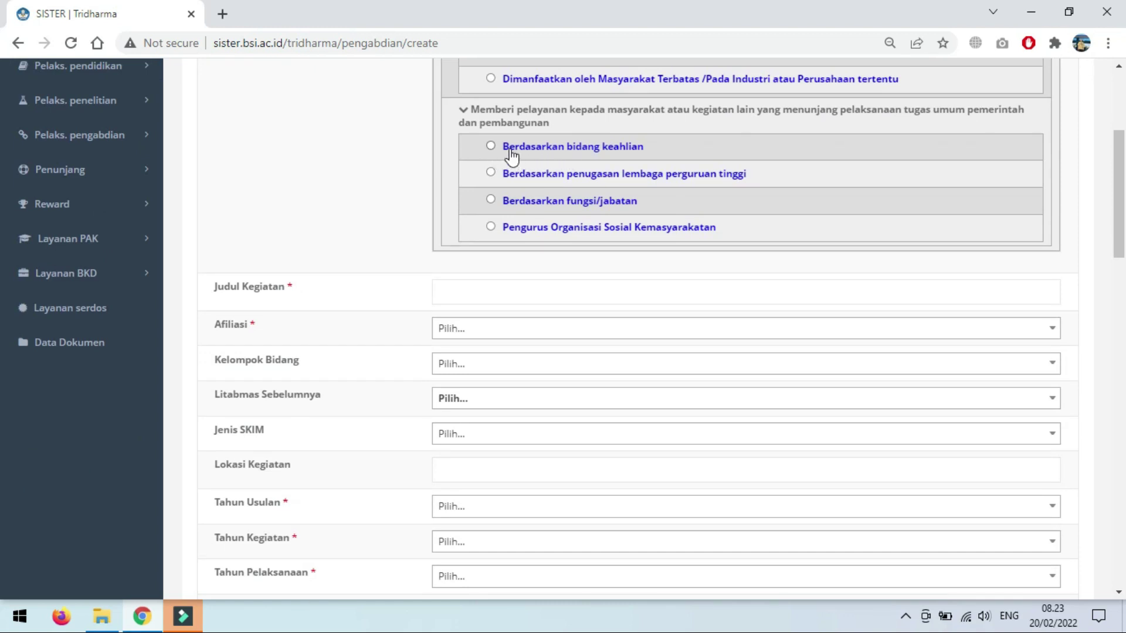
left_click(490, 146)
left_click(498, 297)
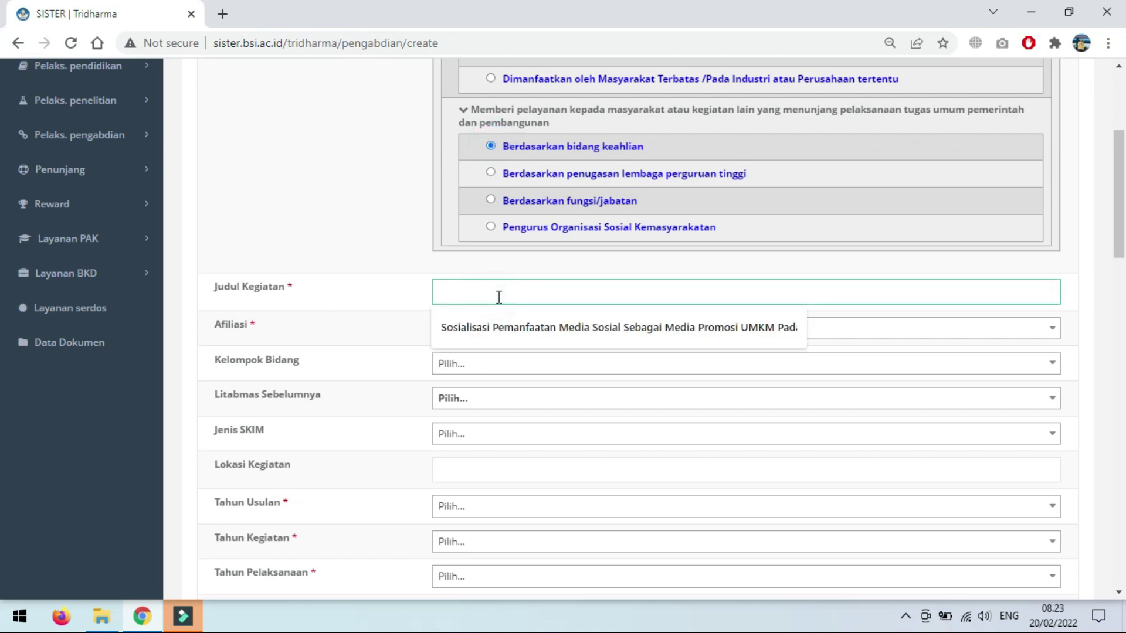
left_click(536, 333)
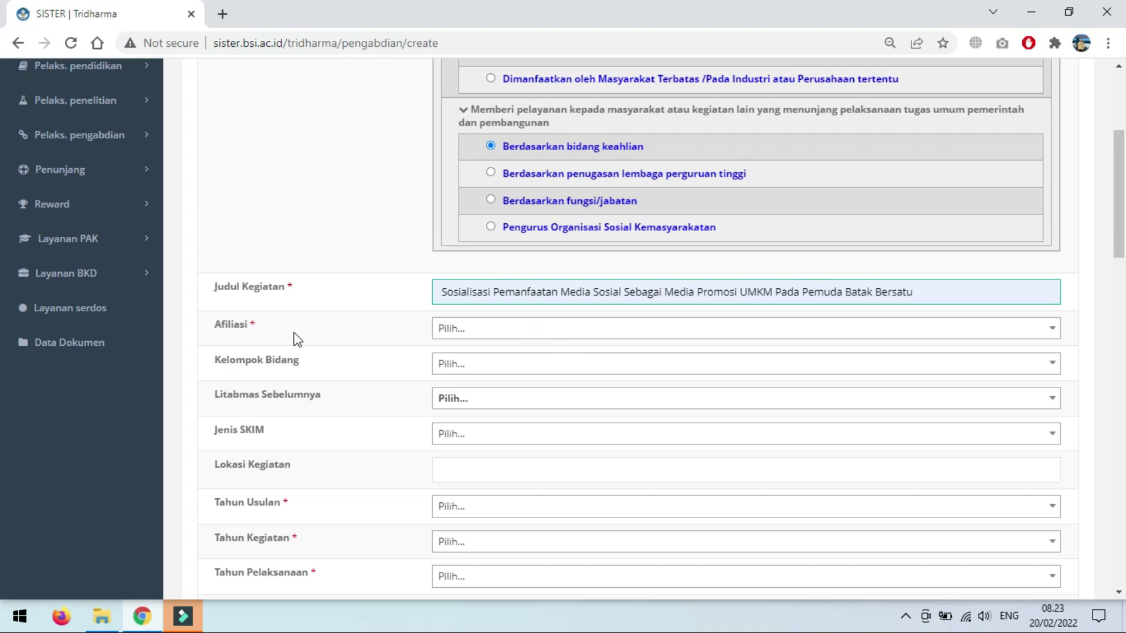
Step: Search 'bina' and set Afiliasi to Universitas Bina Sarana Informatika
left_click(472, 334)
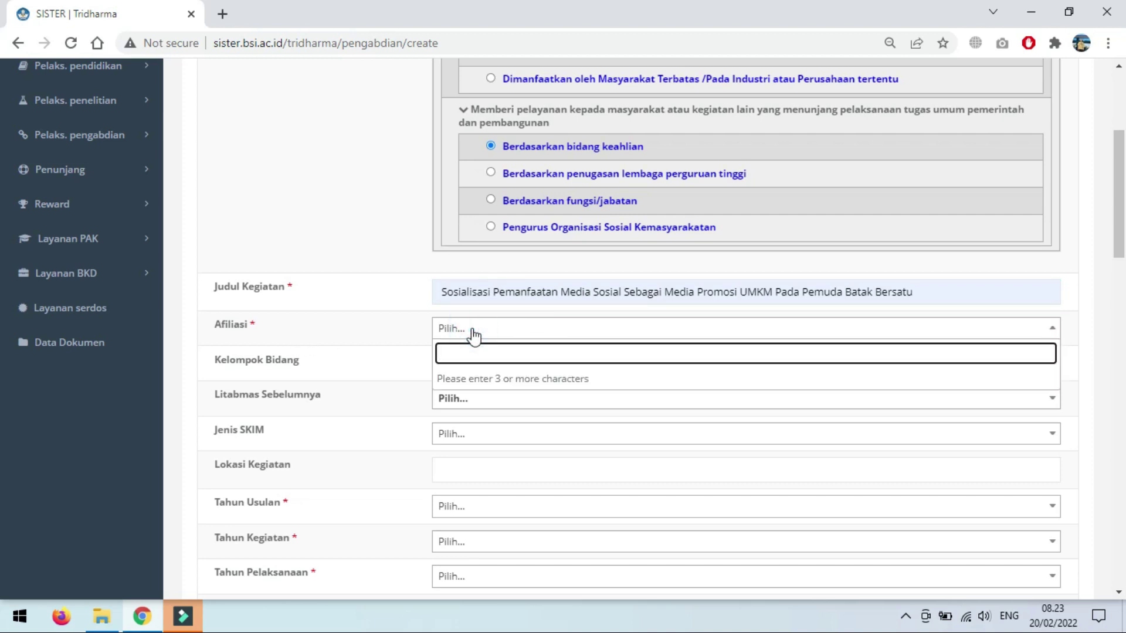
type("bina")
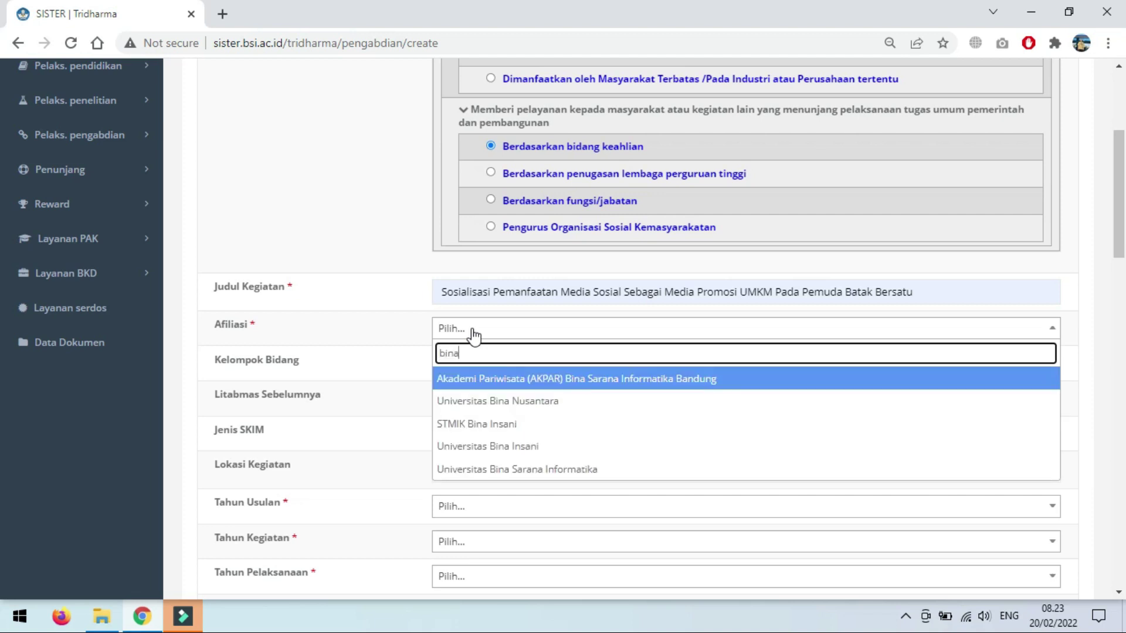
left_click(550, 474)
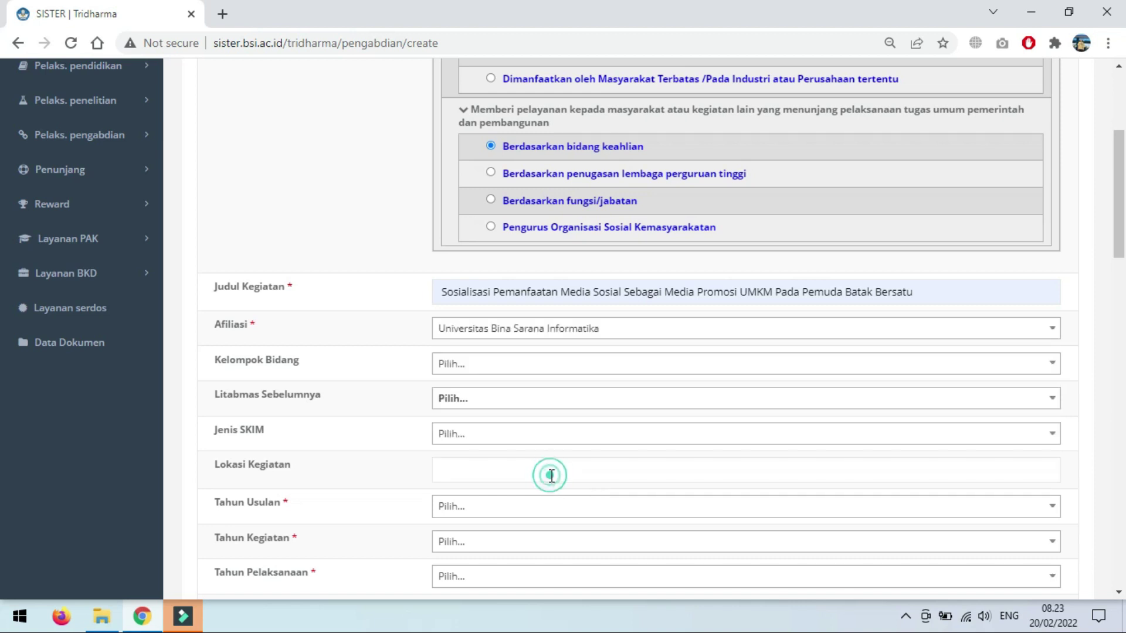
left_click(484, 371)
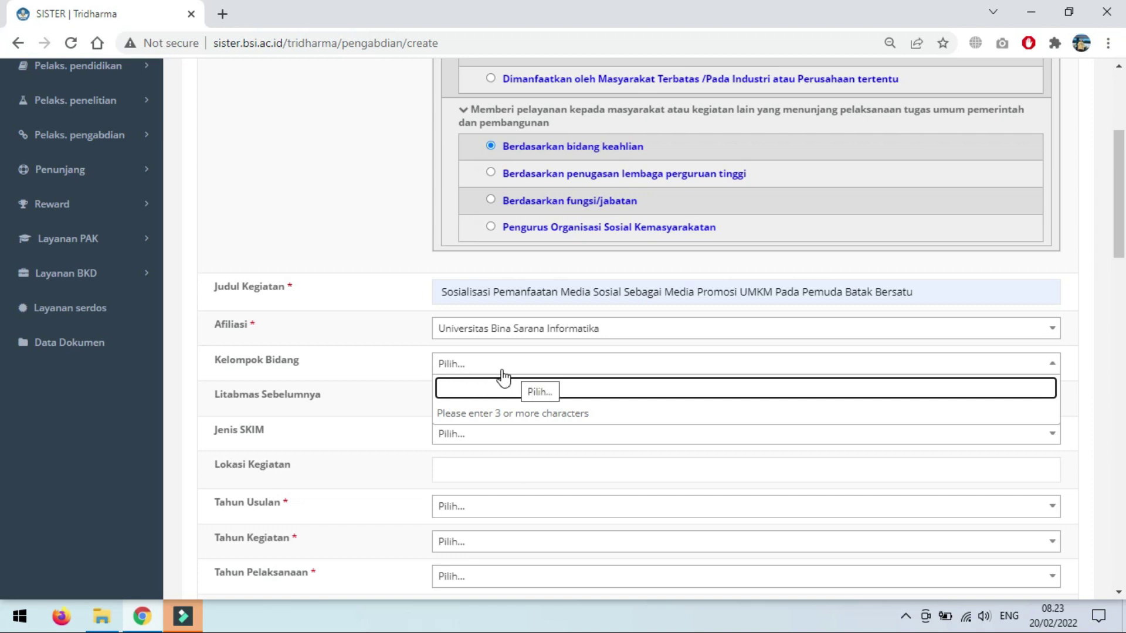
Step: Leave Kelompok Bidang unset and scroll down to the Tahun Usulan field
left_click(381, 371)
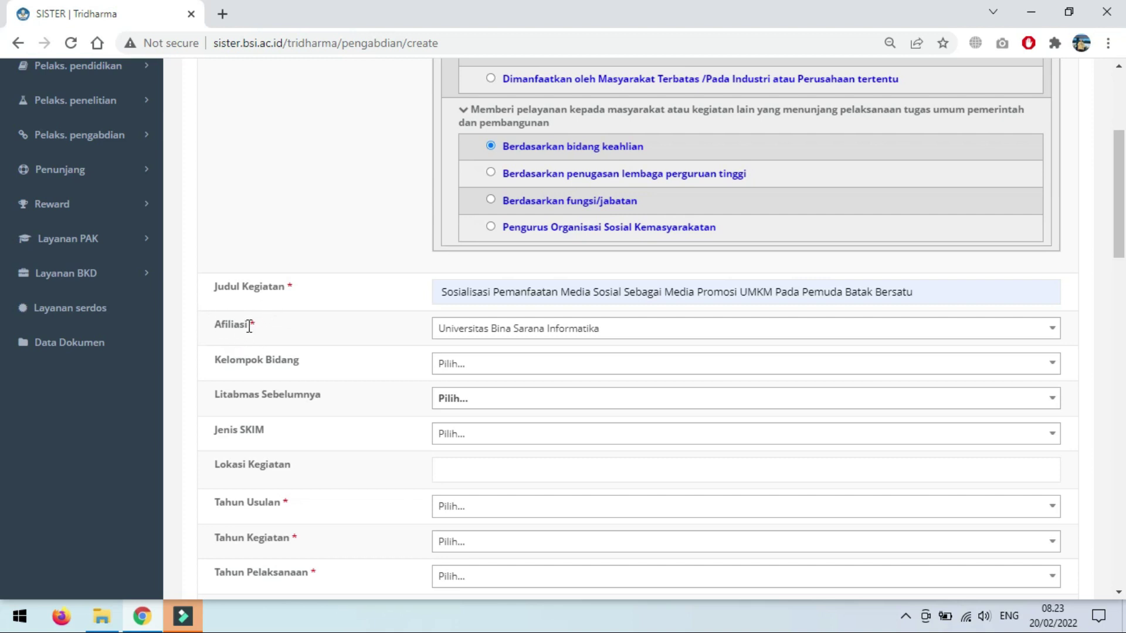
scroll(364, 368, "down", 1)
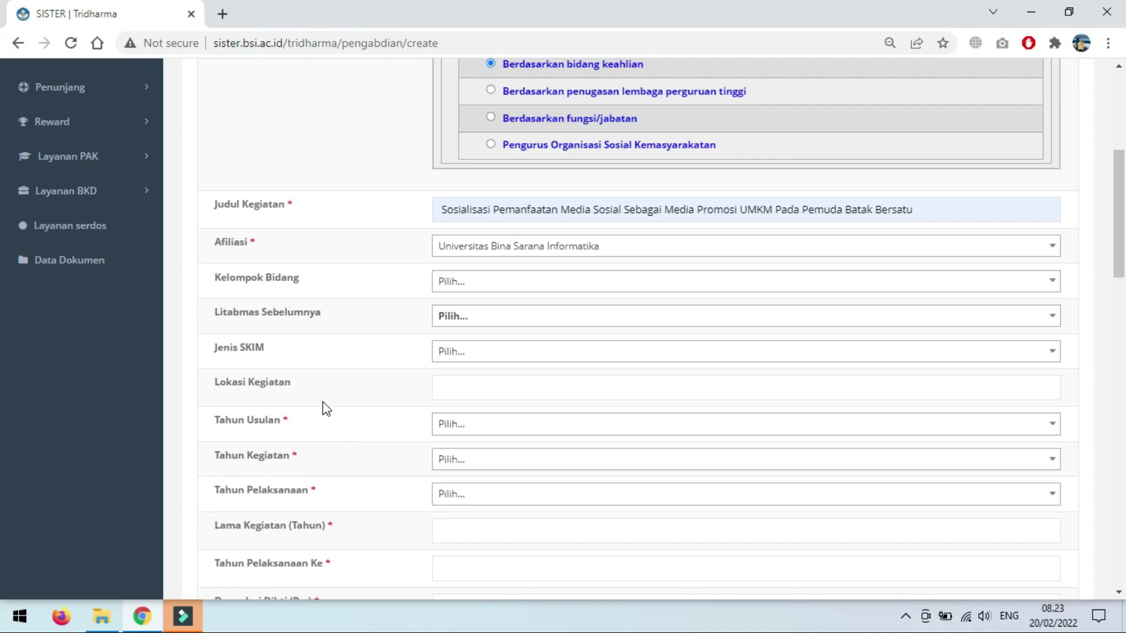
scroll(359, 378, "down", 2)
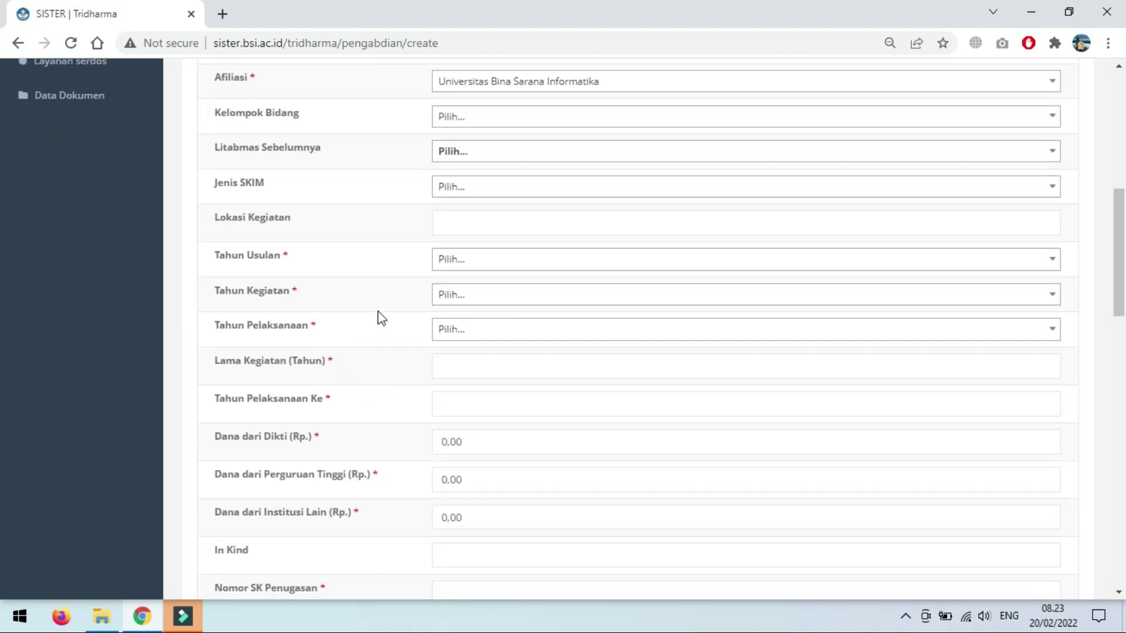
Step: Set Tahun Usulan to 2021
left_click(490, 271)
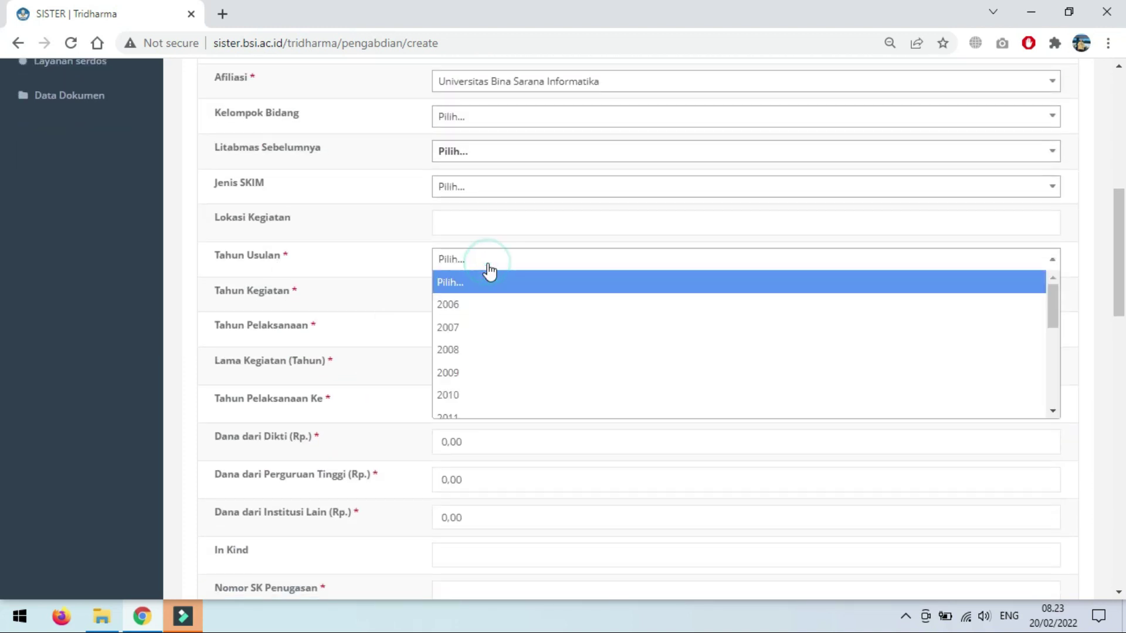
scroll(505, 399, "down", 3)
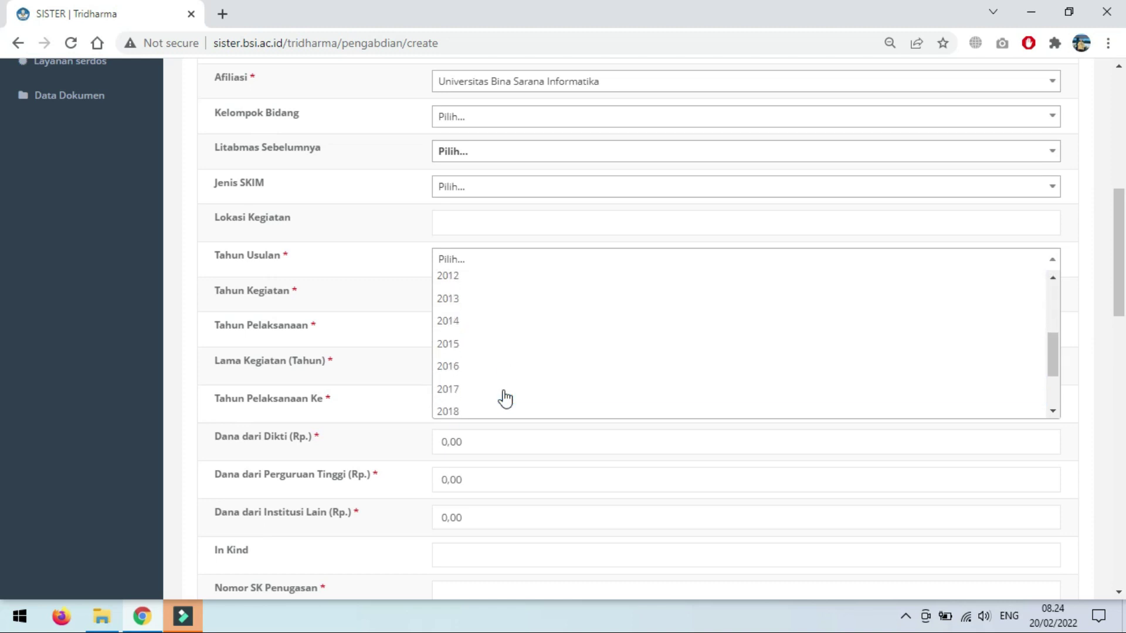
scroll(505, 399, "up", 3)
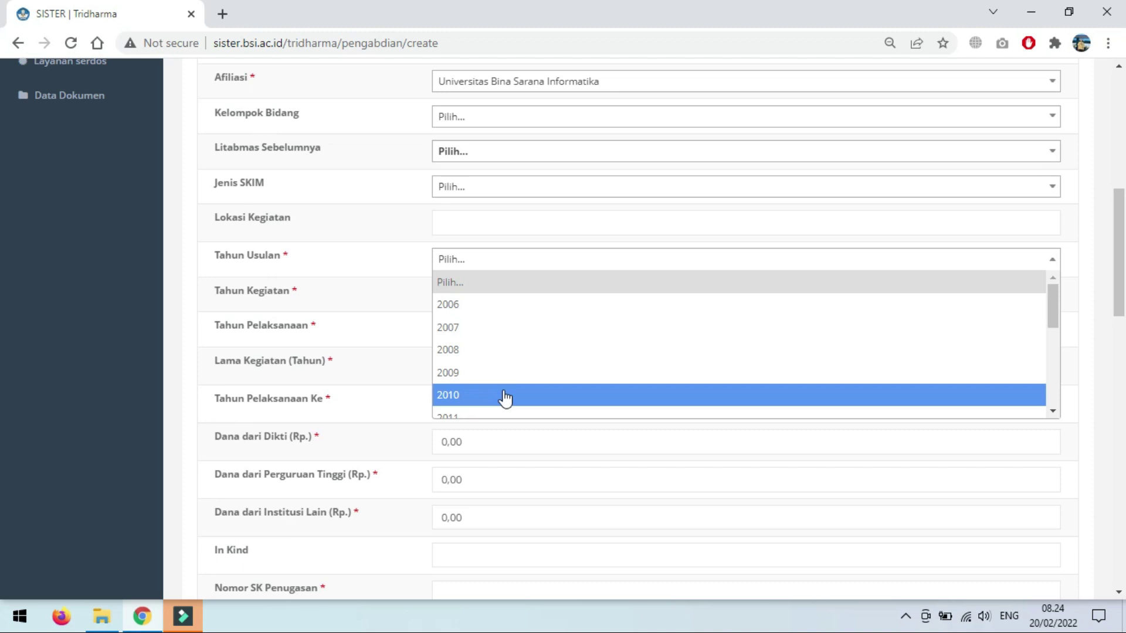
scroll(511, 323, "down", 2)
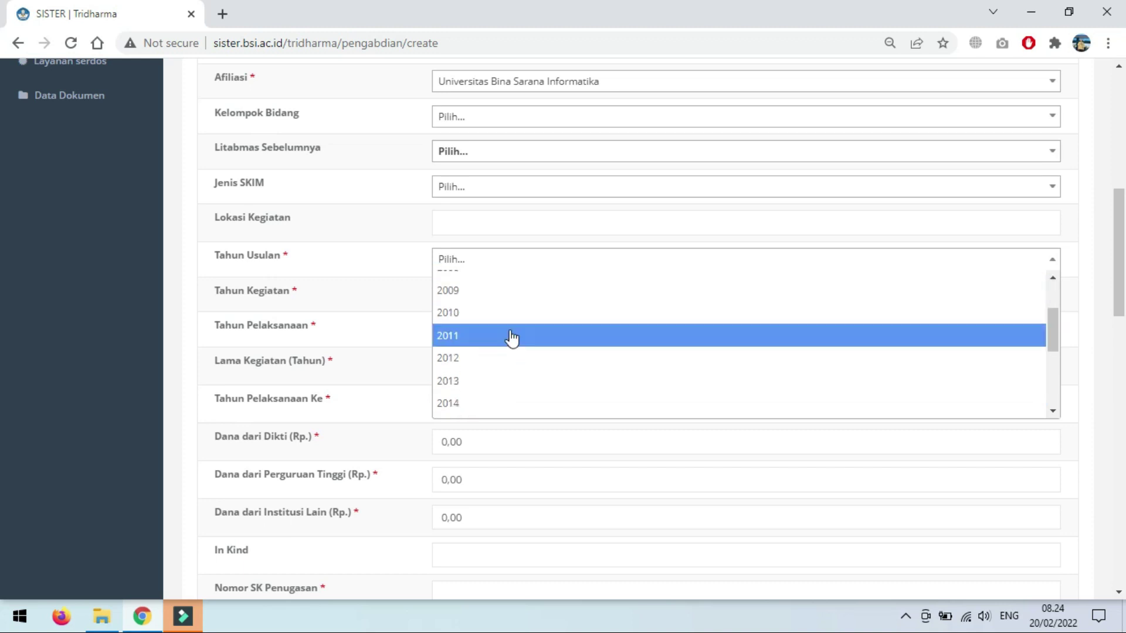
scroll(510, 338, "down", 3)
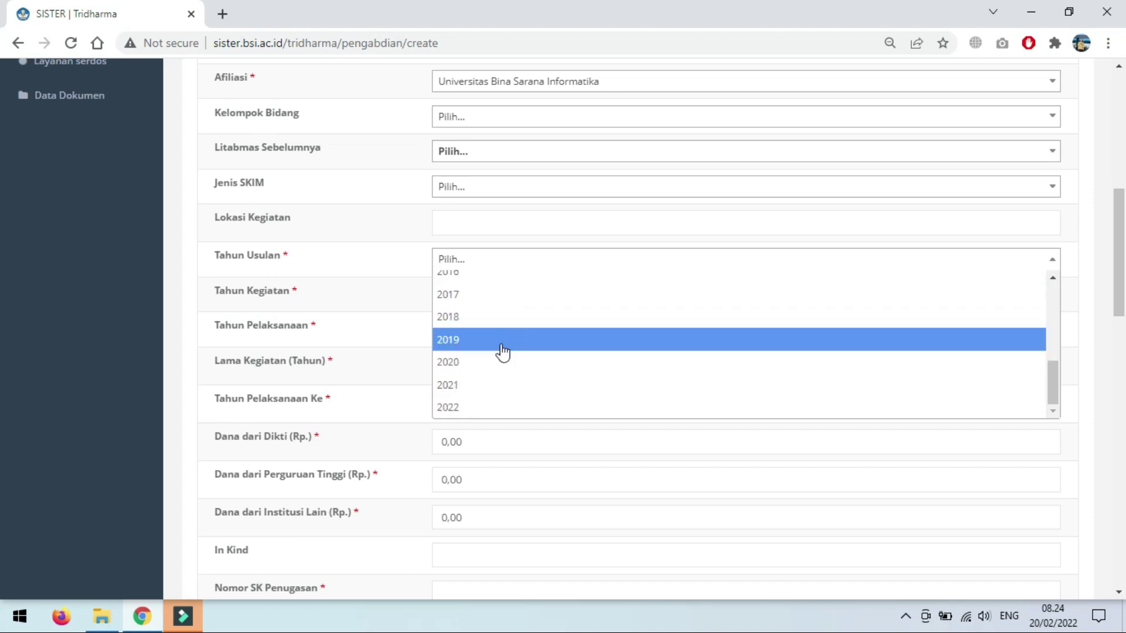
left_click(480, 386)
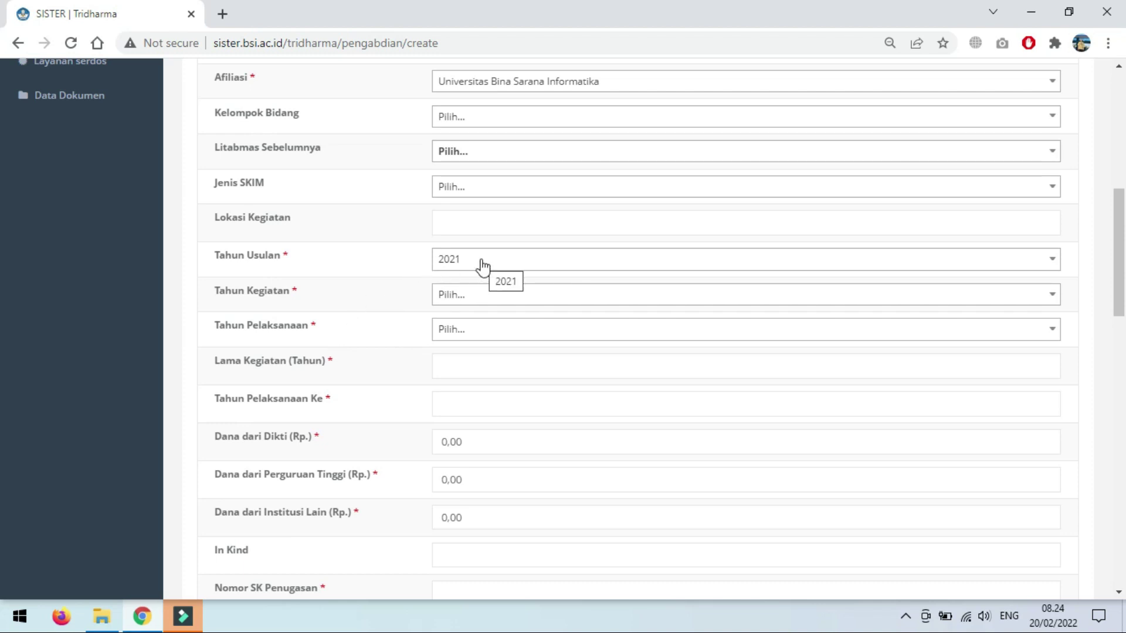
Step: Set Lama Kegiatan to 1 year and Tahun Pelaksanaan Ke to 1
left_click(459, 298)
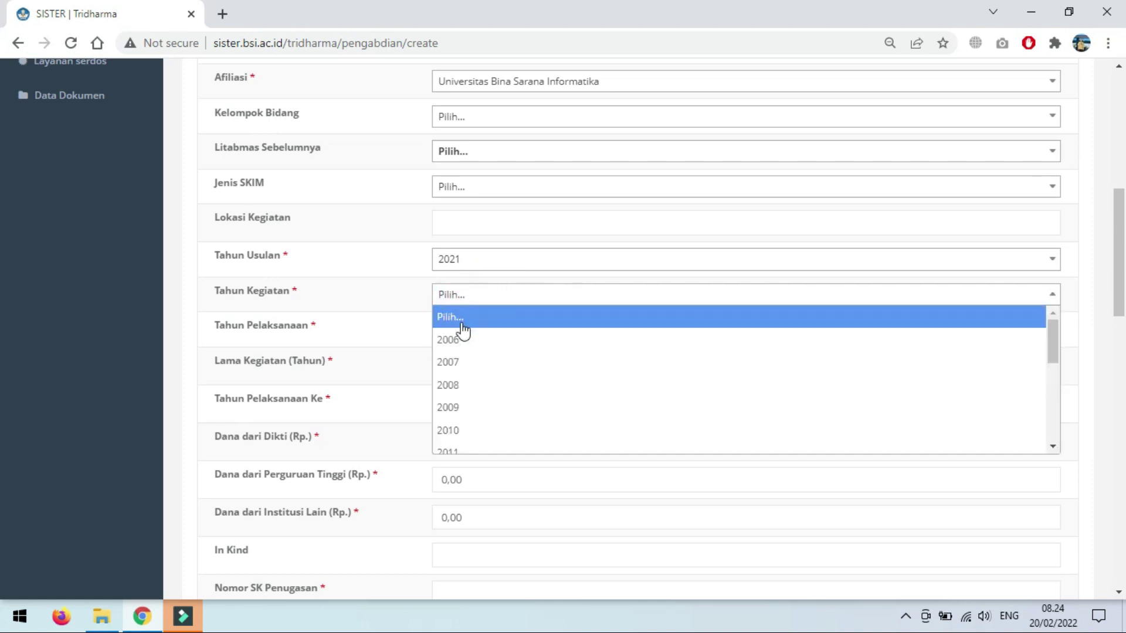
left_click(360, 300)
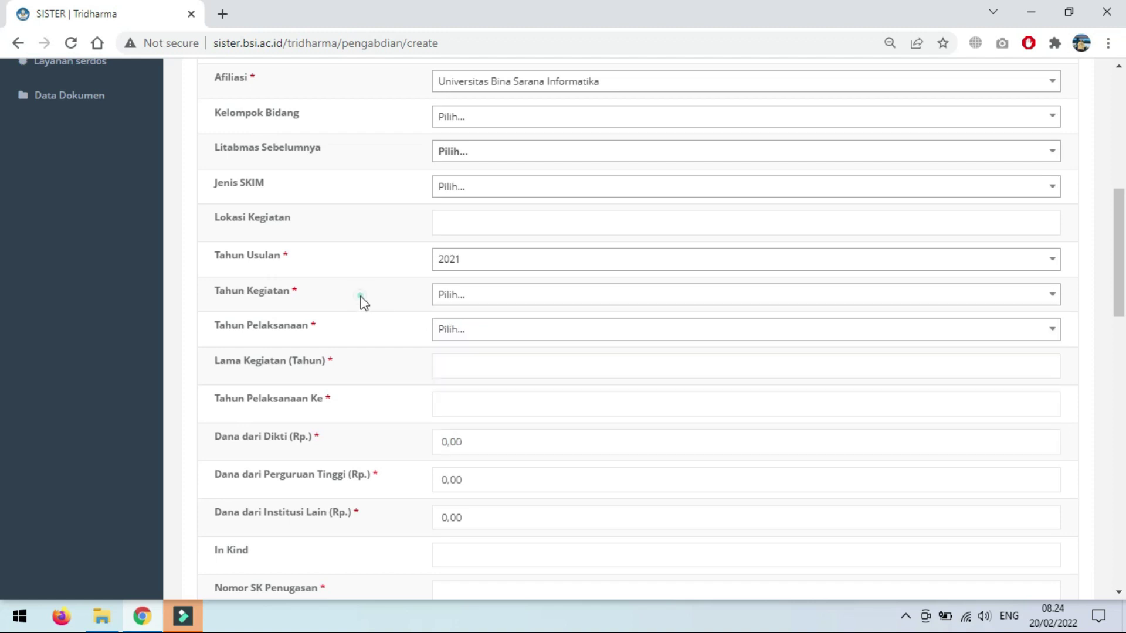
left_click(369, 335)
left_click(442, 364)
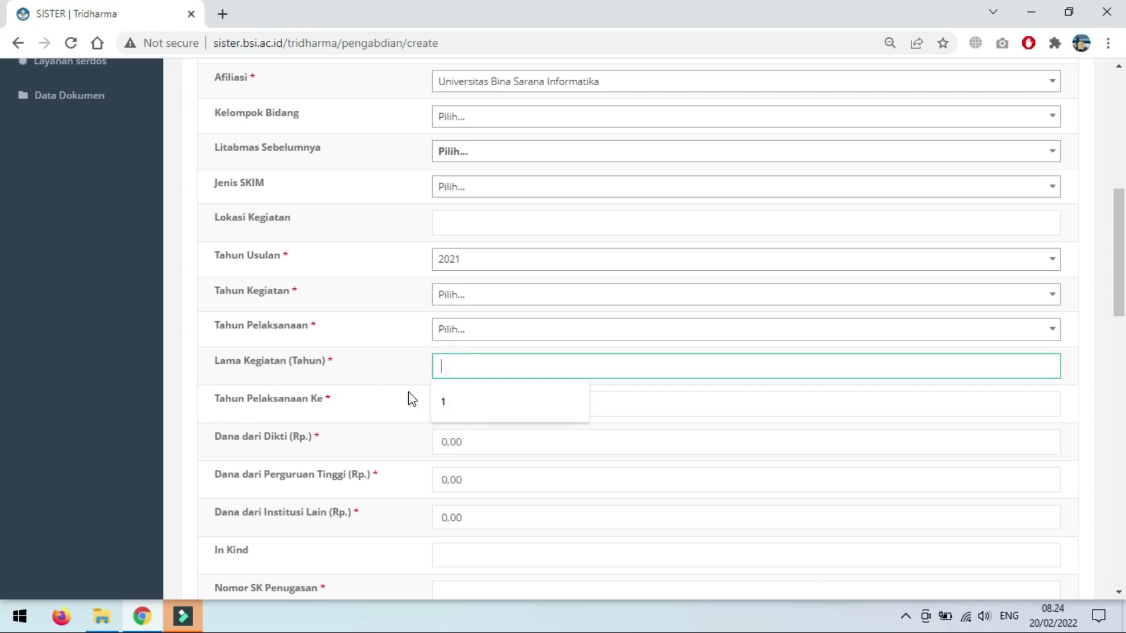
left_click(449, 405)
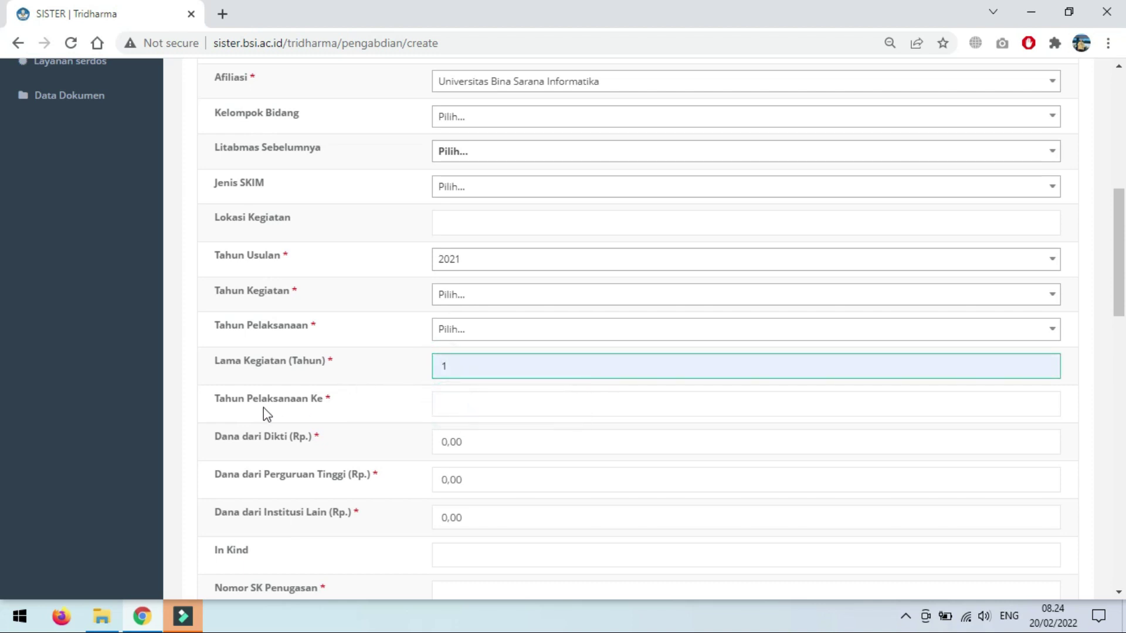
left_click(442, 407)
left_click(444, 441)
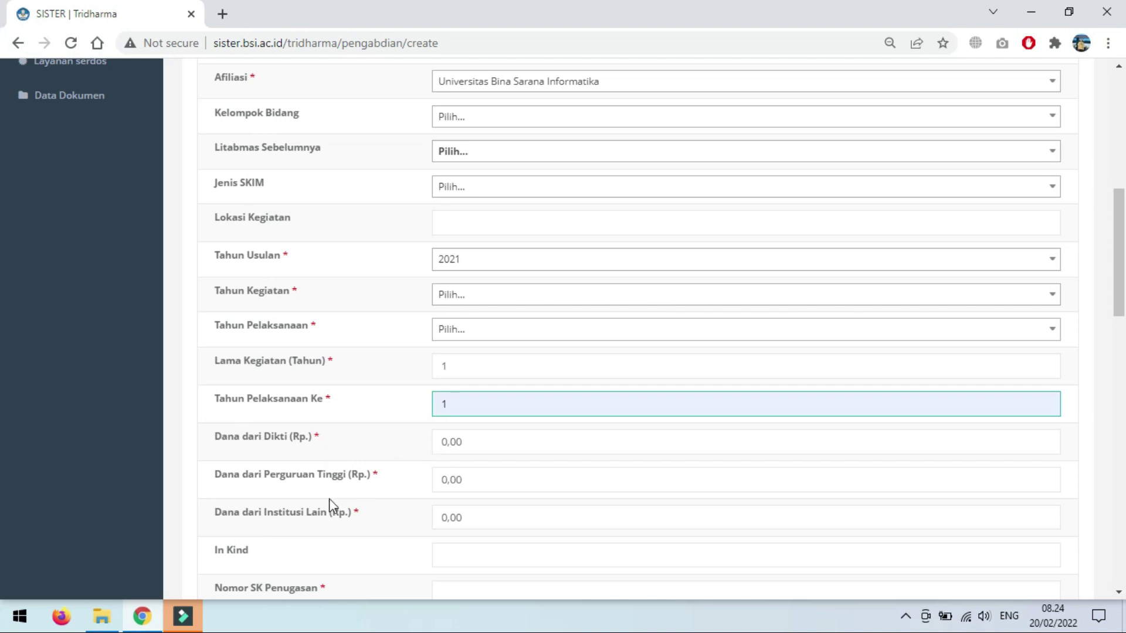
scroll(466, 482, "down", 1)
scroll(466, 482, "down", 3)
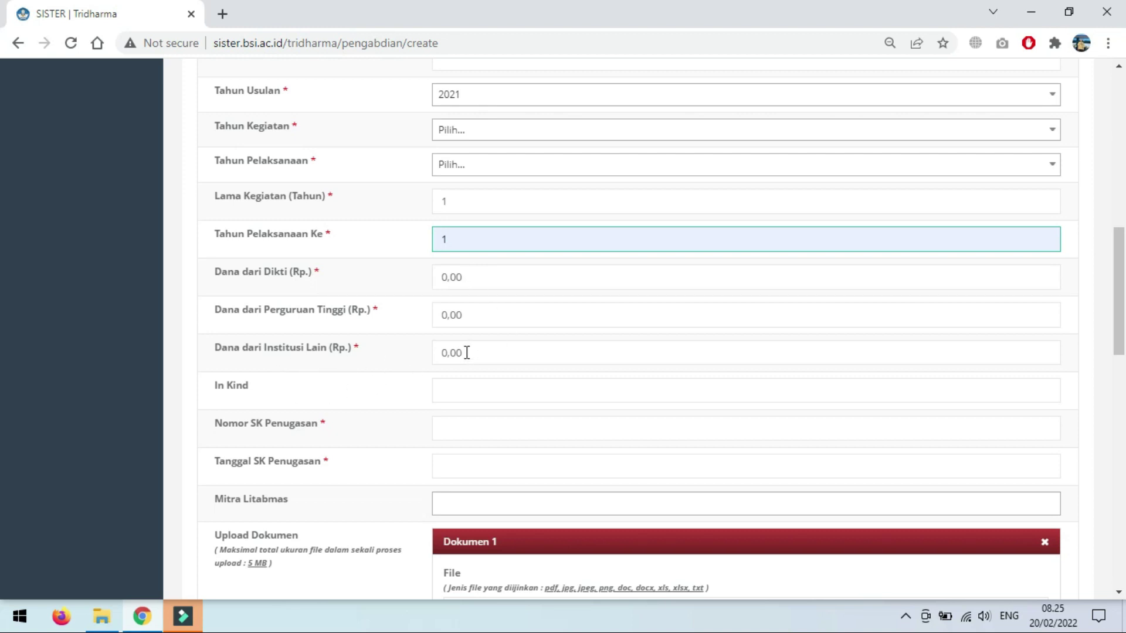
scroll(361, 390, "down", 1)
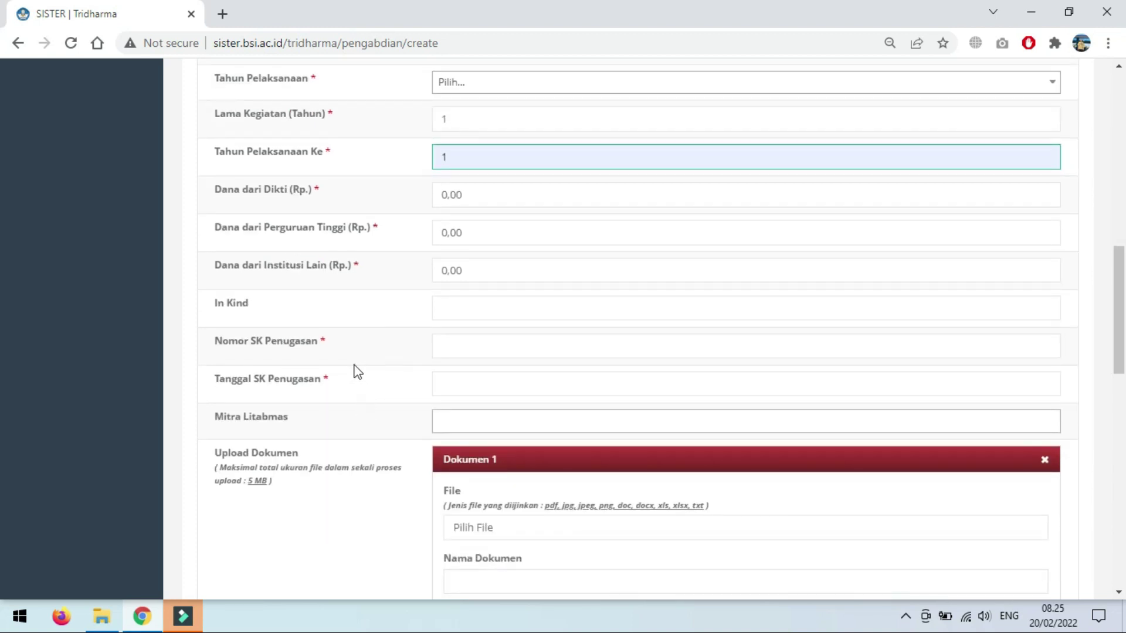
Step: Fill Nomor SK Penugasan with 2040/3.01/UBSI/IX/2021, leaving the decree date and Mitra Litabmas empty
left_click(452, 346)
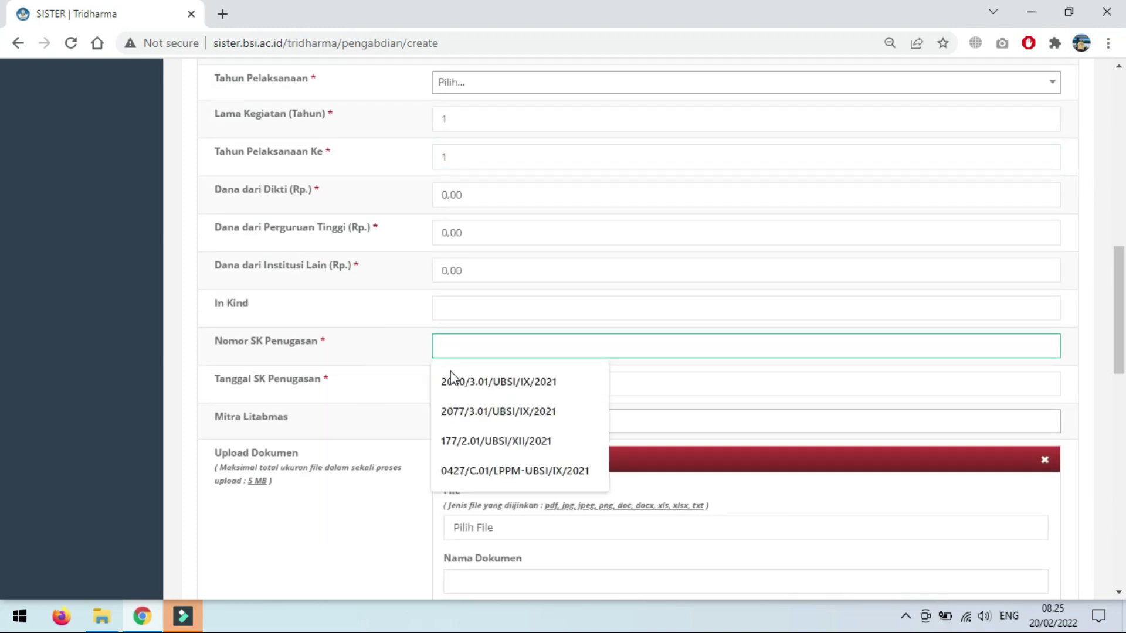
left_click(466, 384)
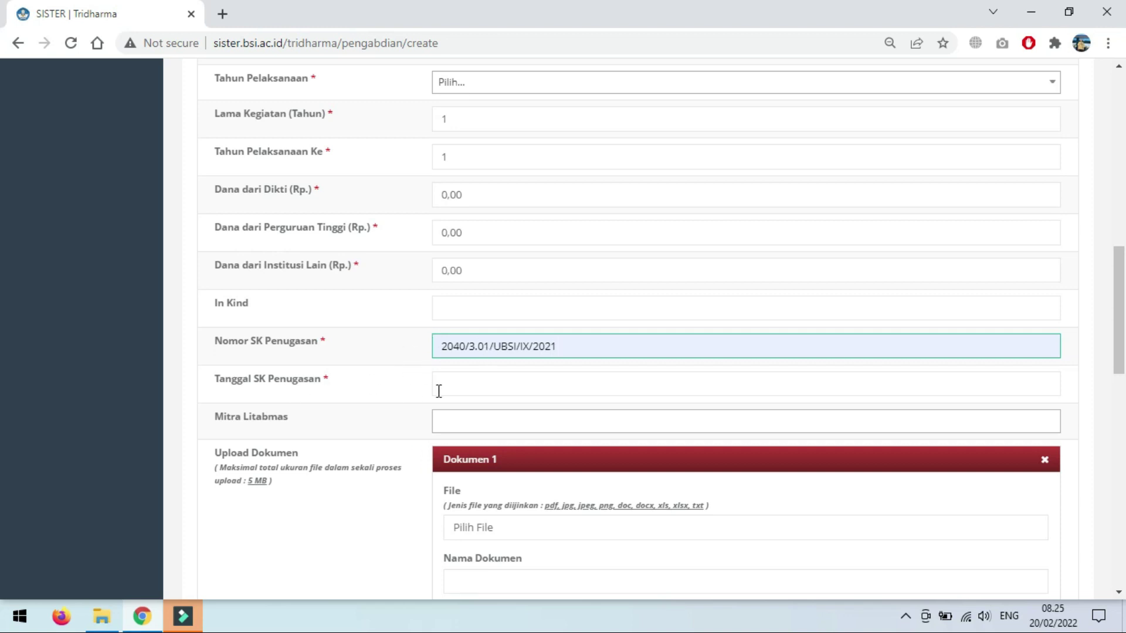
left_click(457, 387)
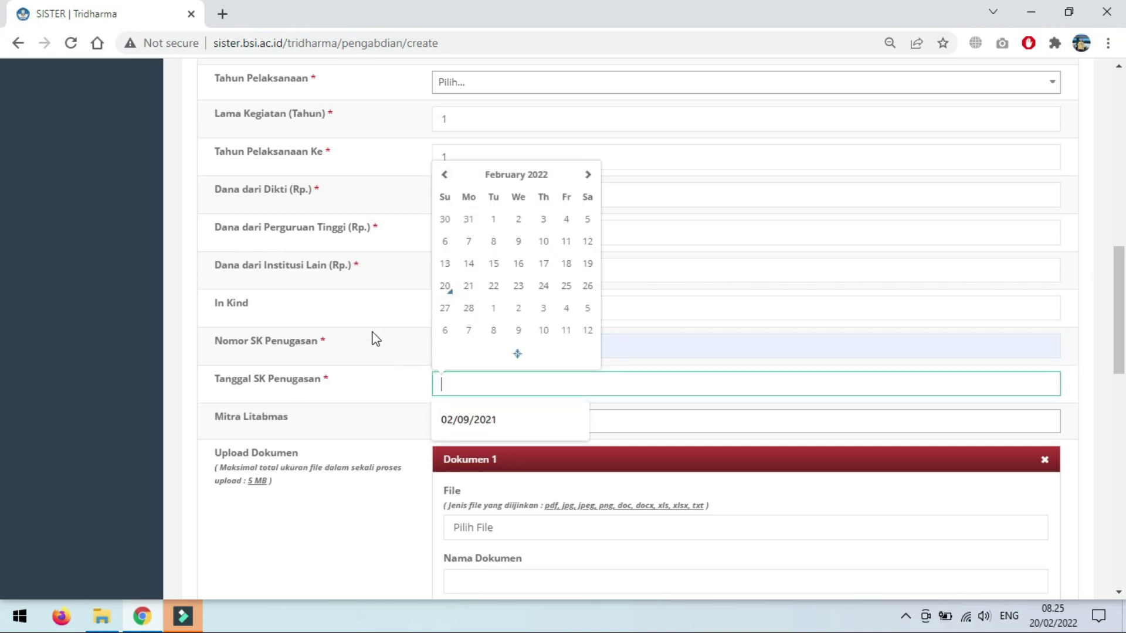
left_click(388, 361)
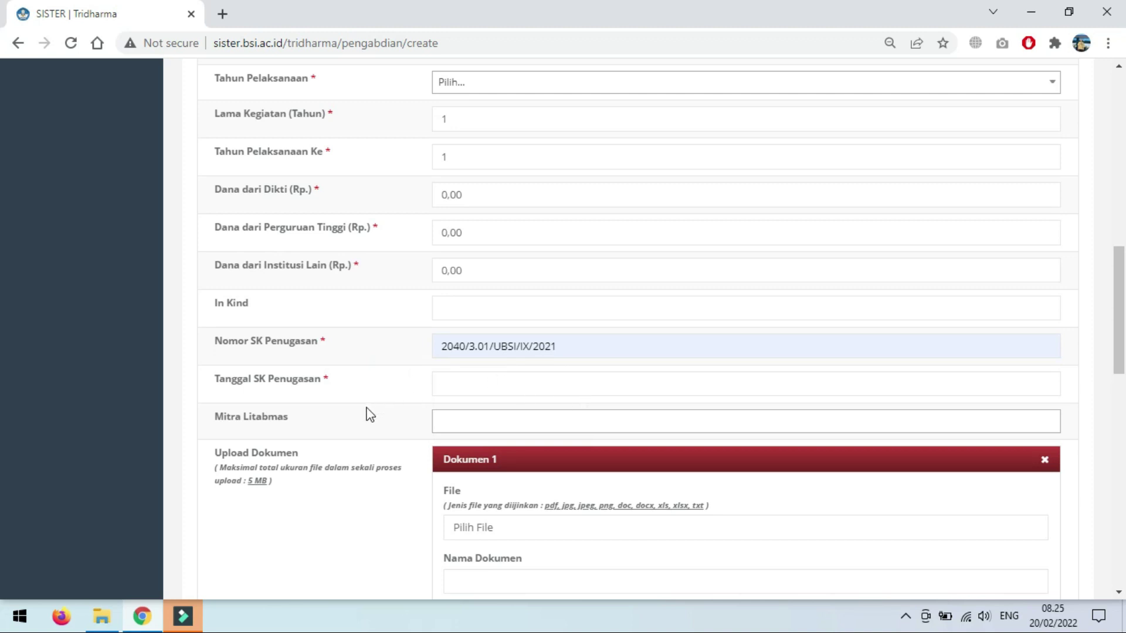
scroll(371, 413, "down", 3)
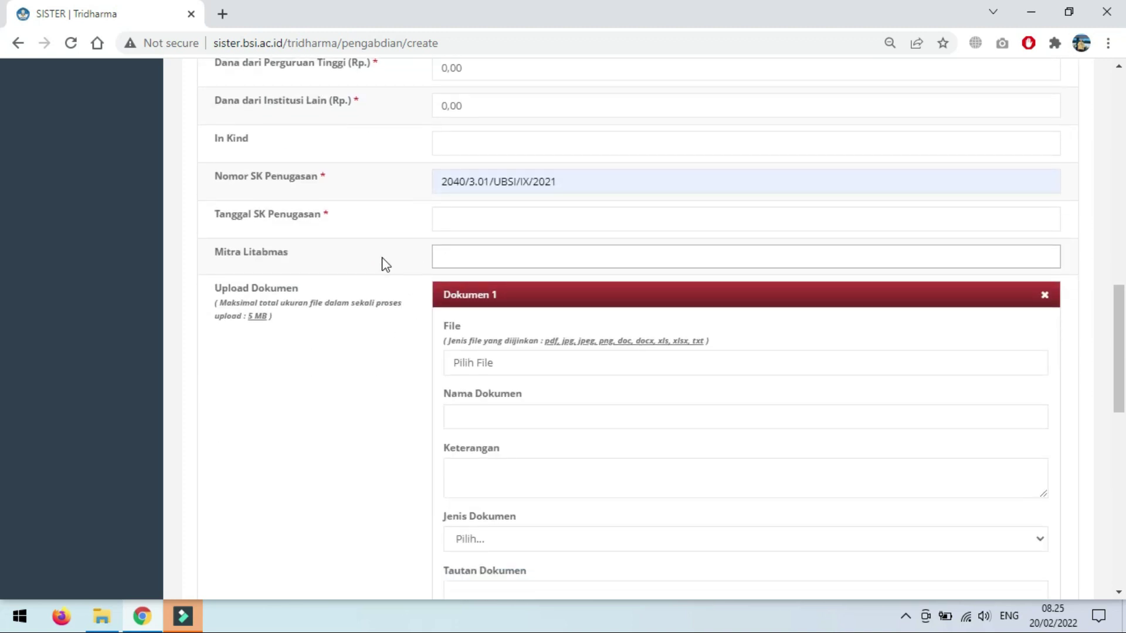
left_click(440, 256)
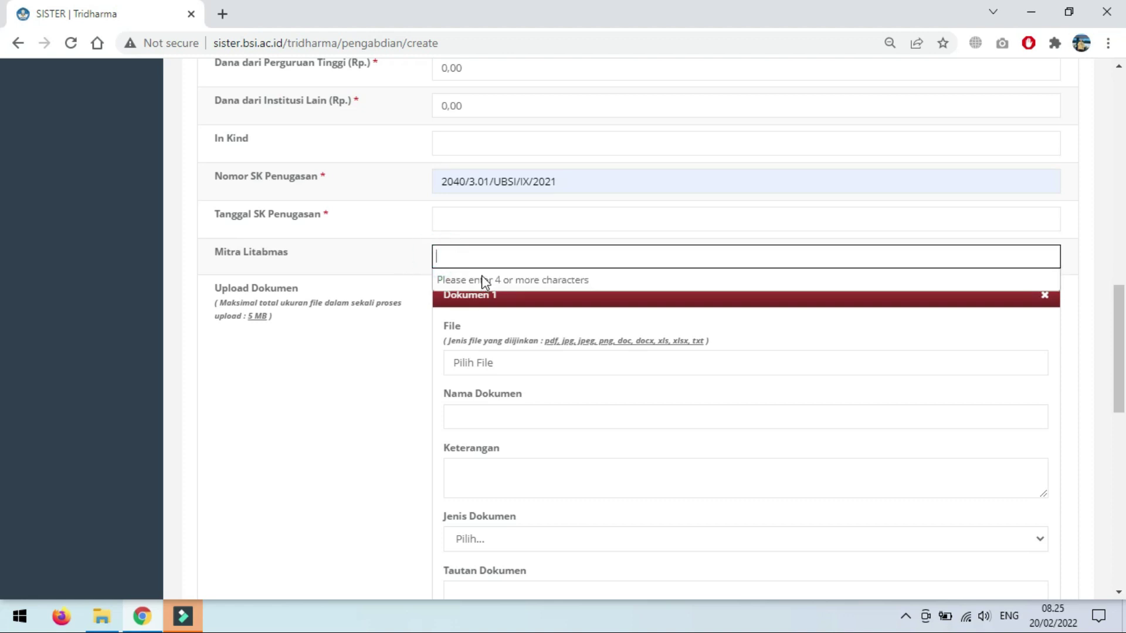
left_click(374, 284)
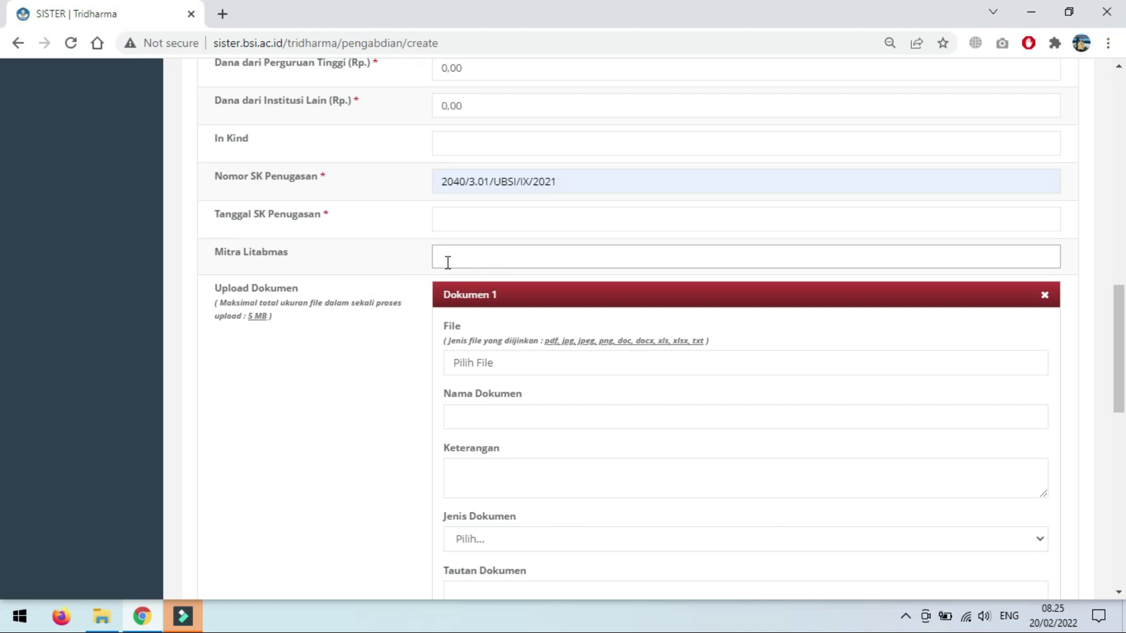
scroll(354, 407, "down", 1)
Step: Attach Surat_Tugas_PPPM_2021.pdf from Gasal 2021-2022 > Bidang C as Dokumen 1
left_click(526, 288)
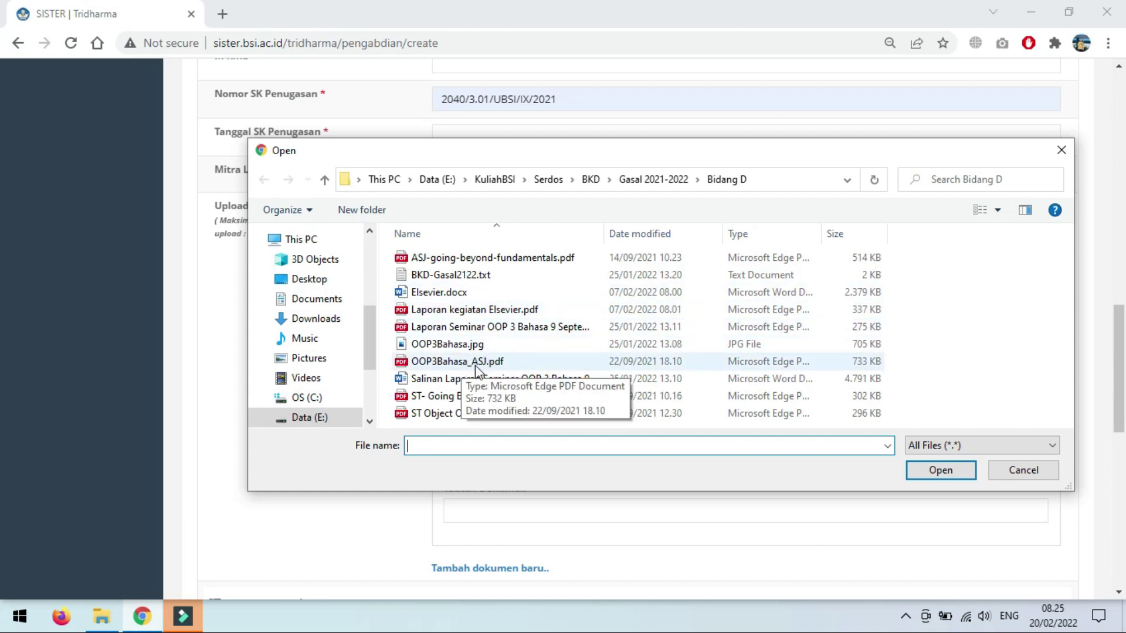
left_click(654, 179)
double_click(461, 291)
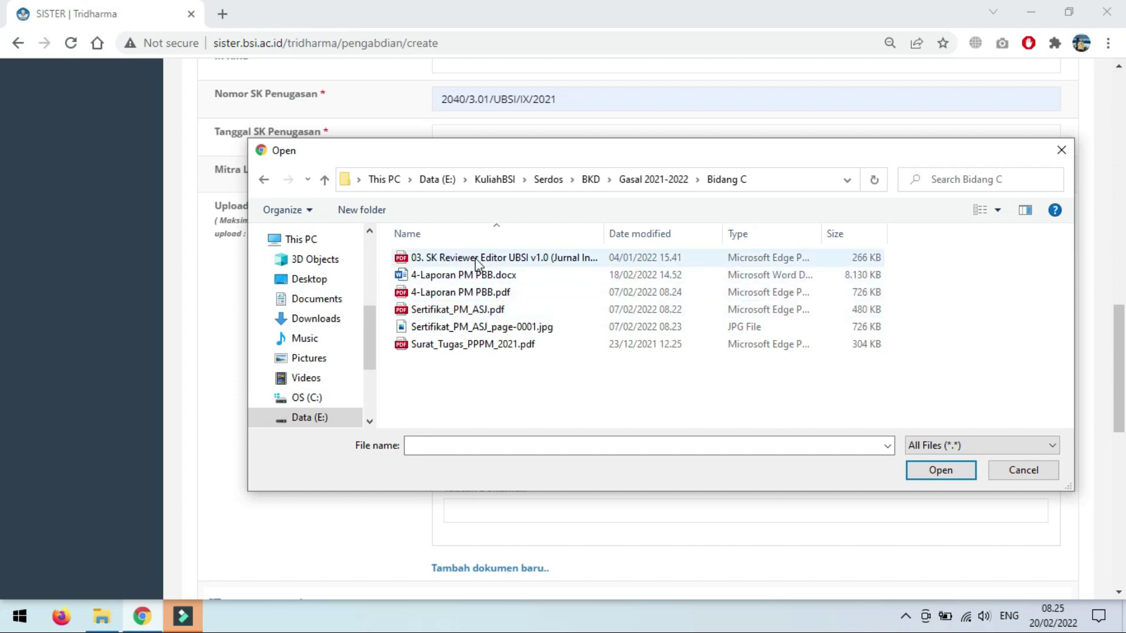
left_click(455, 346)
left_click(939, 472)
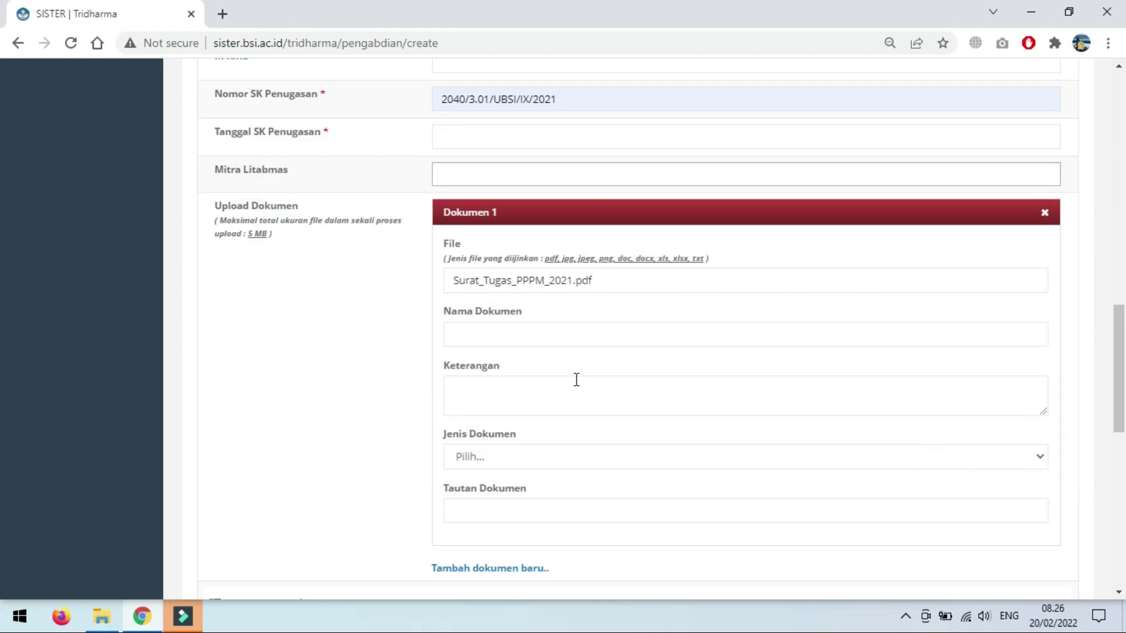
Step: Name Dokumen 1 'ST-PM' and set its Jenis Dokumen to SK Penugasan
left_click(497, 340)
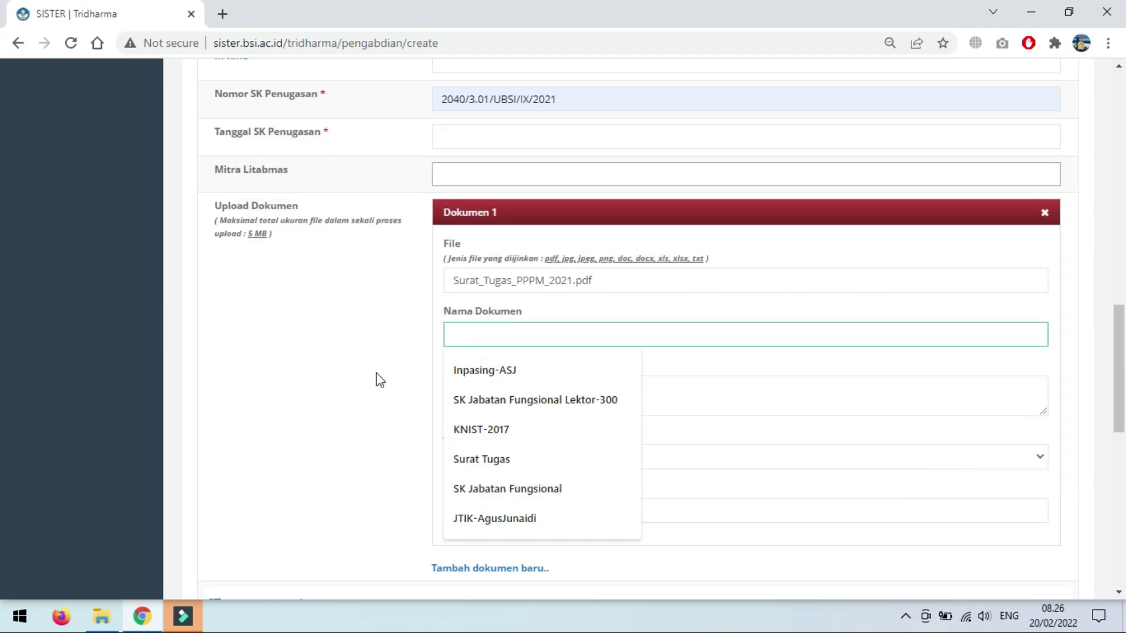
scroll(395, 442, "down", 3)
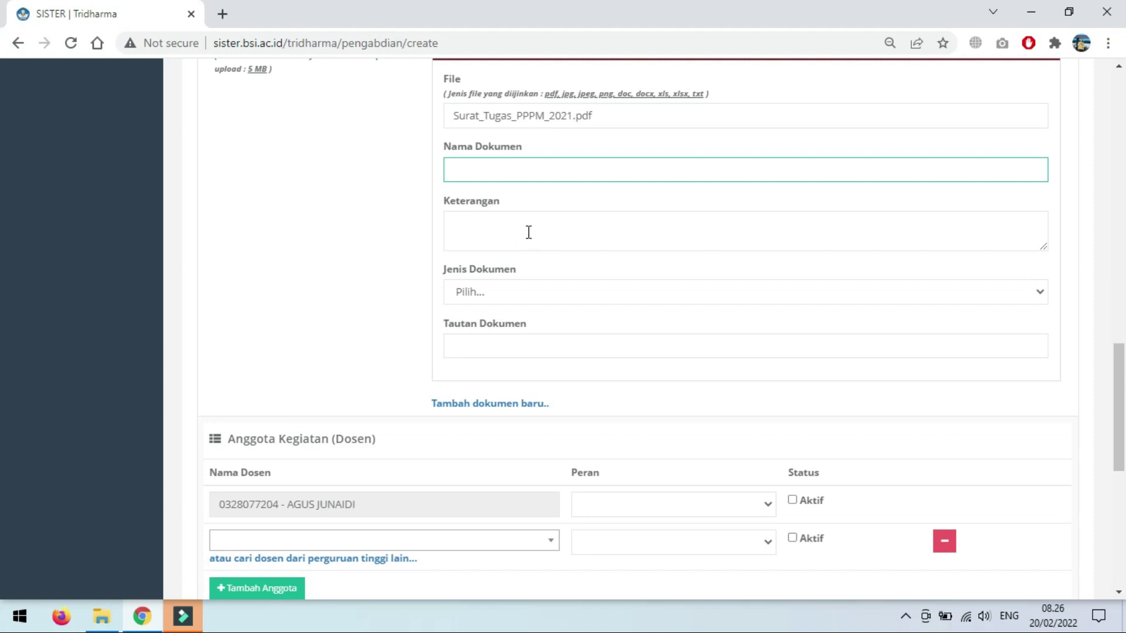
type("S")
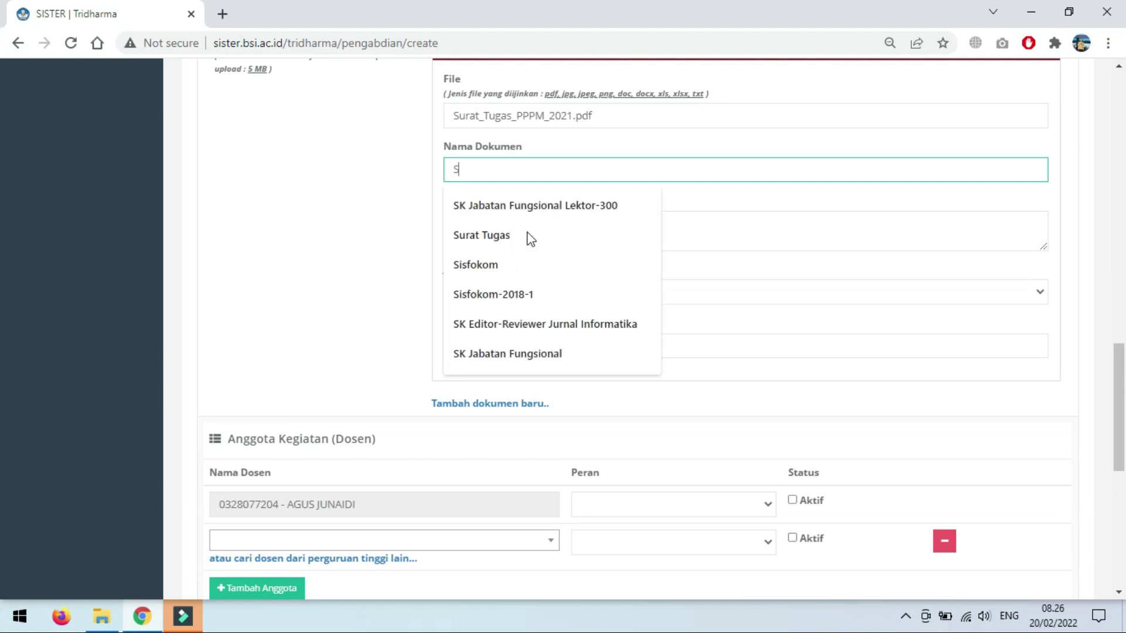
type("T-PM")
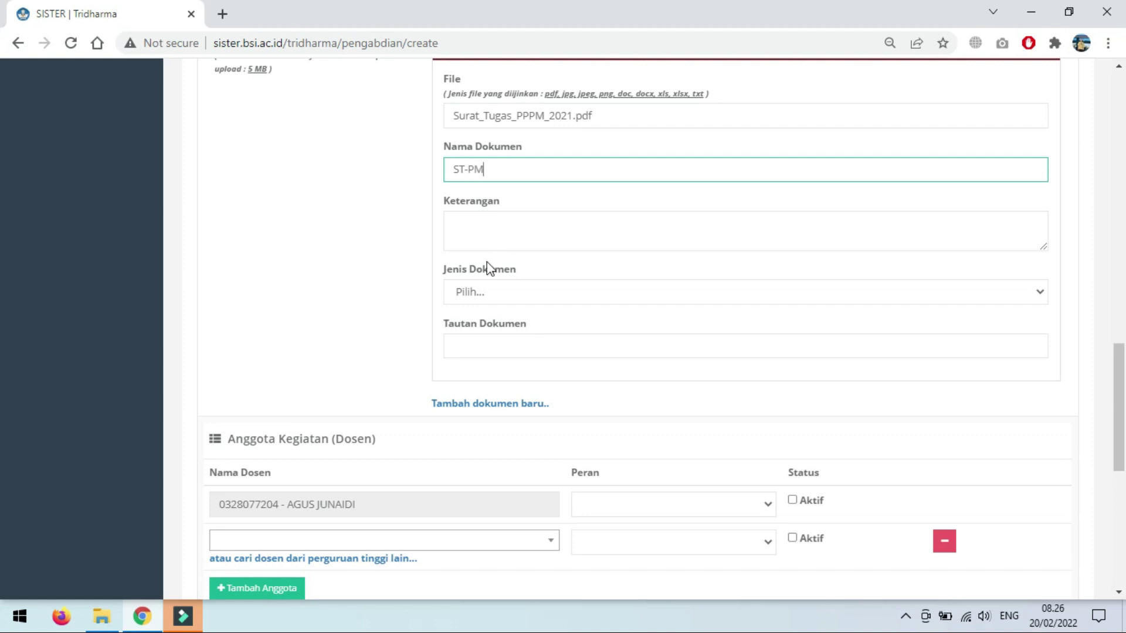
left_click(474, 294)
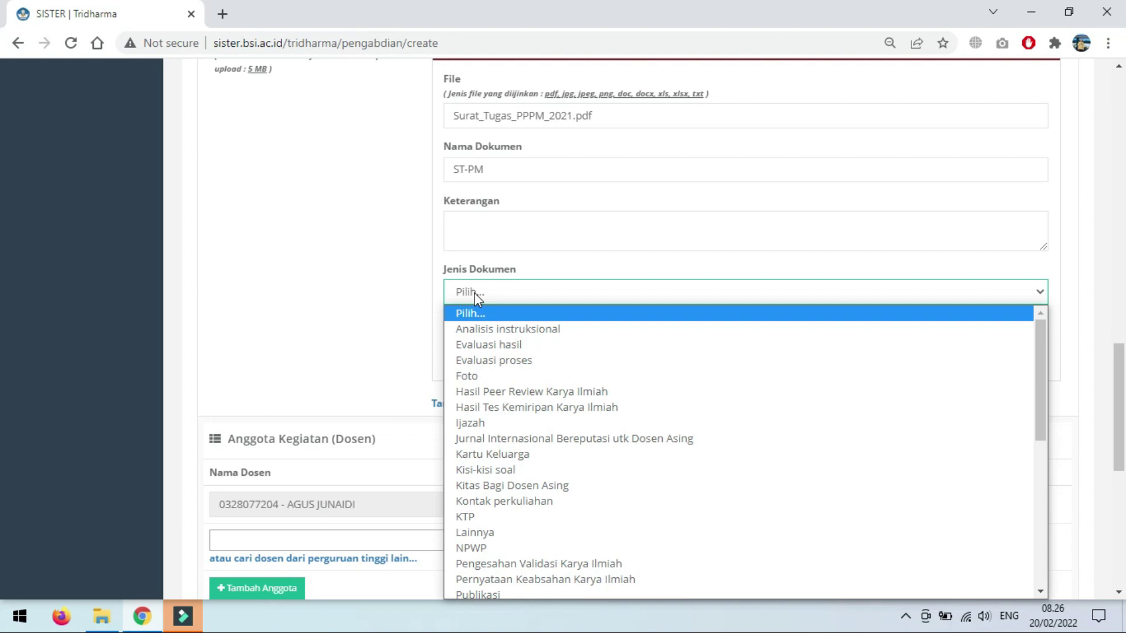
key("p")
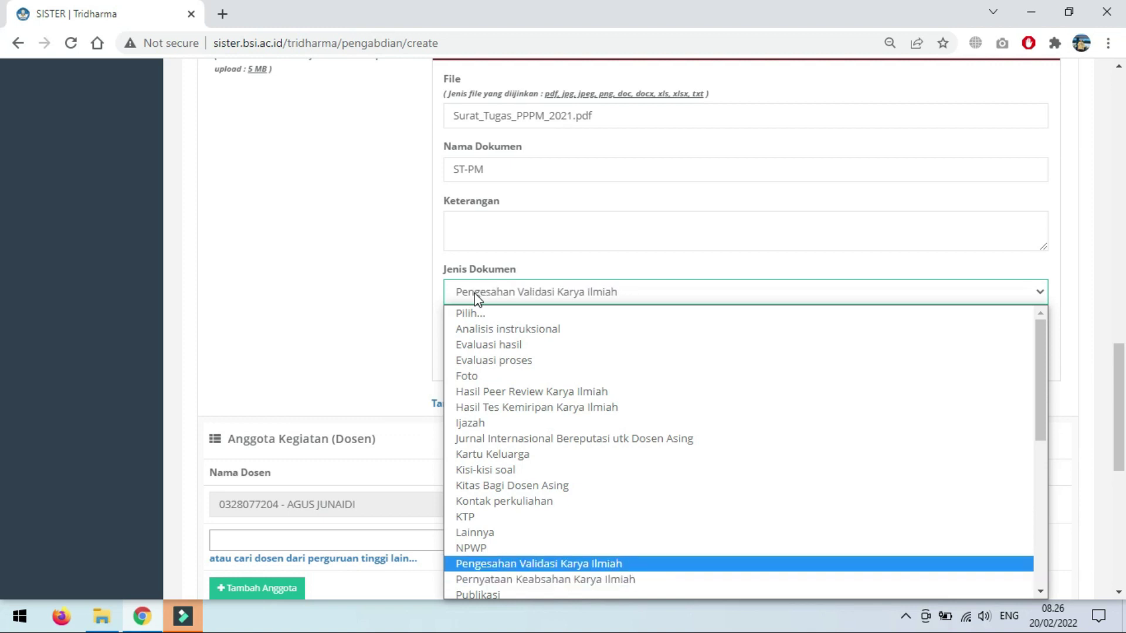
scroll(563, 398, "down", 6)
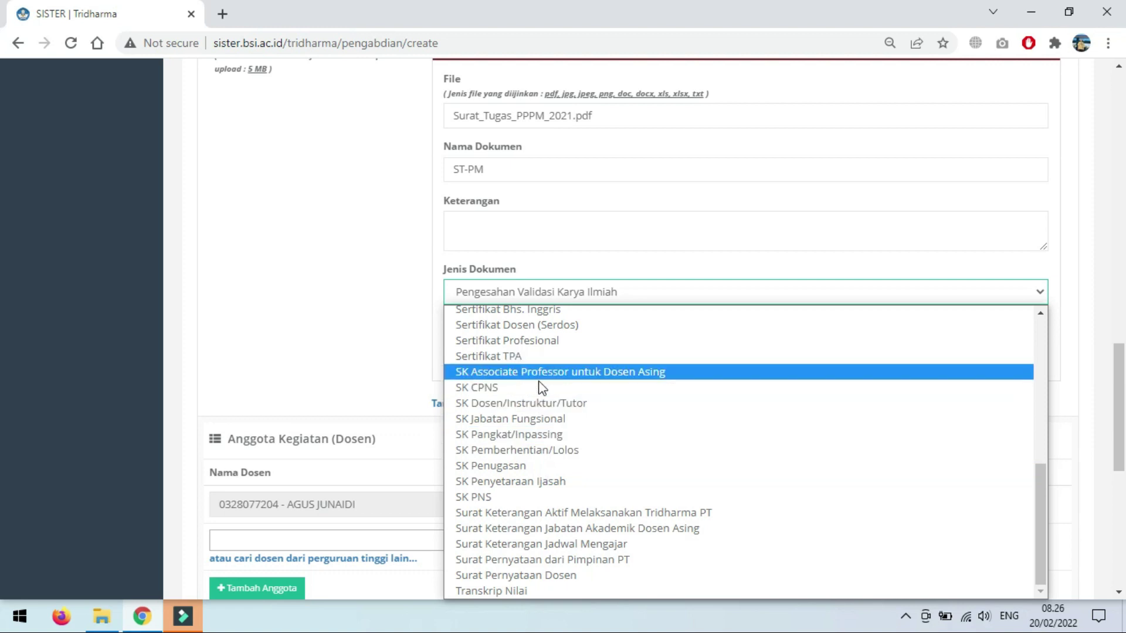
left_click(542, 466)
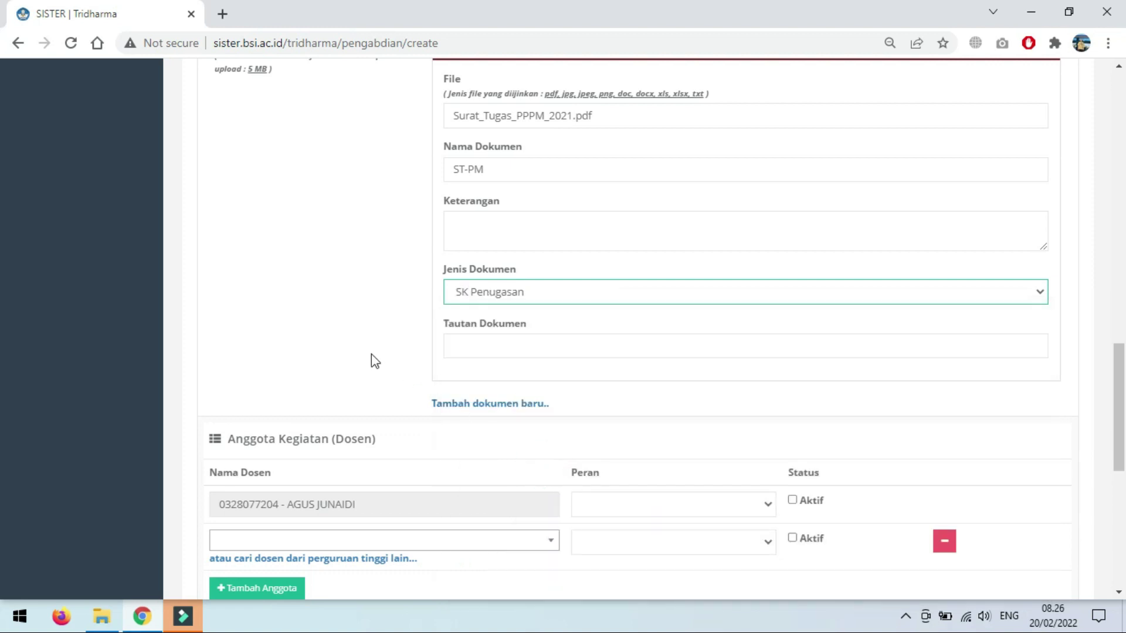
scroll(371, 355, "down", 3)
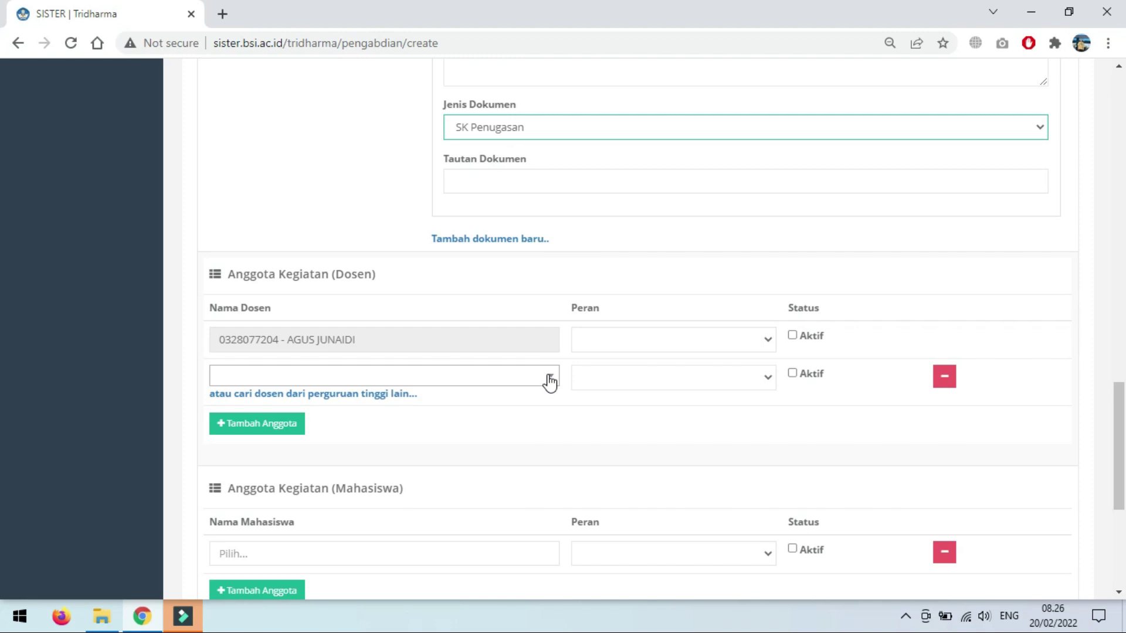
Step: Set the first lecturer's role to Ketua with status Aktif
left_click(657, 343)
left_click(642, 377)
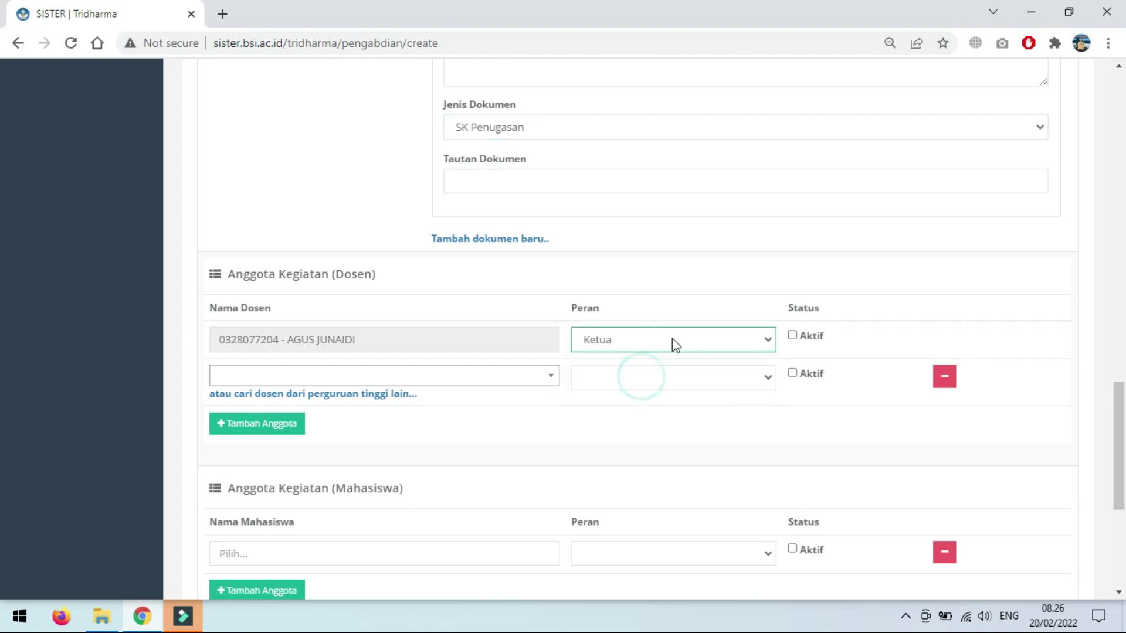
left_click(793, 336)
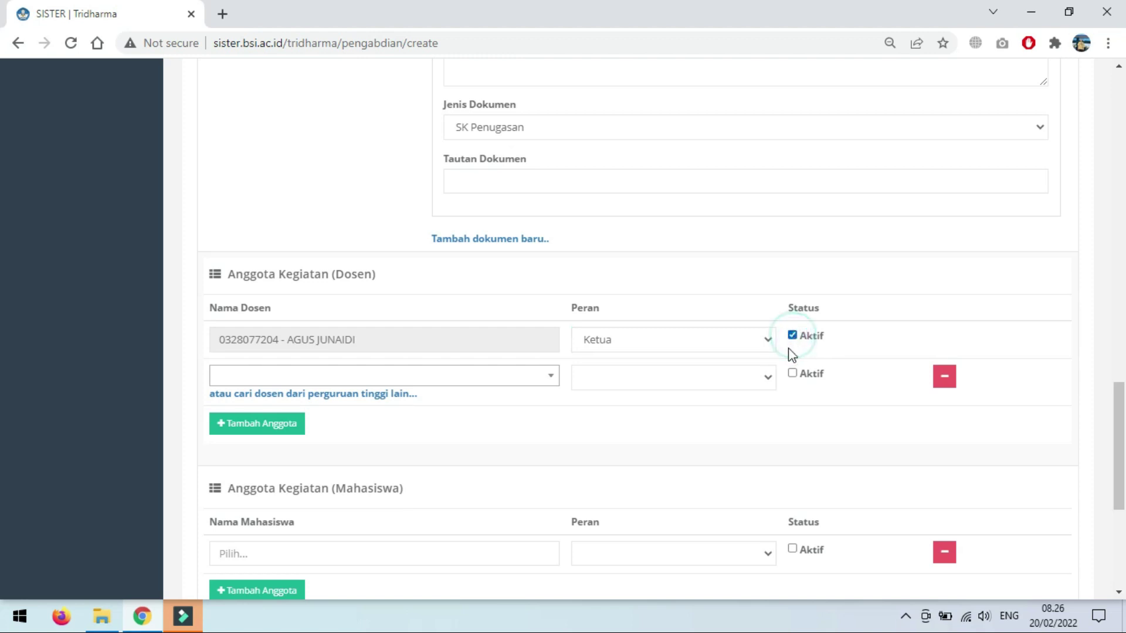
Step: Add a second lecturer found by name search as Anggota with status Aktif
left_click(463, 377)
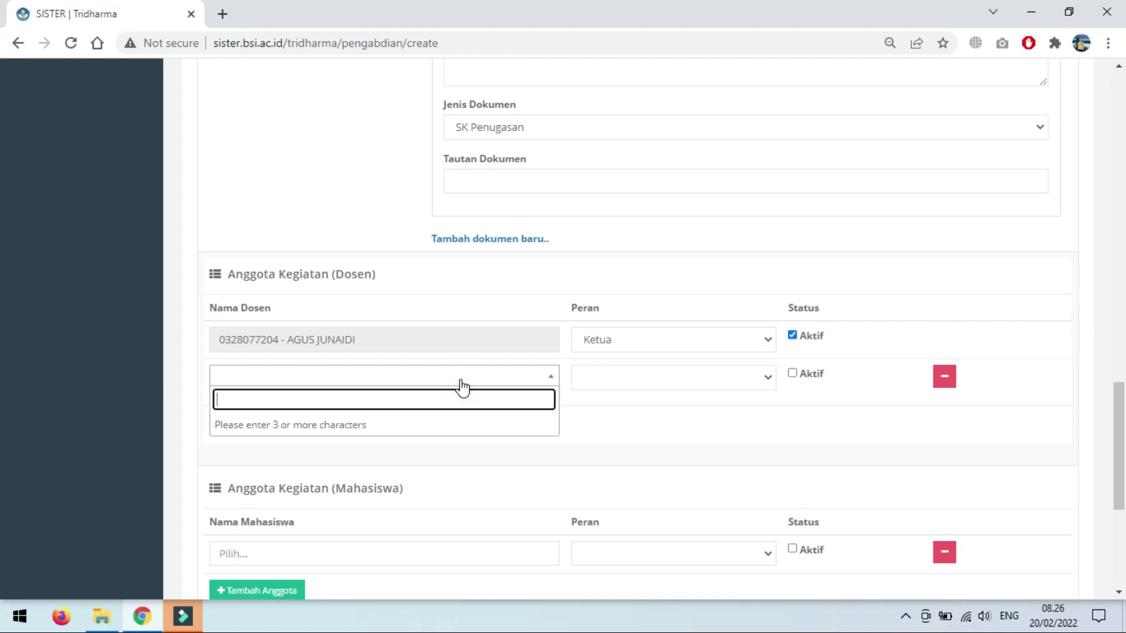
type("rachmat")
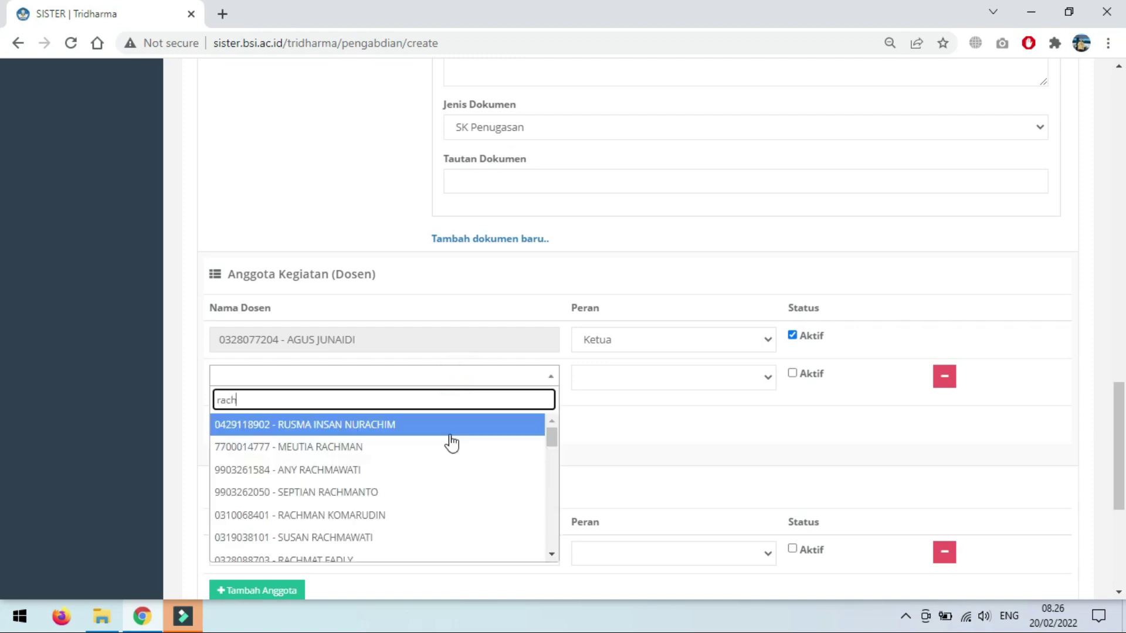
key("BackSpace")
key("BackSpace")
key("BackSpace")
key("BackSpace")
key("BackSpace")
key("BackSpace")
key("BackSpace")
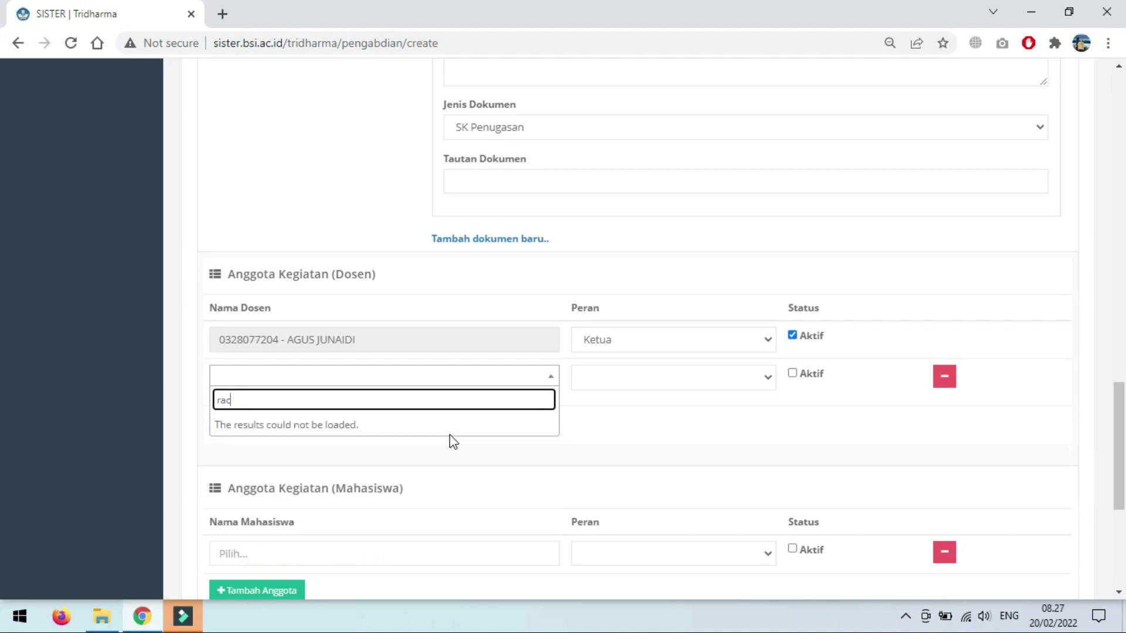
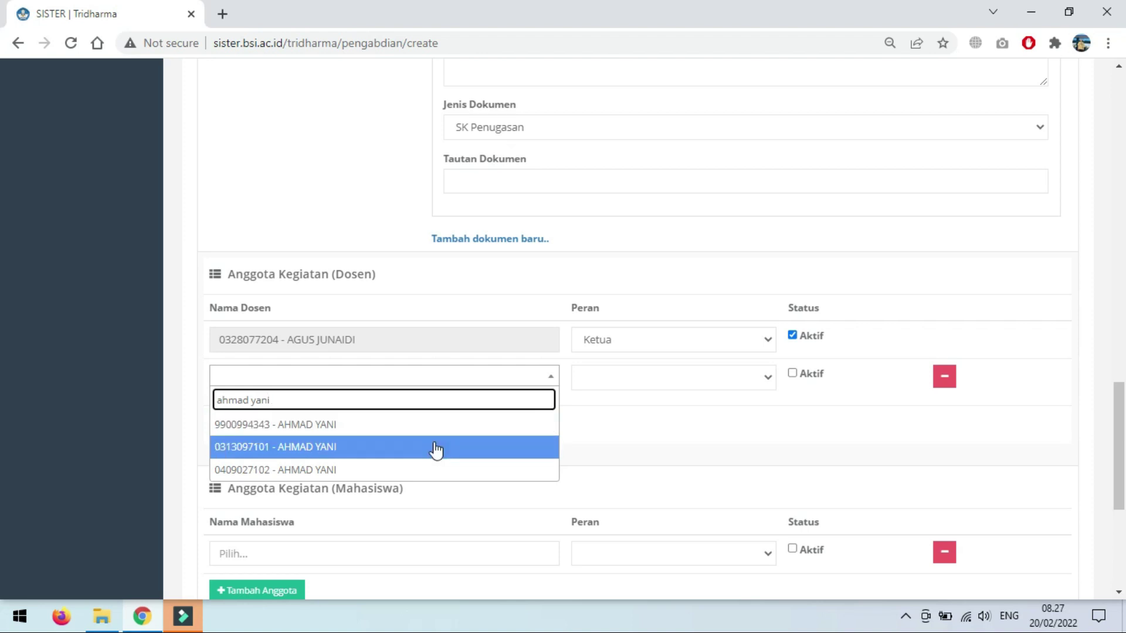
left_click(432, 471)
left_click(629, 387)
left_click(624, 427)
left_click(793, 374)
scroll(467, 440, "down", 1)
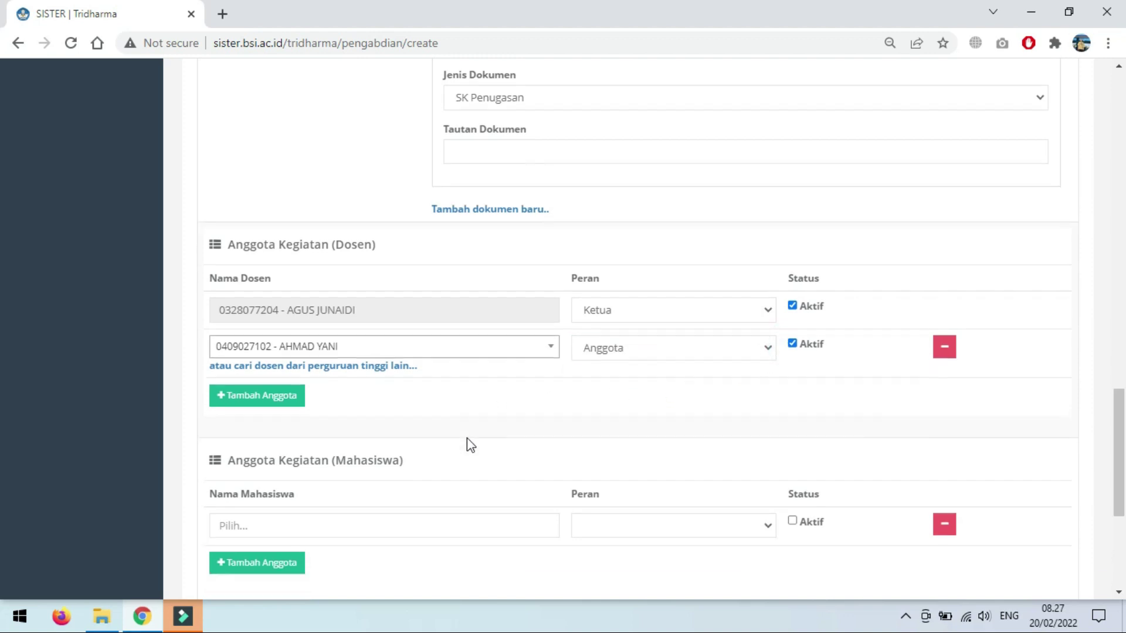
scroll(467, 439, "down", 2)
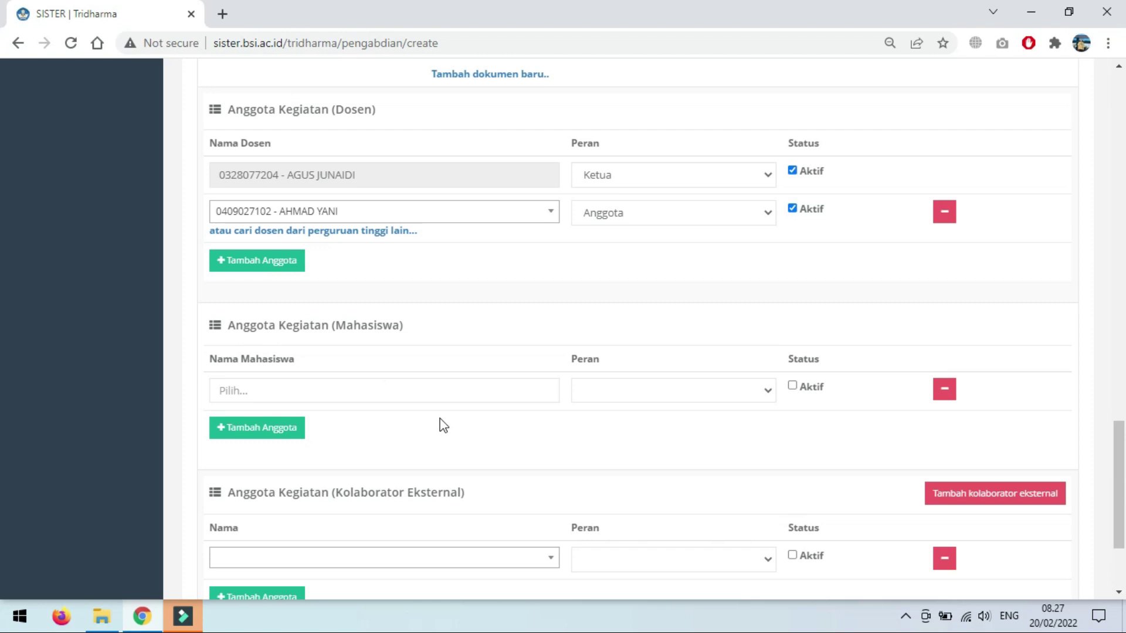
scroll(504, 427, "up", 10)
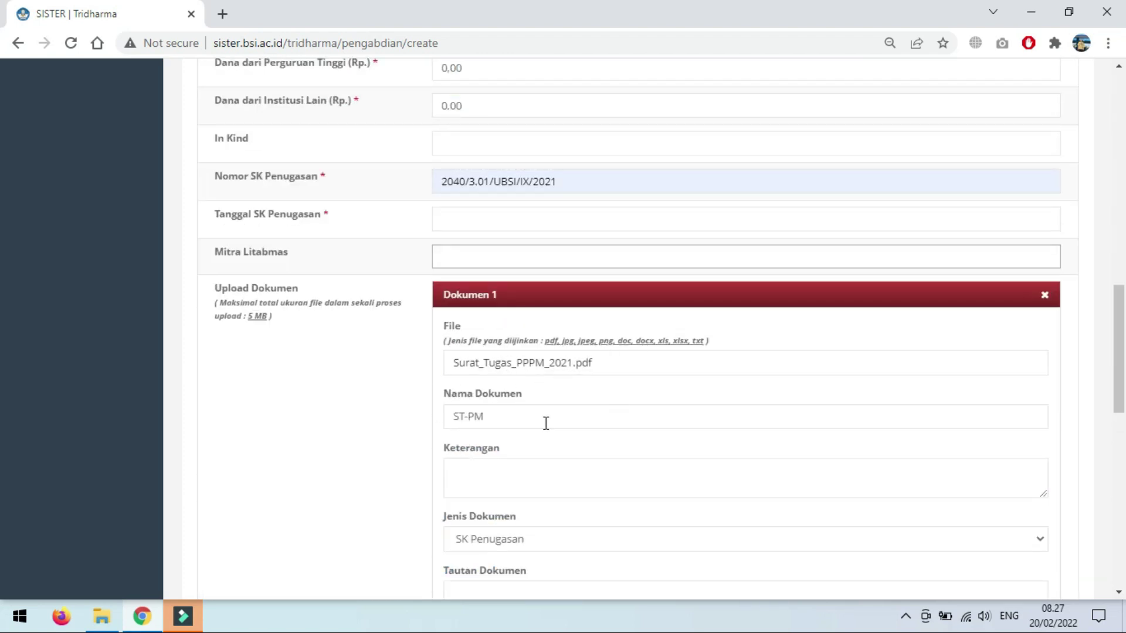
Step: Replace the Dokumen 1 file with 4-Laporan PM PBB.pdf
left_click(513, 370)
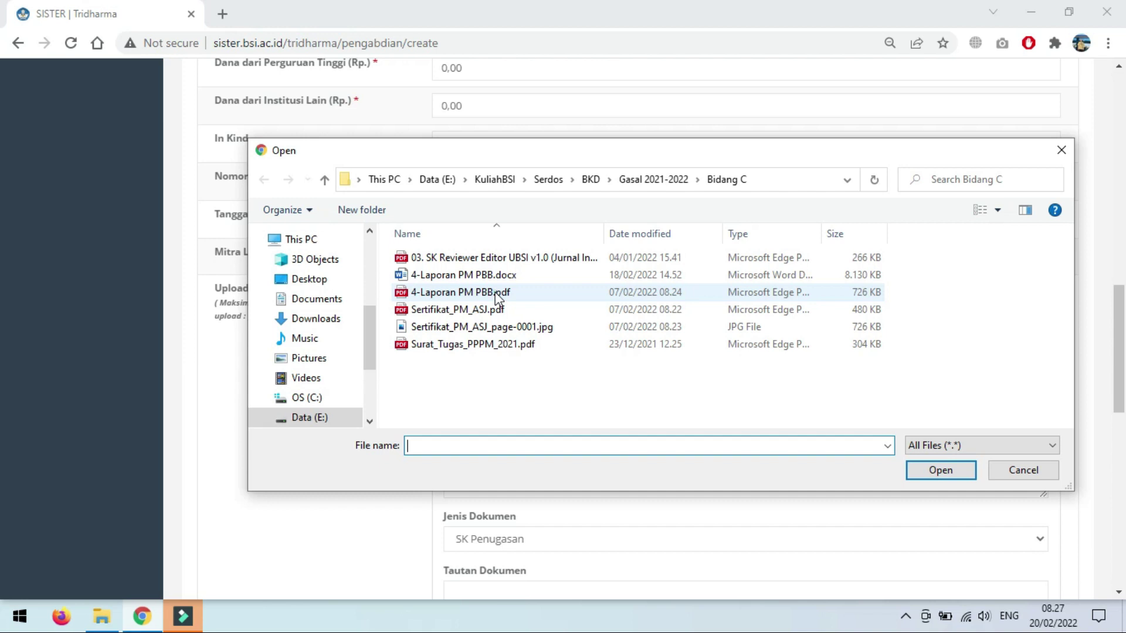
left_click(496, 295)
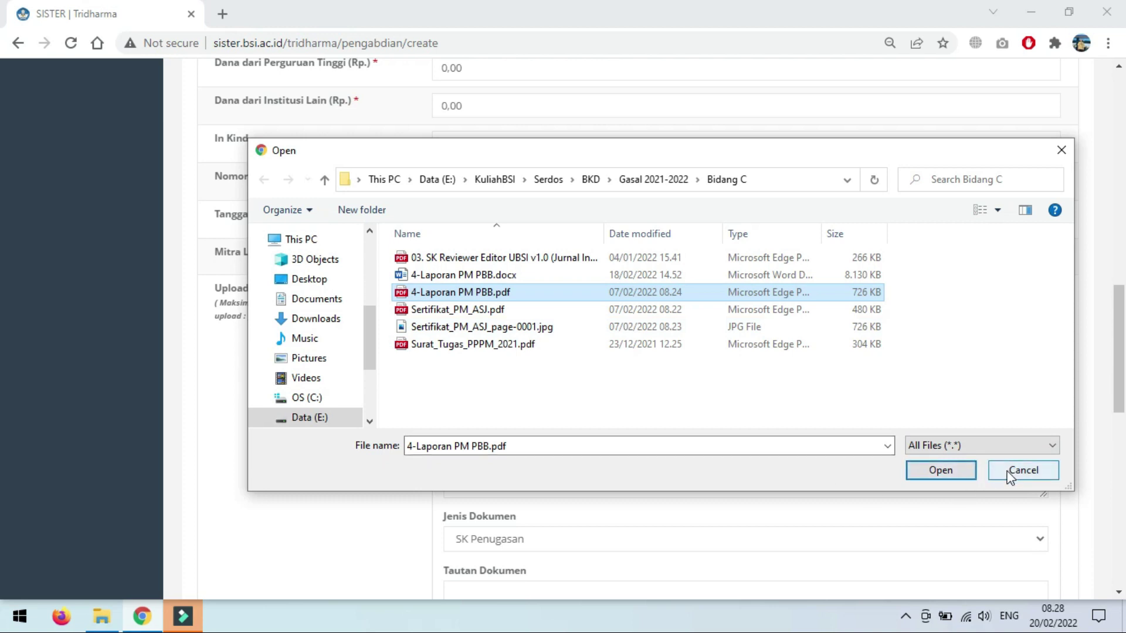
left_click(941, 477)
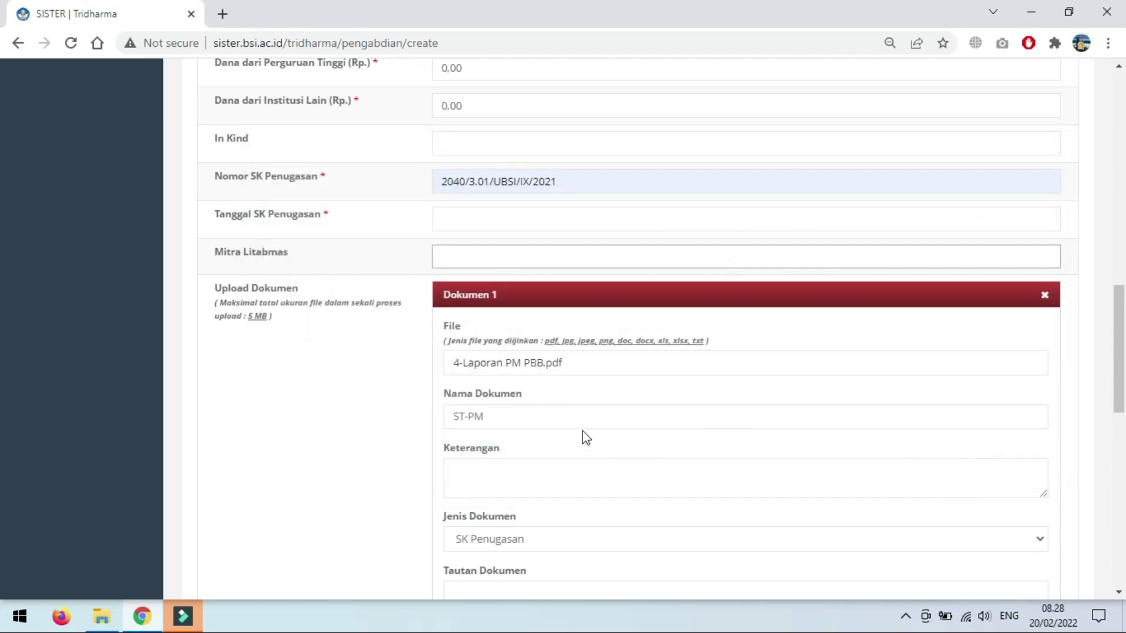
Step: Switch Dokumen 1's Jenis Dokumen from SK Penugasan to Lainnya, then review the form
left_click(511, 408)
scroll(445, 475, "down", 4)
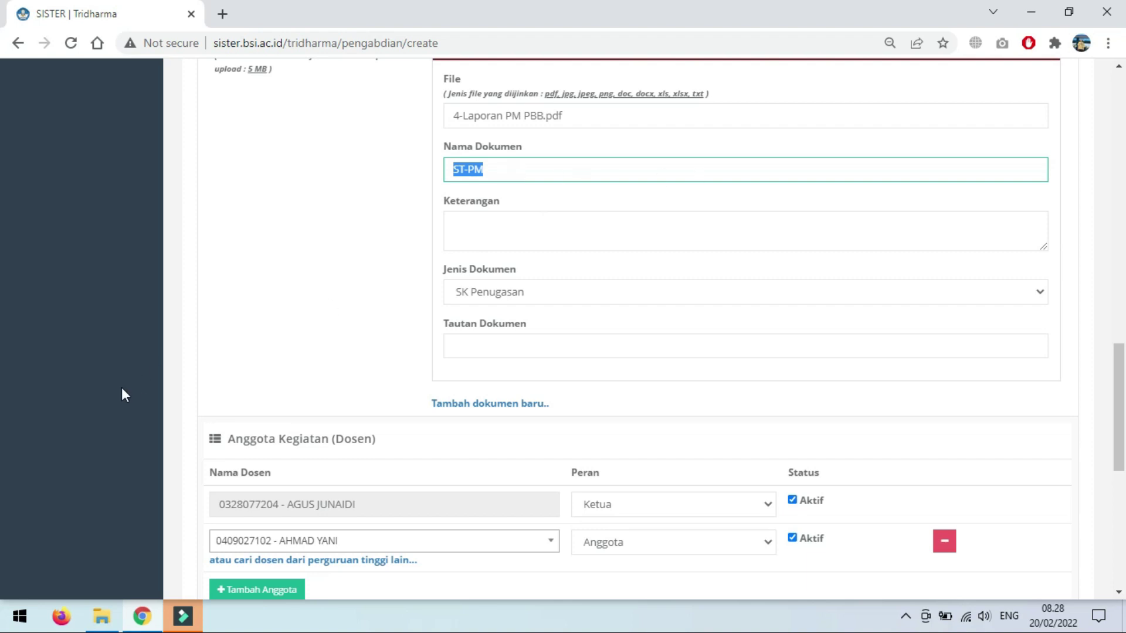
left_click(528, 301)
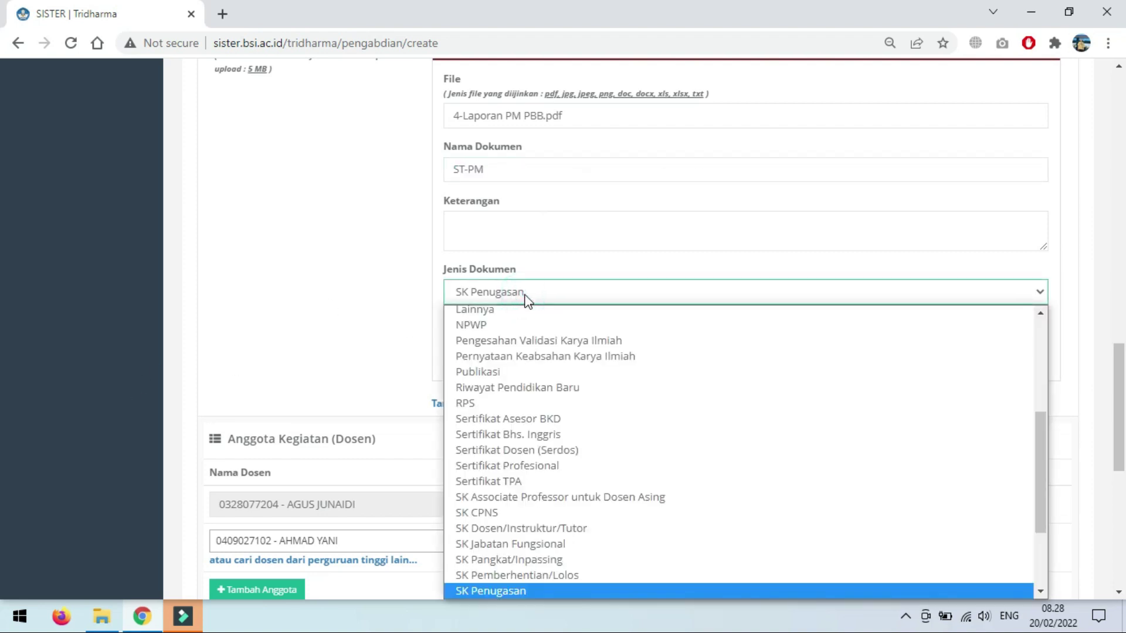
key("l")
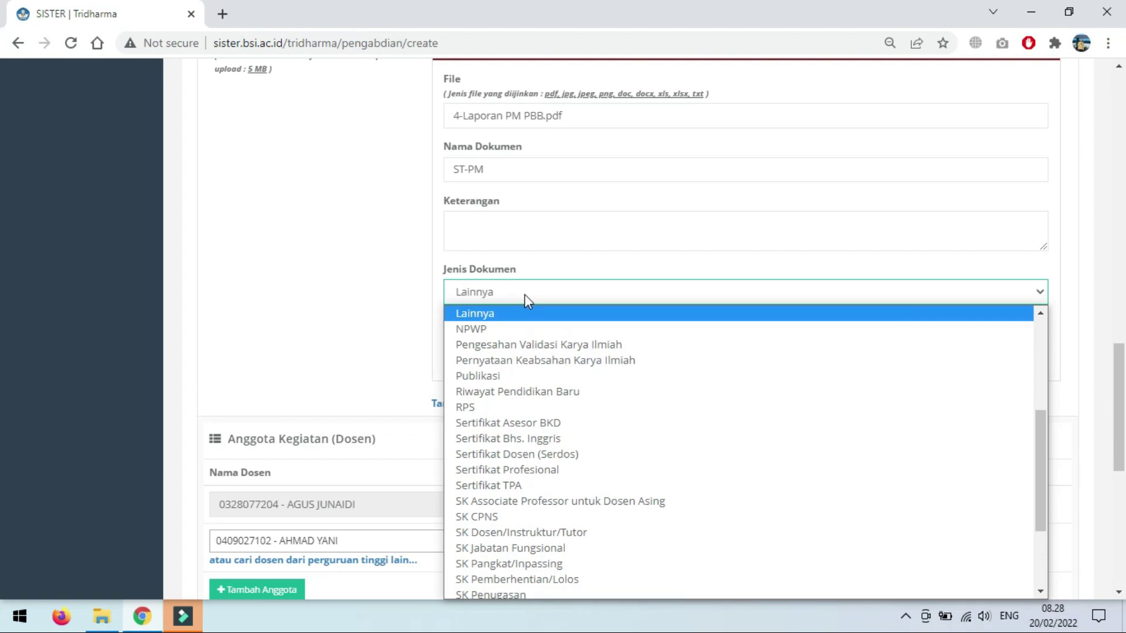
key("Return")
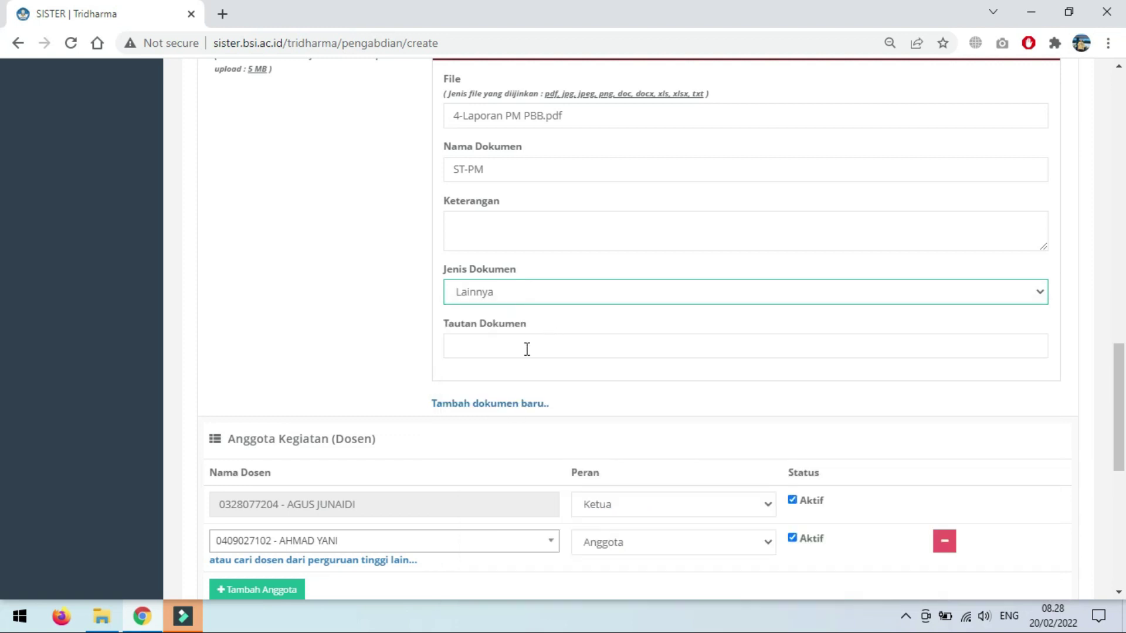
scroll(526, 349, "down", 1)
scroll(522, 362, "down", 5)
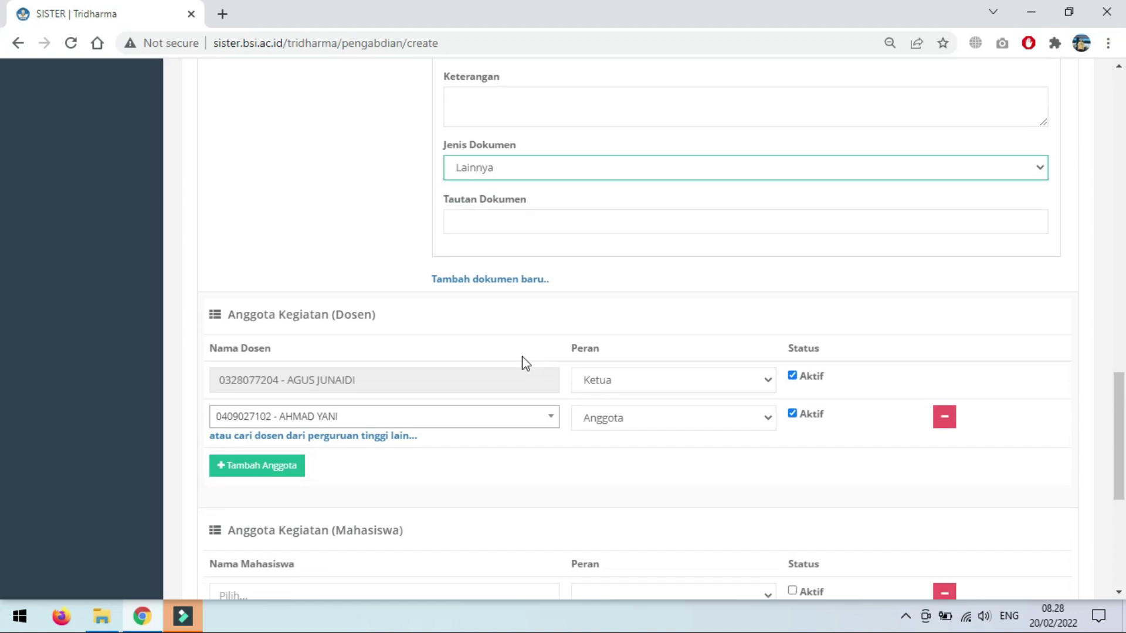
scroll(528, 351, "down", 1)
scroll(557, 281, "up", 6)
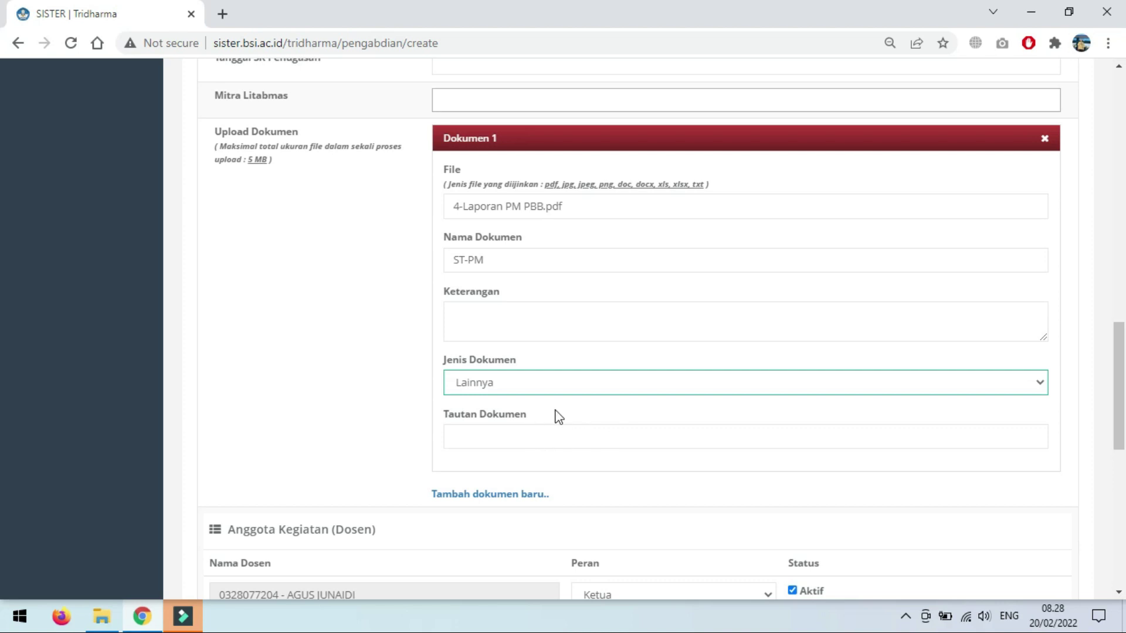
scroll(531, 411, "down", 10)
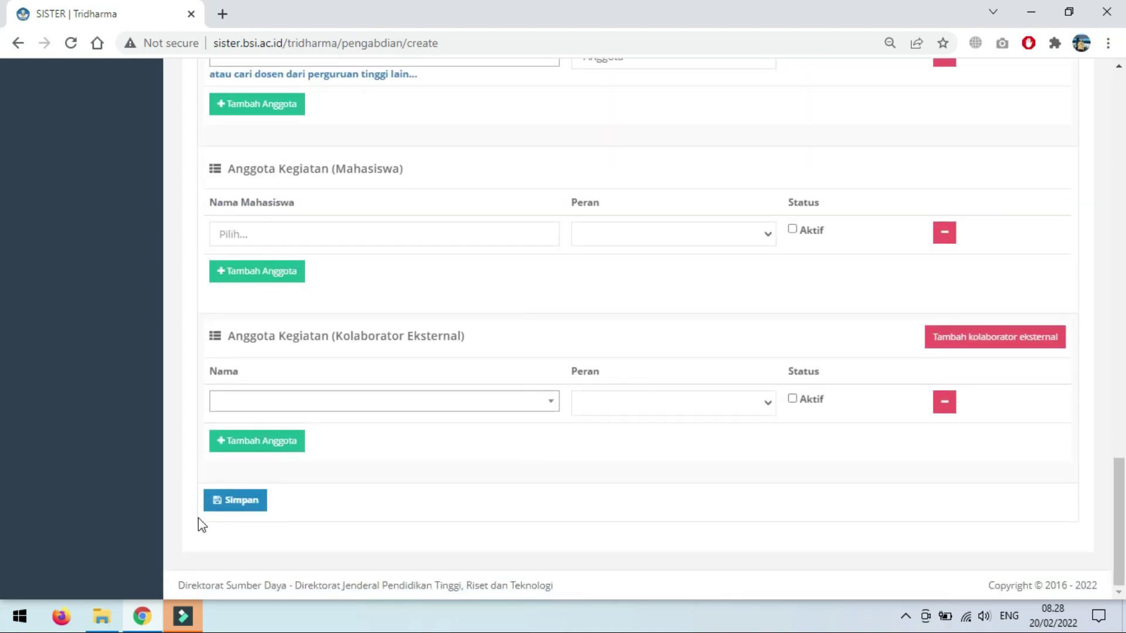
scroll(455, 447, "up", 15)
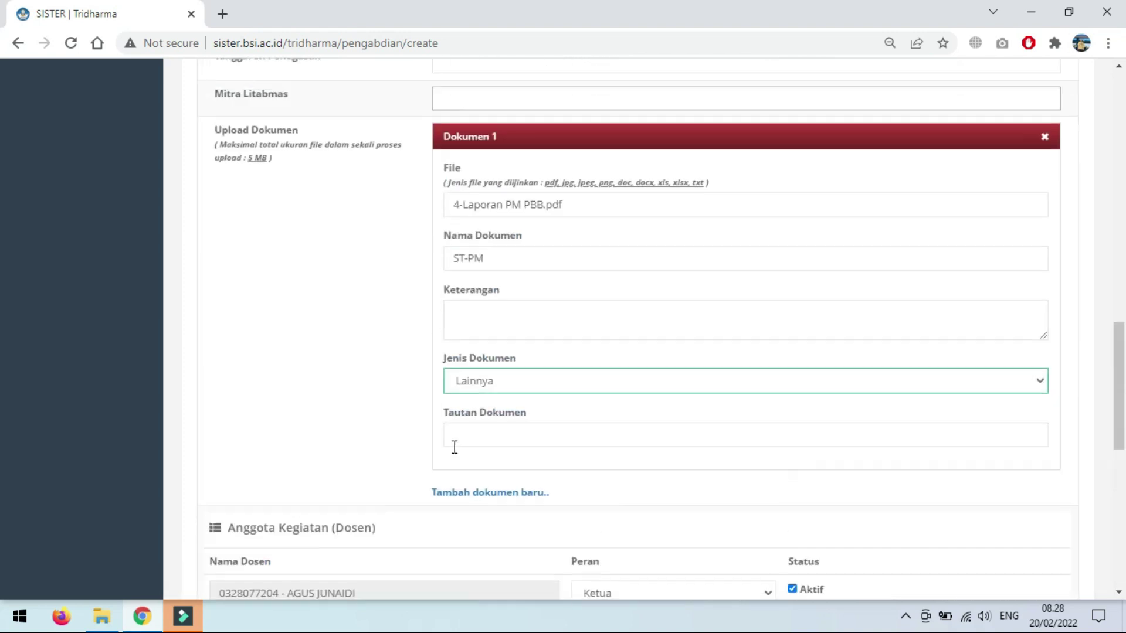
scroll(464, 432, "up", 5)
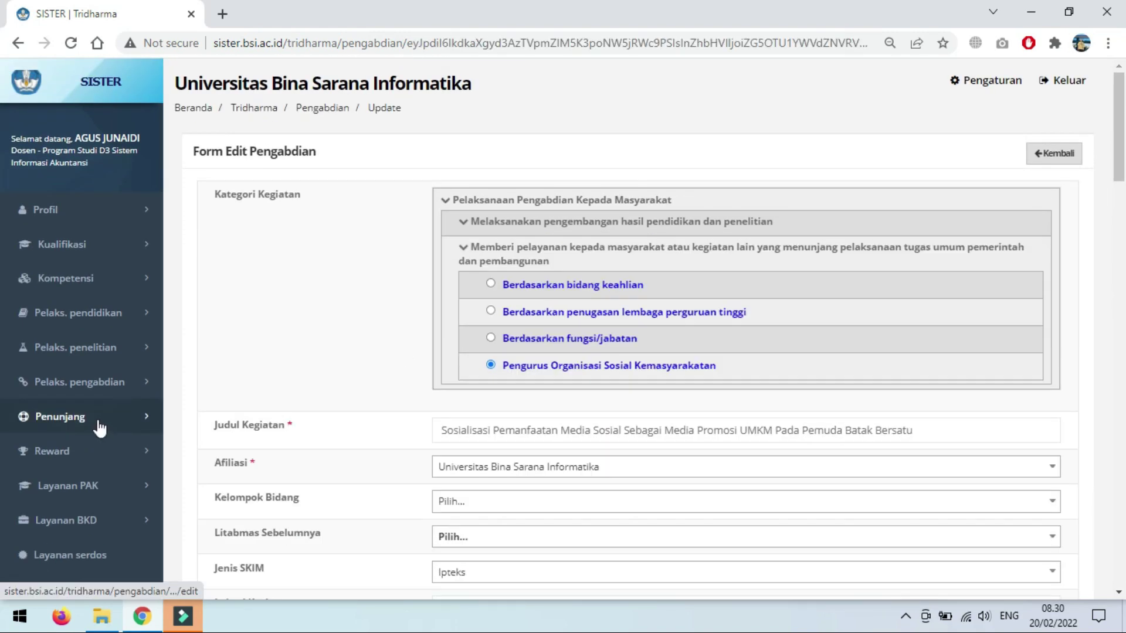
Step: Go to Pelaks. pengabdian > Pengelola jurnal and start a new record with Tambah
left_click(96, 384)
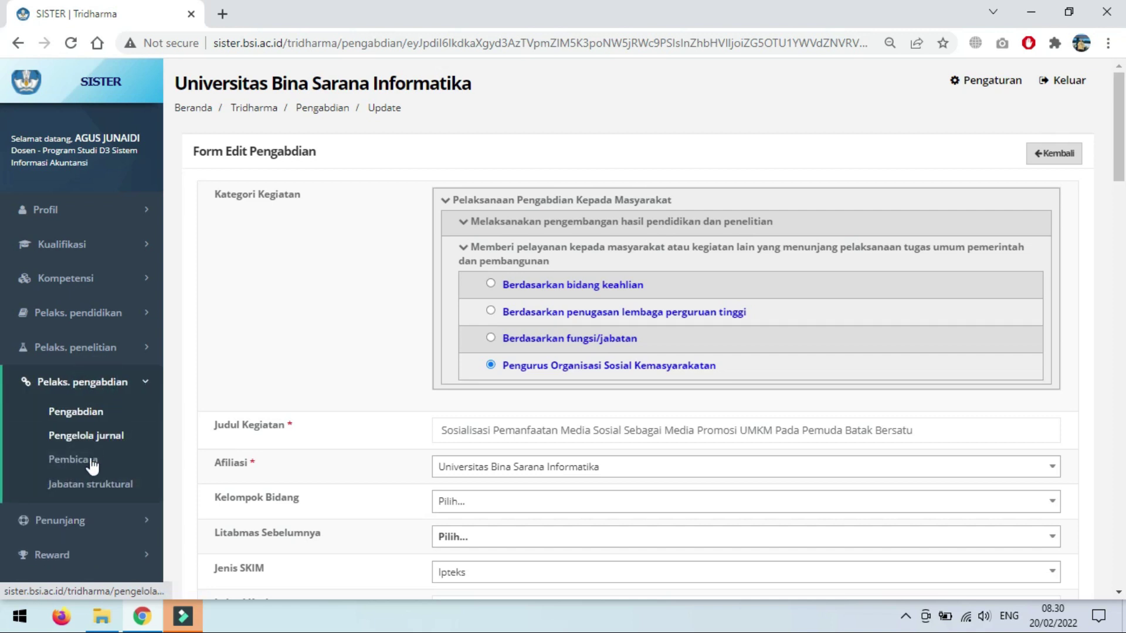
left_click(93, 439)
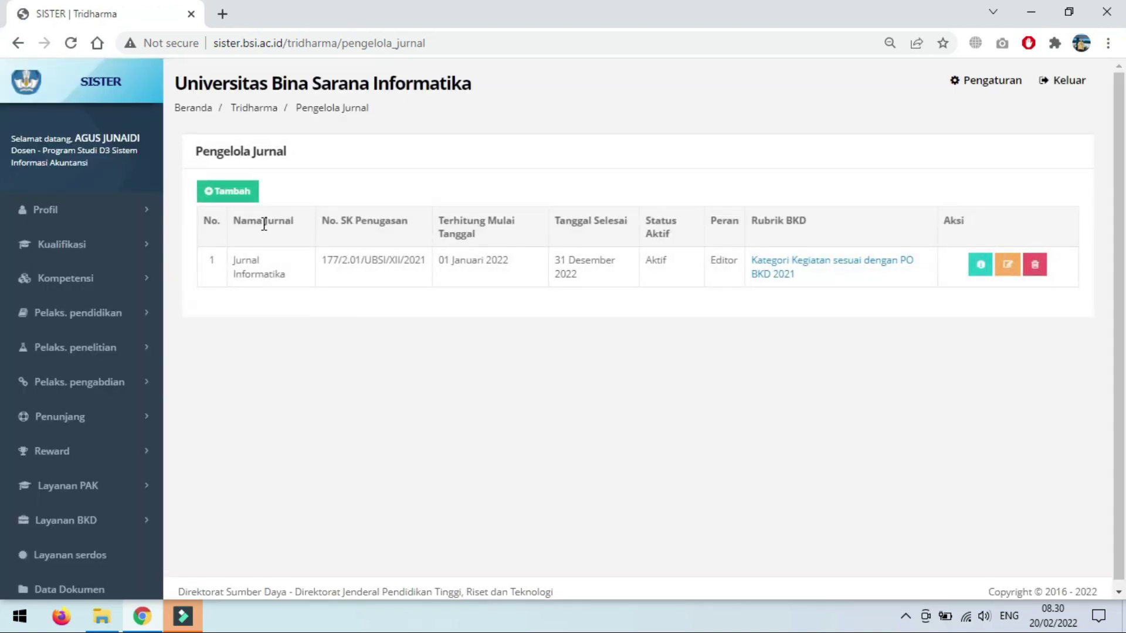
left_click(251, 194)
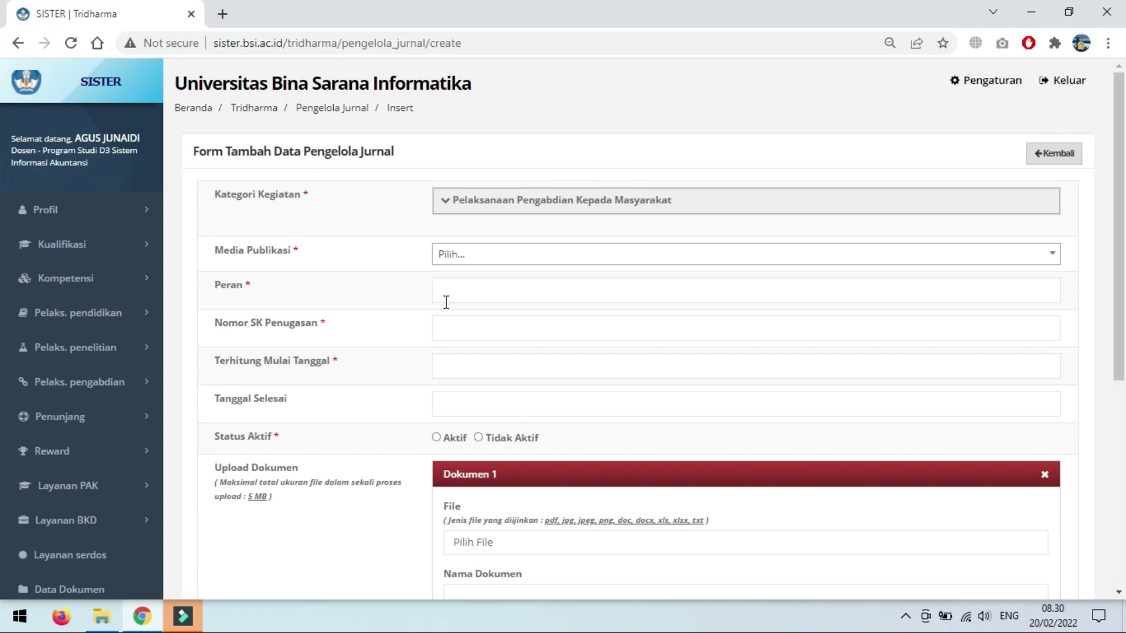
Step: Search 'widya cipta' and choose Widya Cipta : Jurnal Sekretari dan Manajemen as Media Publikasi
left_click(472, 258)
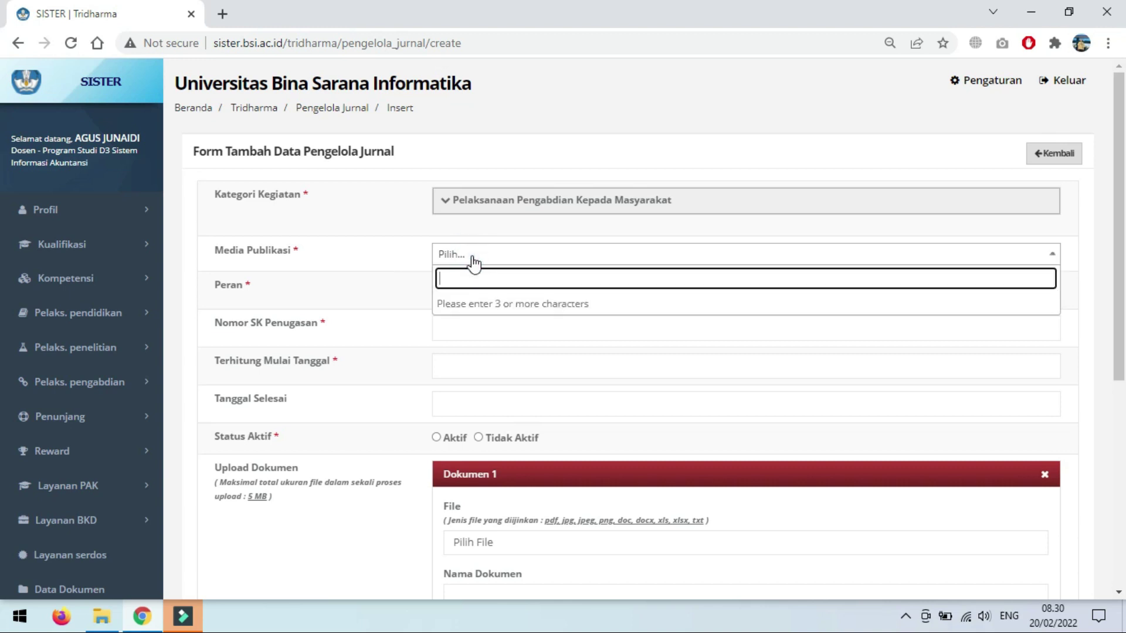
type("widya cipta")
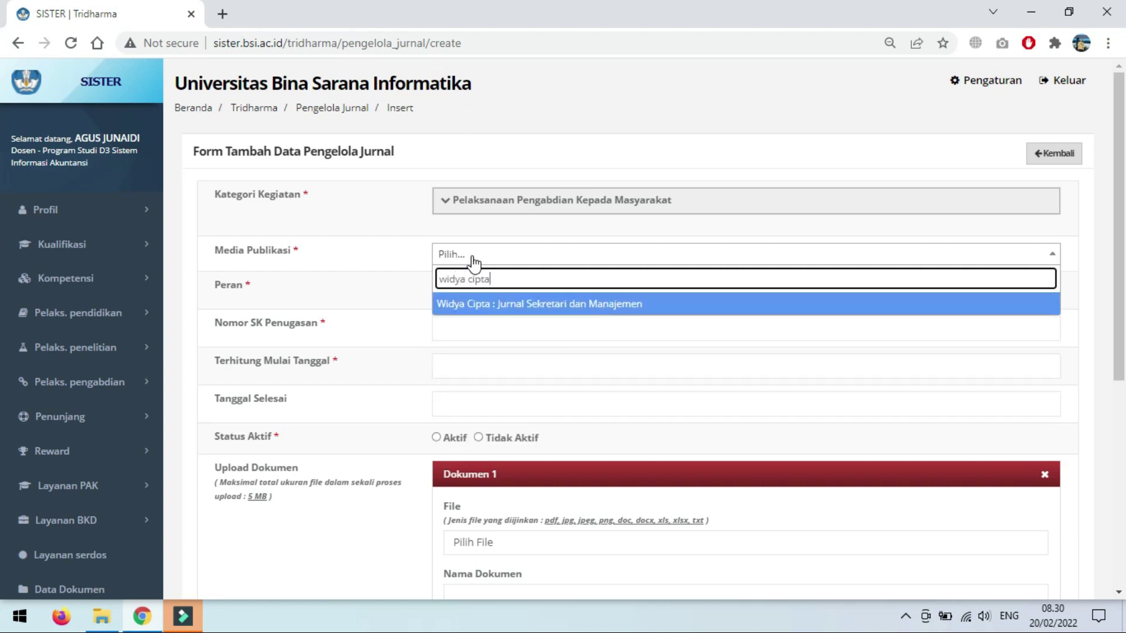
left_click(522, 308)
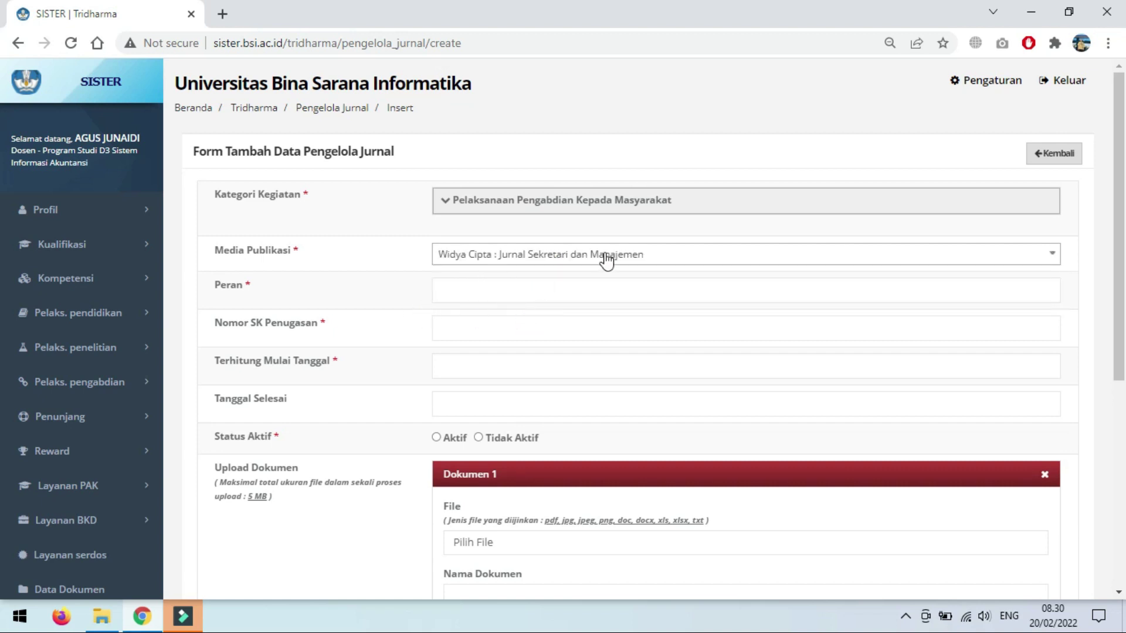
Step: Step through the Peran, Nomor SK, start date and end date fields, leaving them unchanged
left_click(466, 292)
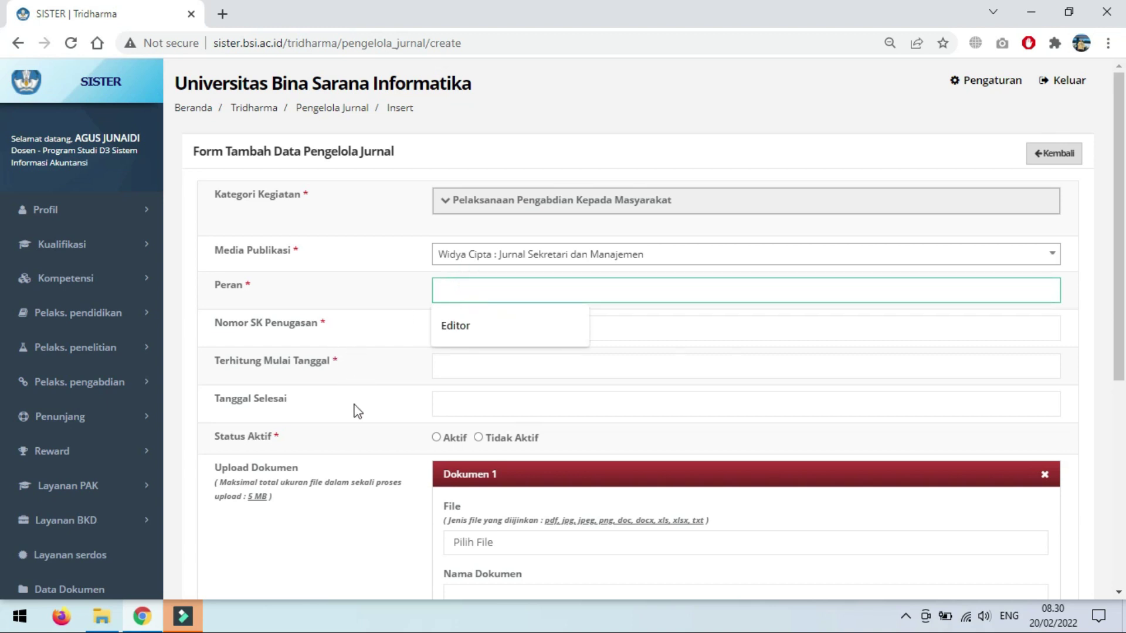
left_click(483, 334)
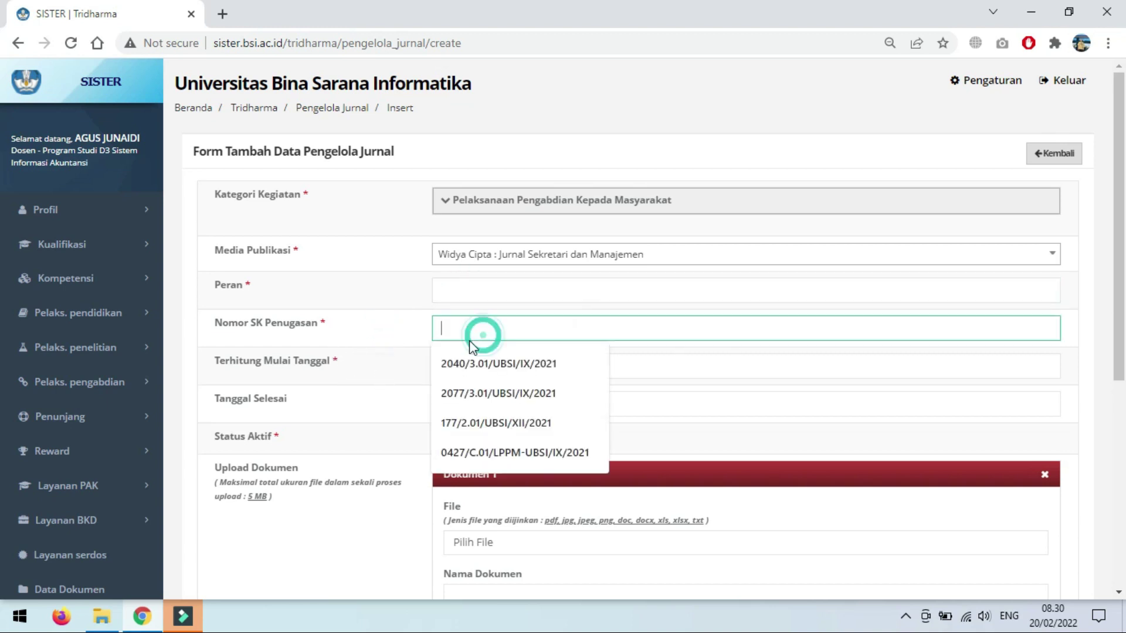
left_click(372, 369)
left_click(477, 366)
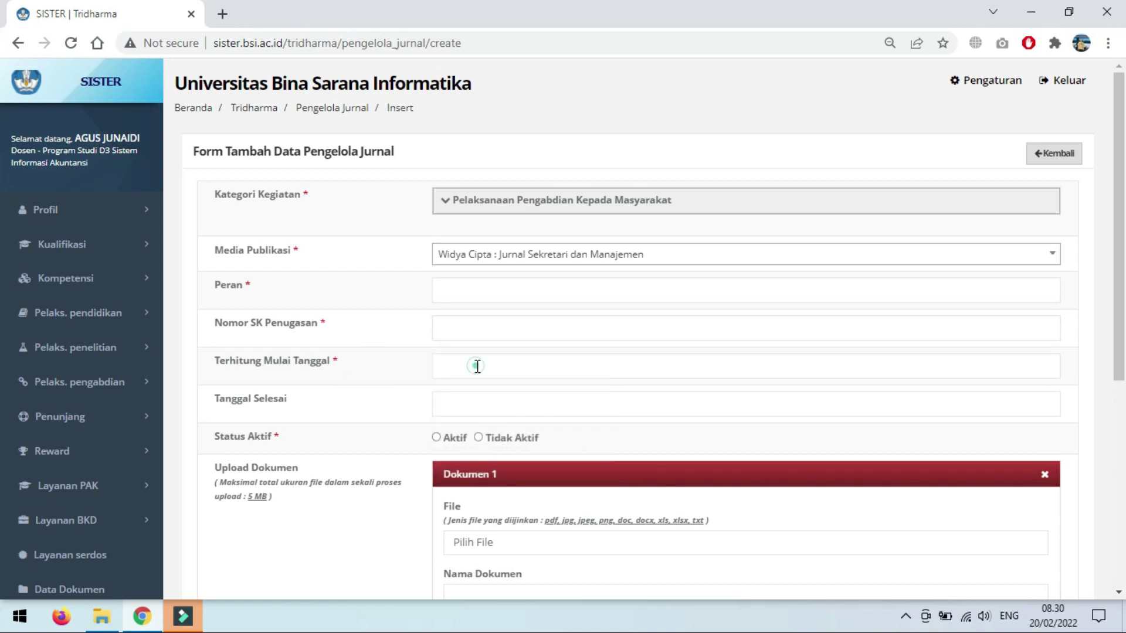
left_click(360, 411)
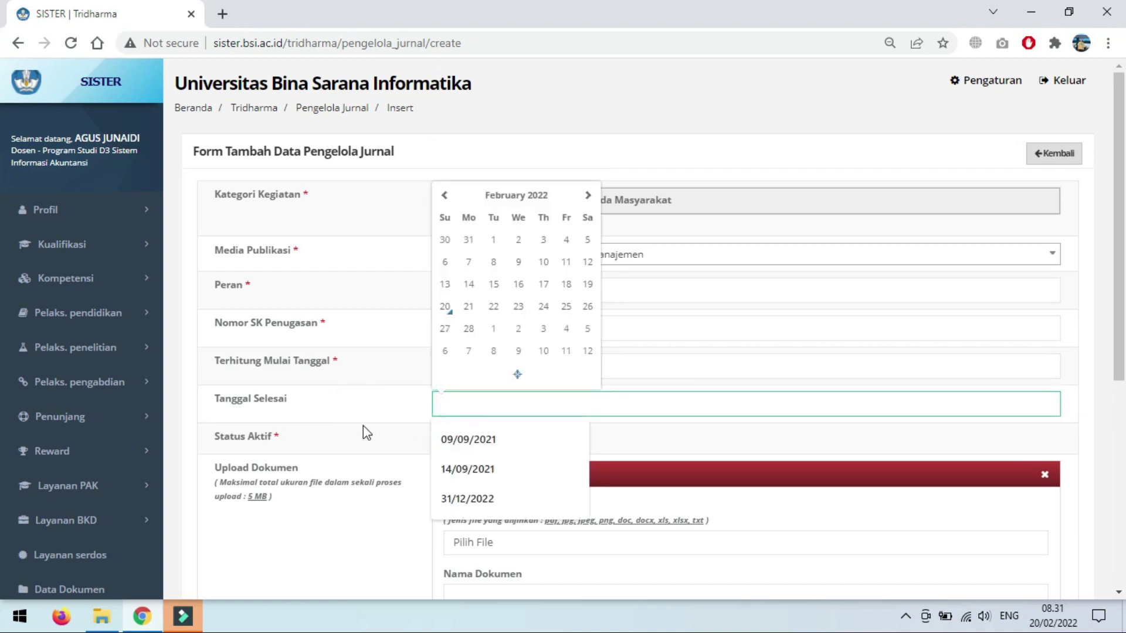
left_click(352, 449)
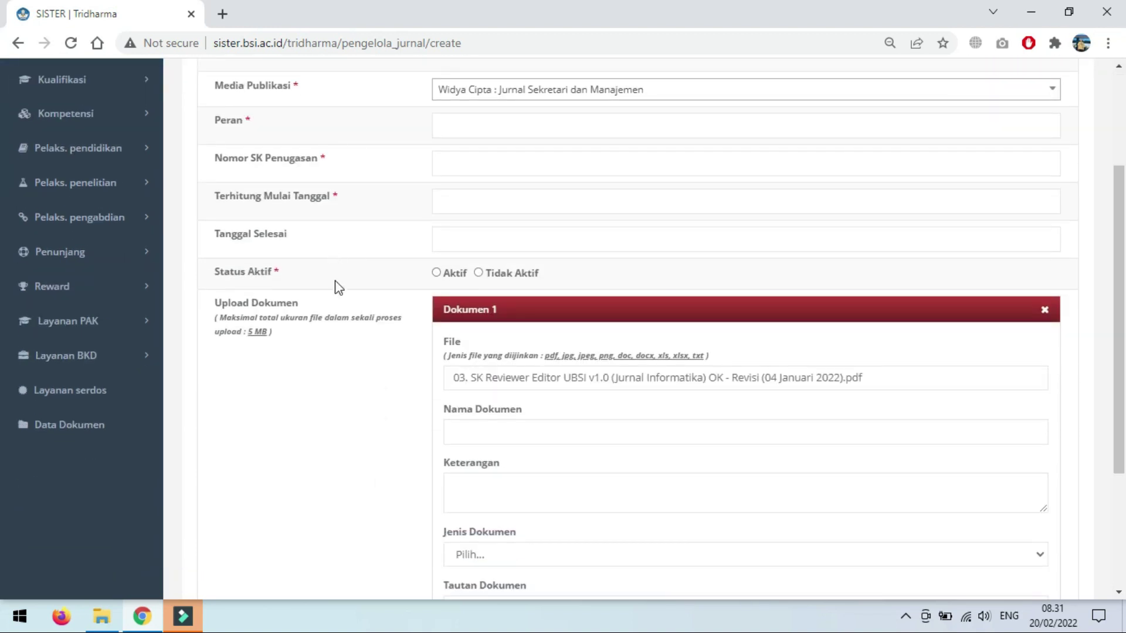
Step: Attach the 03. SK Reviewer Editor PDF as Dokumen 1's file
left_click(486, 380)
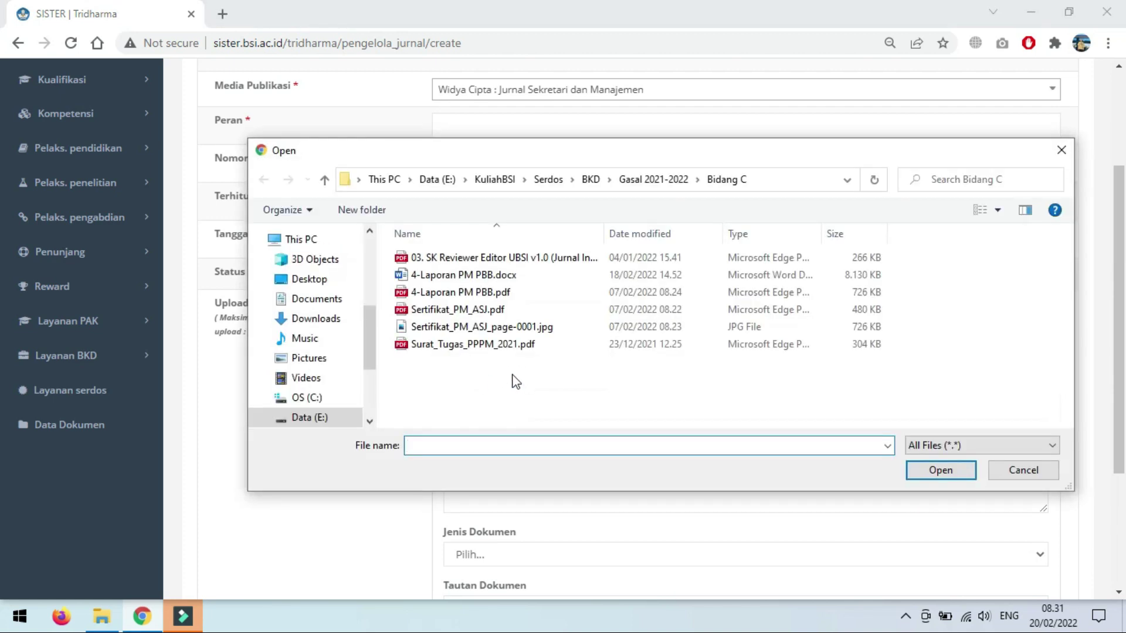
left_click(490, 259)
left_click(939, 470)
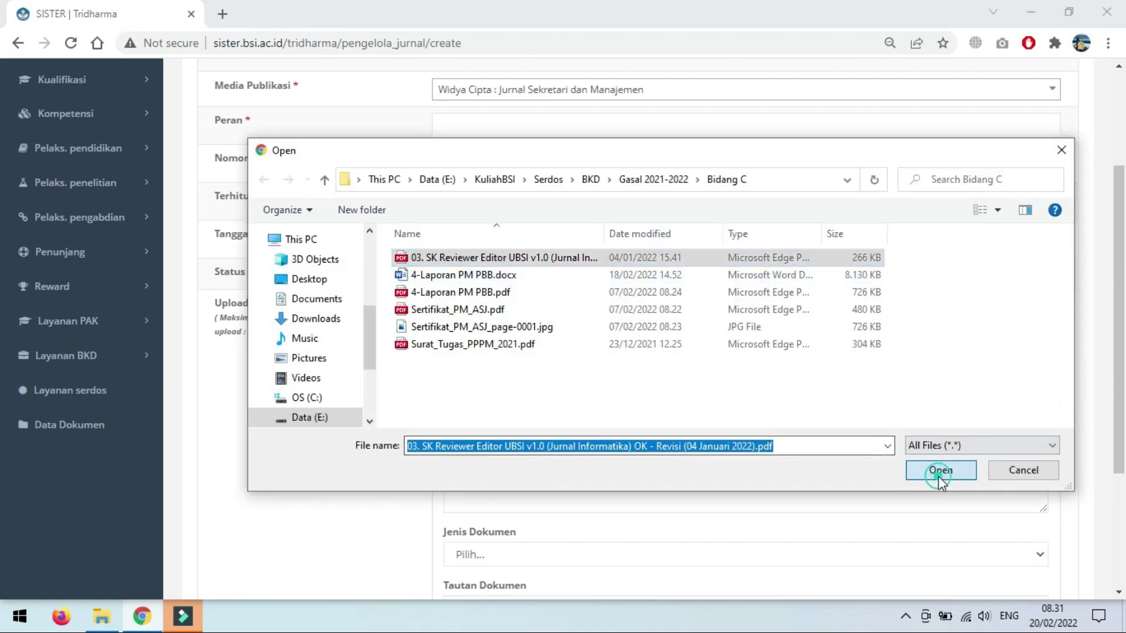
left_click(514, 431)
Step: Set Dokumen 1's Jenis Dokumen to SK Penugasan
scroll(314, 437, "down", 3)
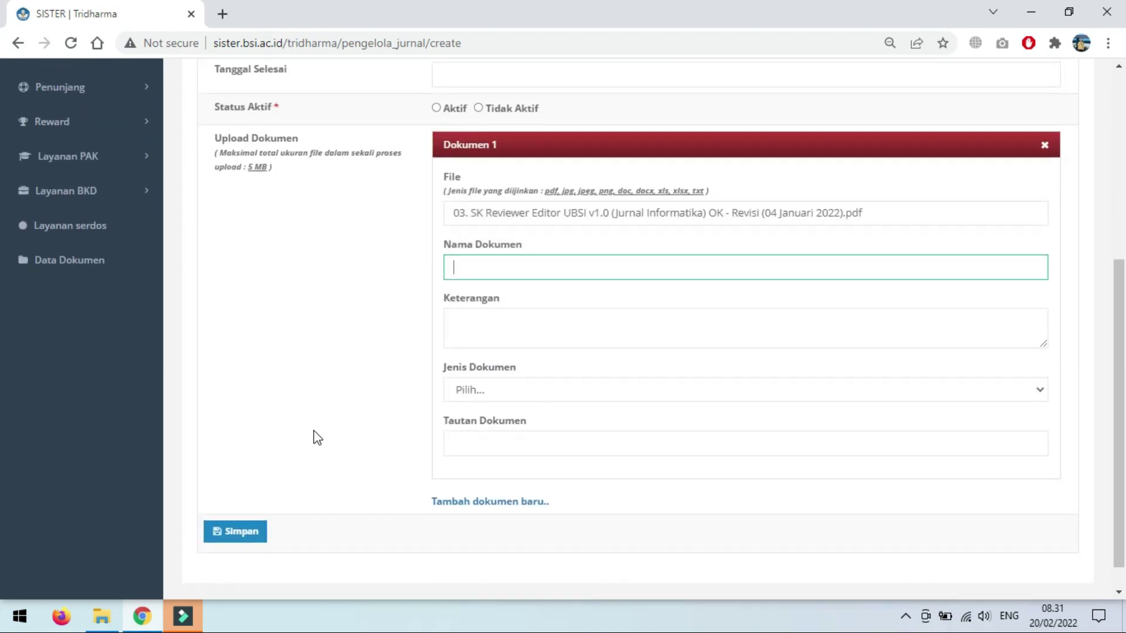
left_click(506, 404)
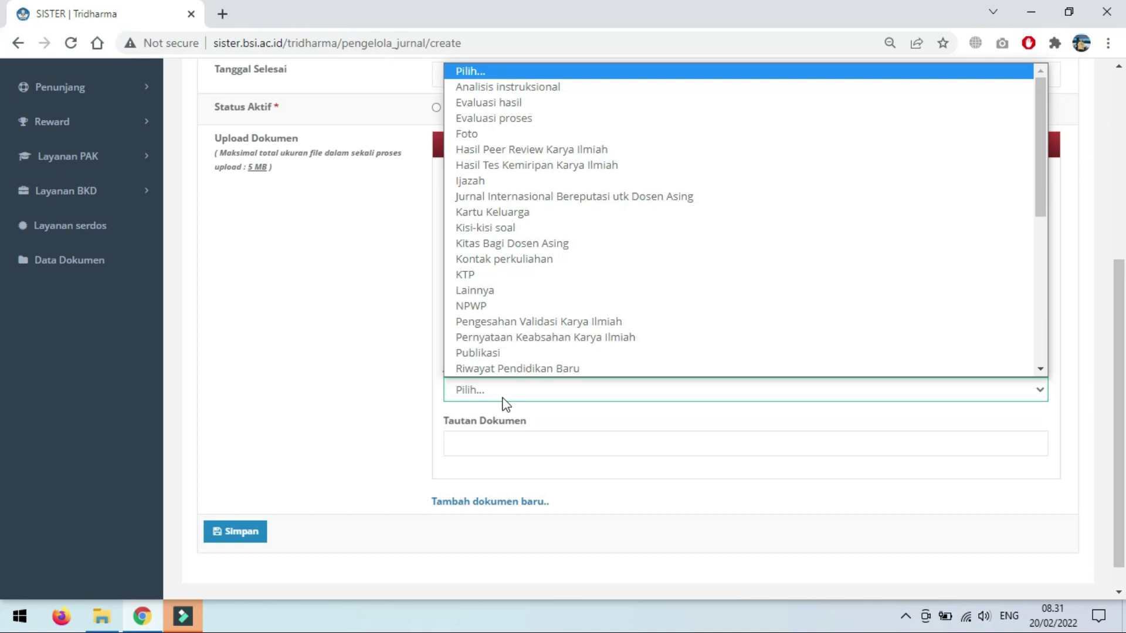
key("p")
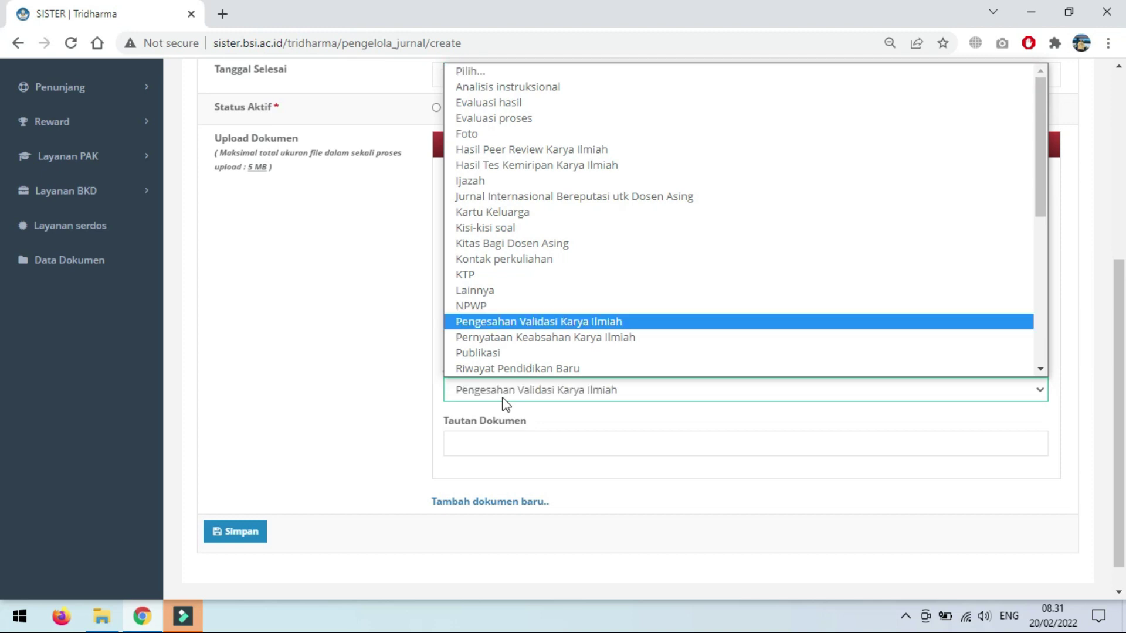
scroll(522, 269, "down", 5)
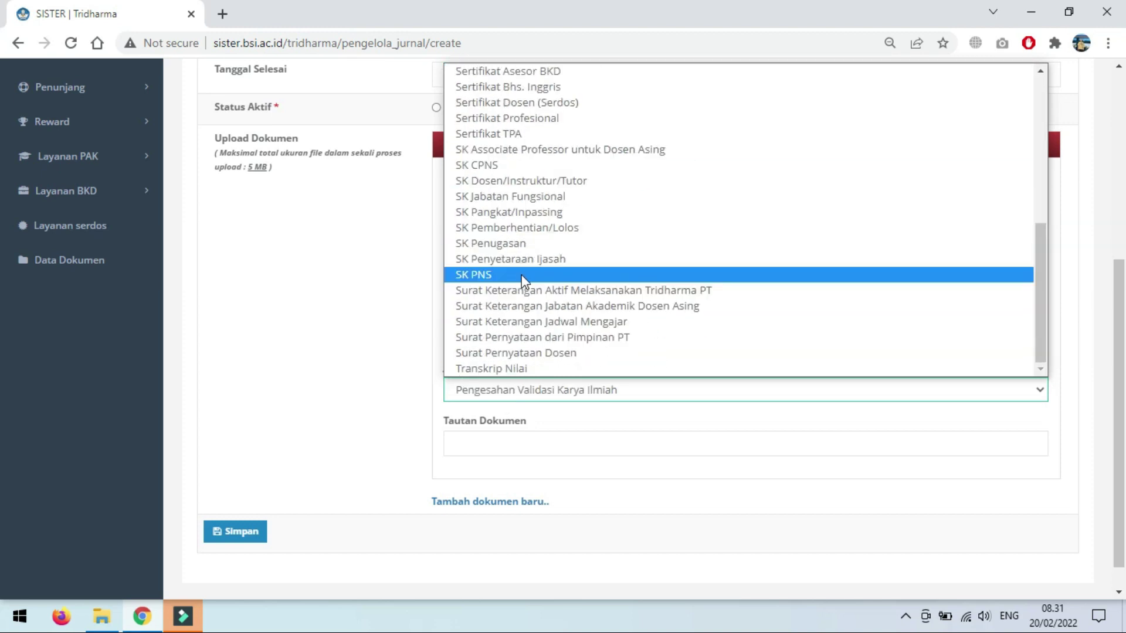
left_click(528, 243)
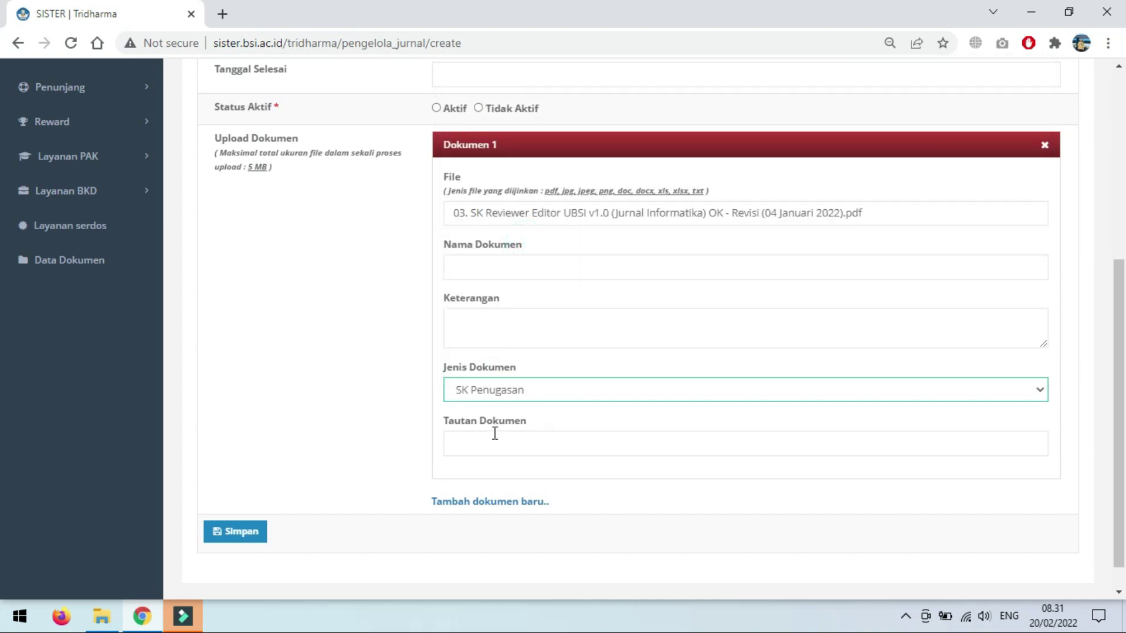
scroll(403, 470, "down", 2)
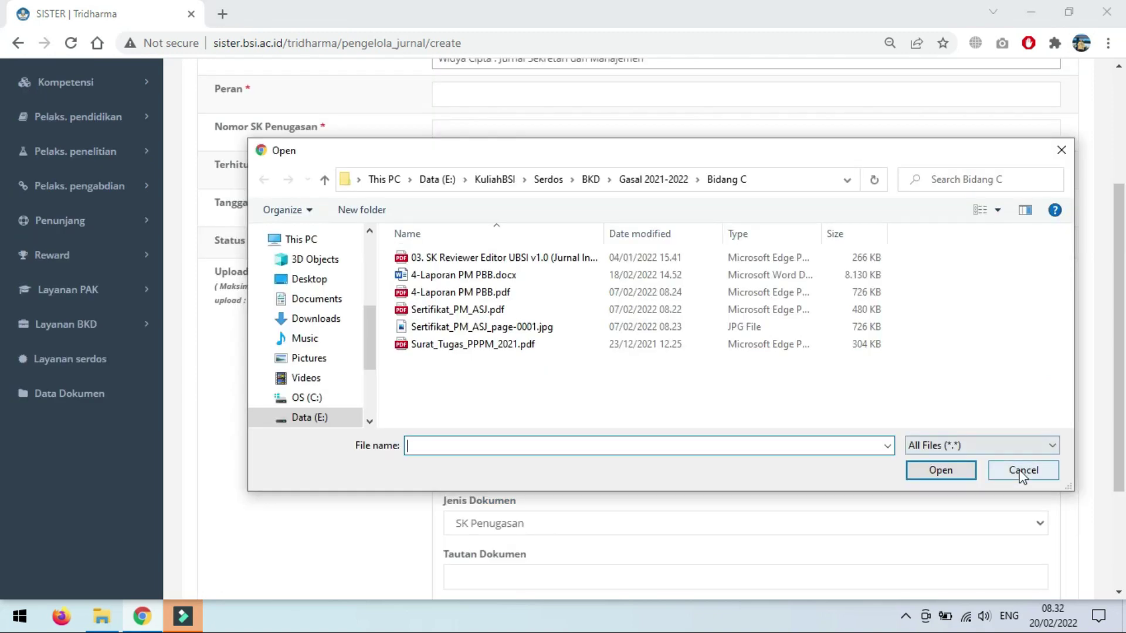
left_click(1022, 470)
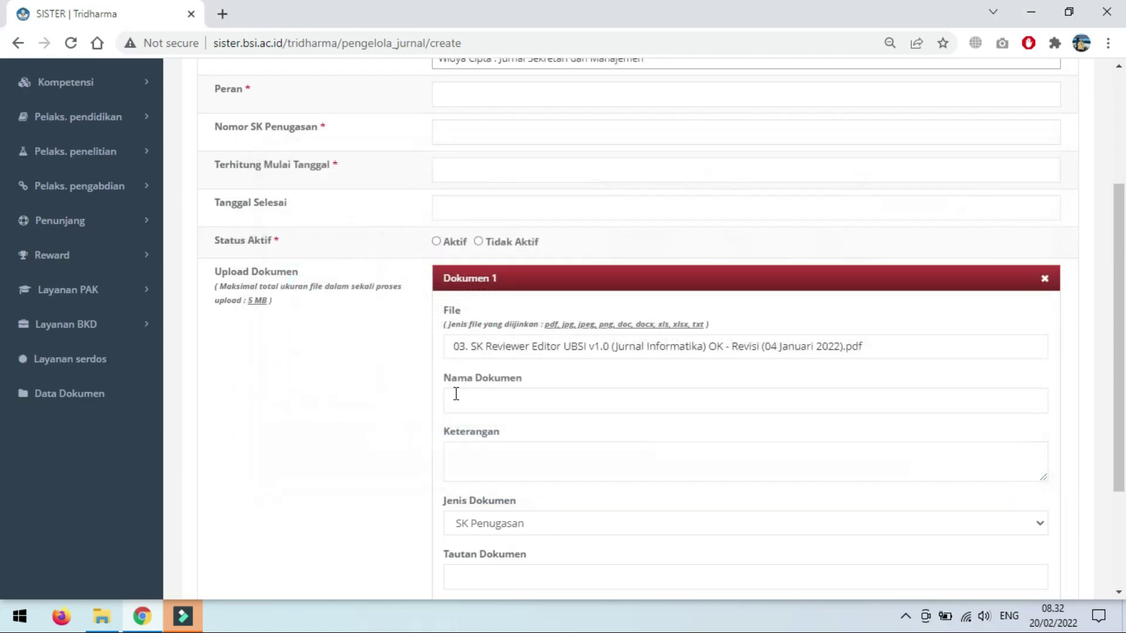
Step: Attach Sertifikat_PM_ASJ.pdf as Dokumen 1's file
left_click(490, 354)
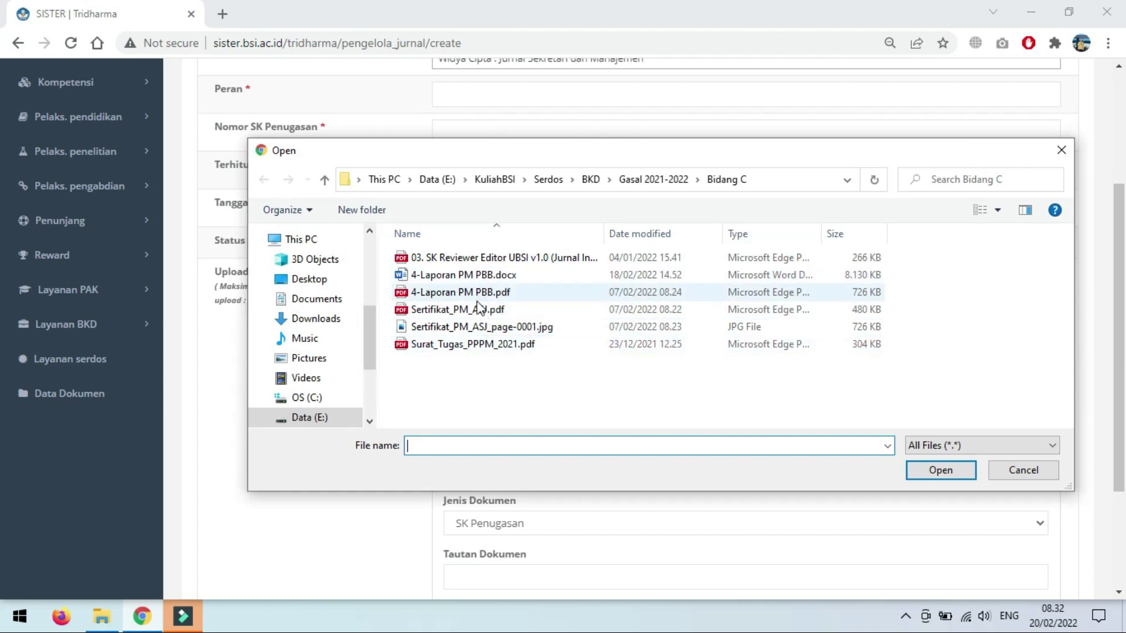
left_click(476, 311)
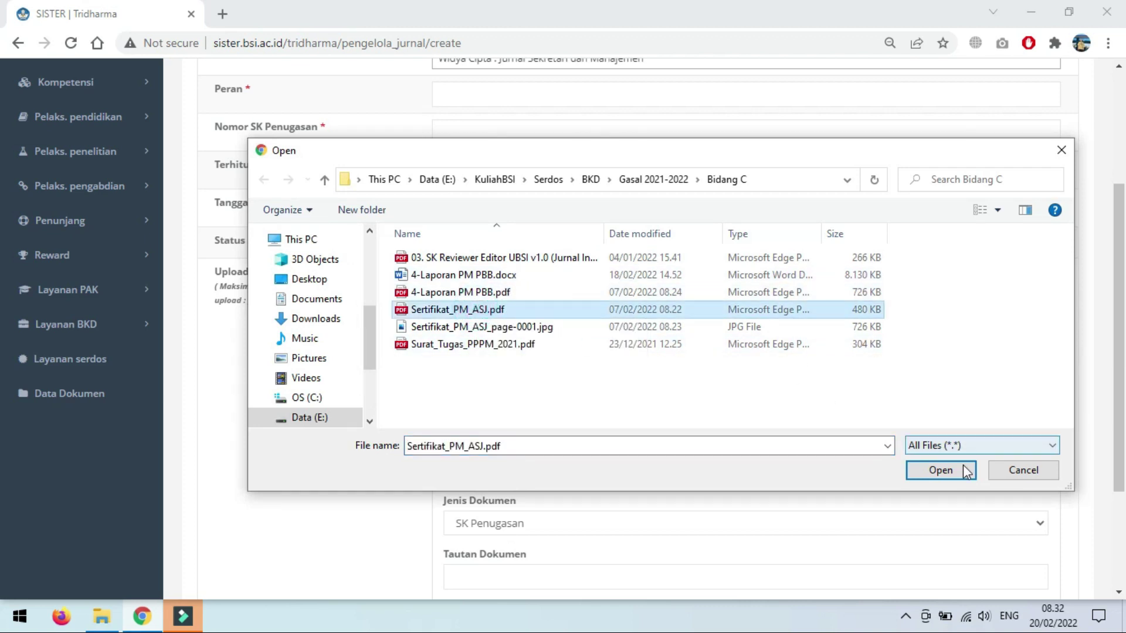
left_click(941, 470)
scroll(530, 387, "down", 3)
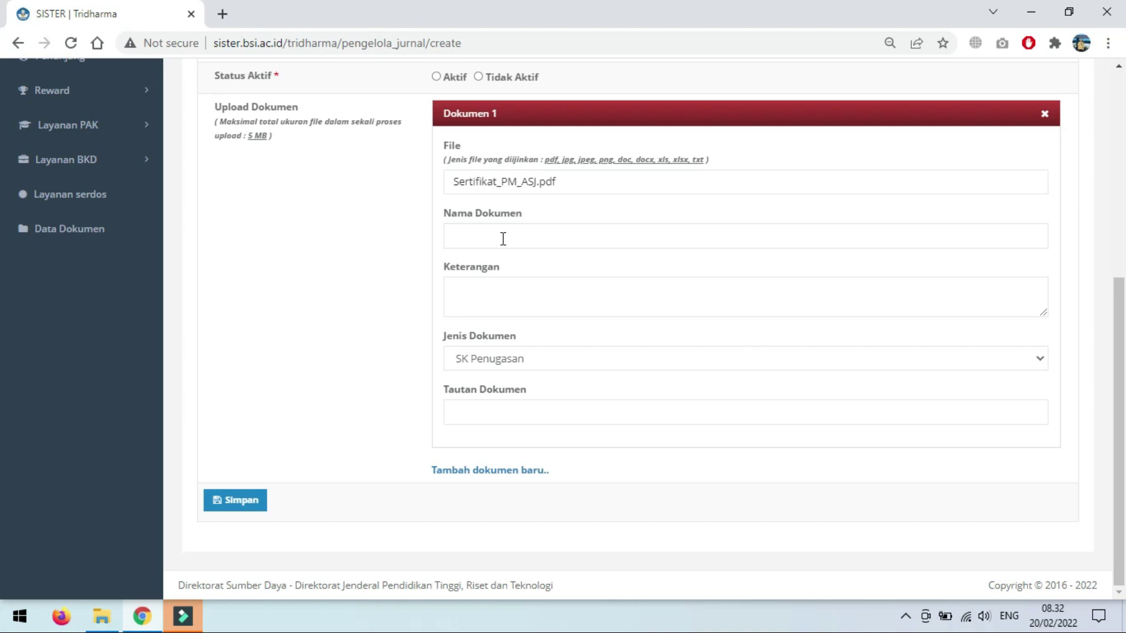
Step: Set the attachment's Jenis Dokumen to Lainnya
left_click(482, 368)
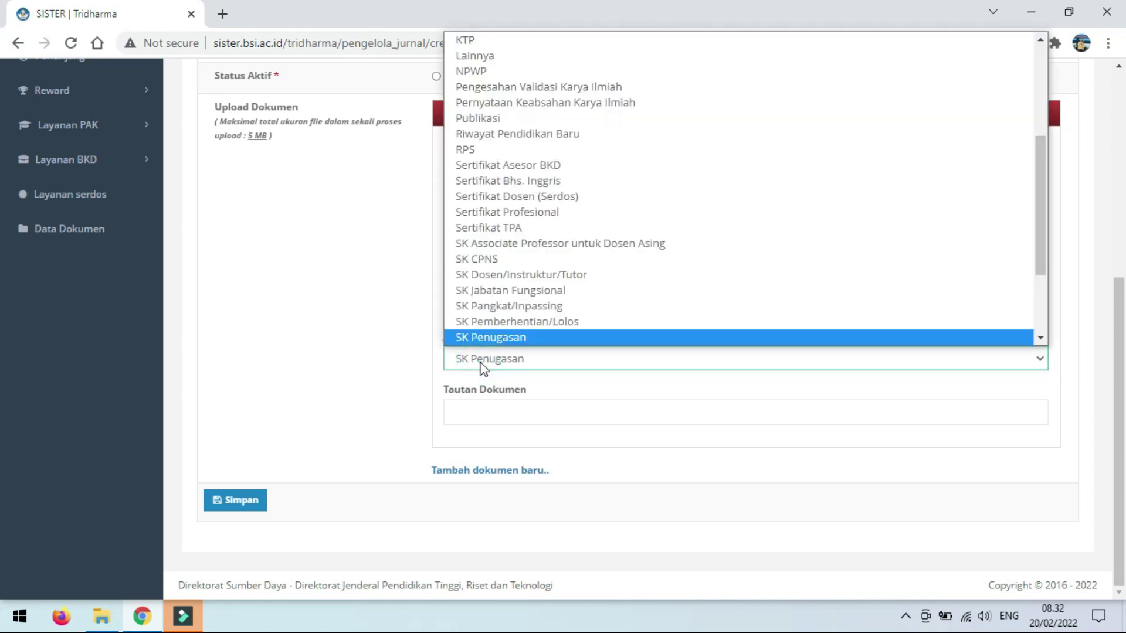
key("l")
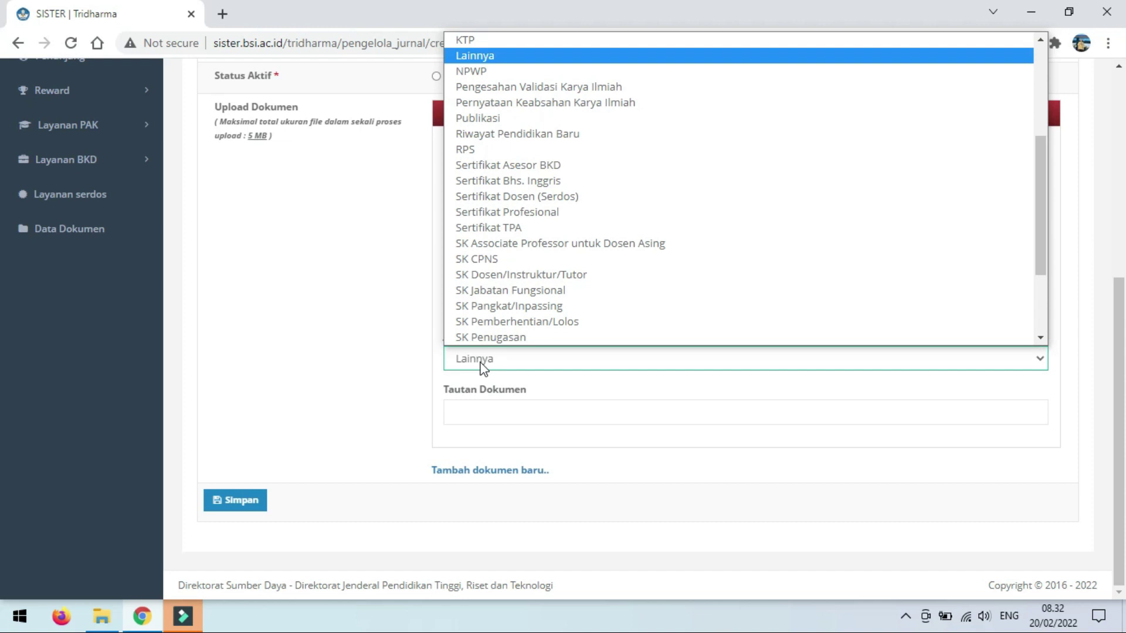
left_click(523, 40)
left_click(520, 41)
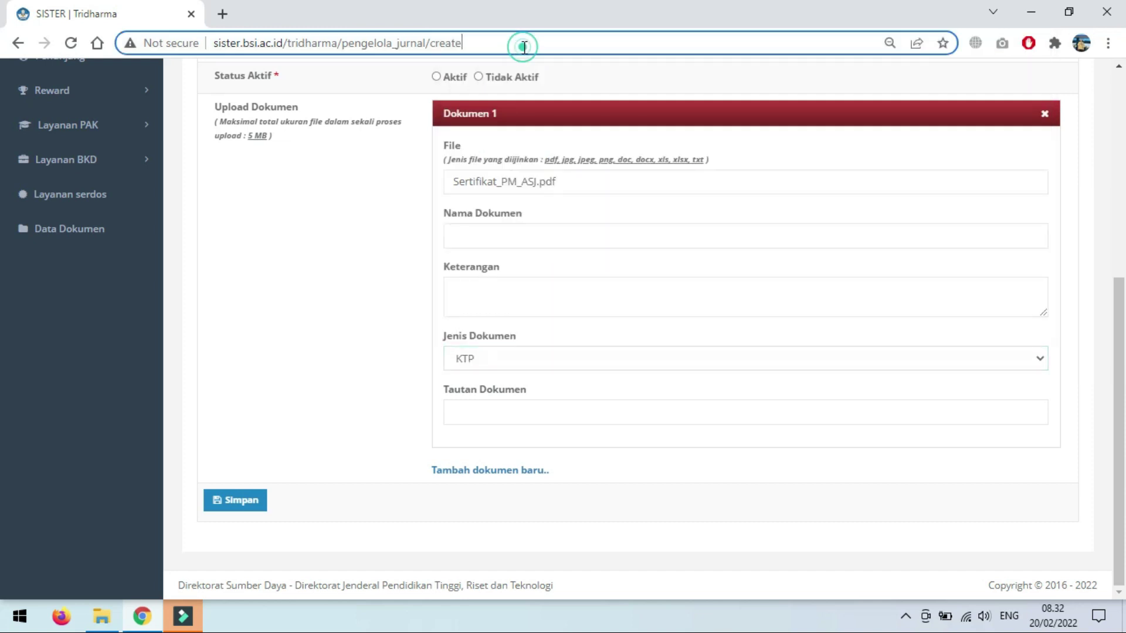
left_click(509, 368)
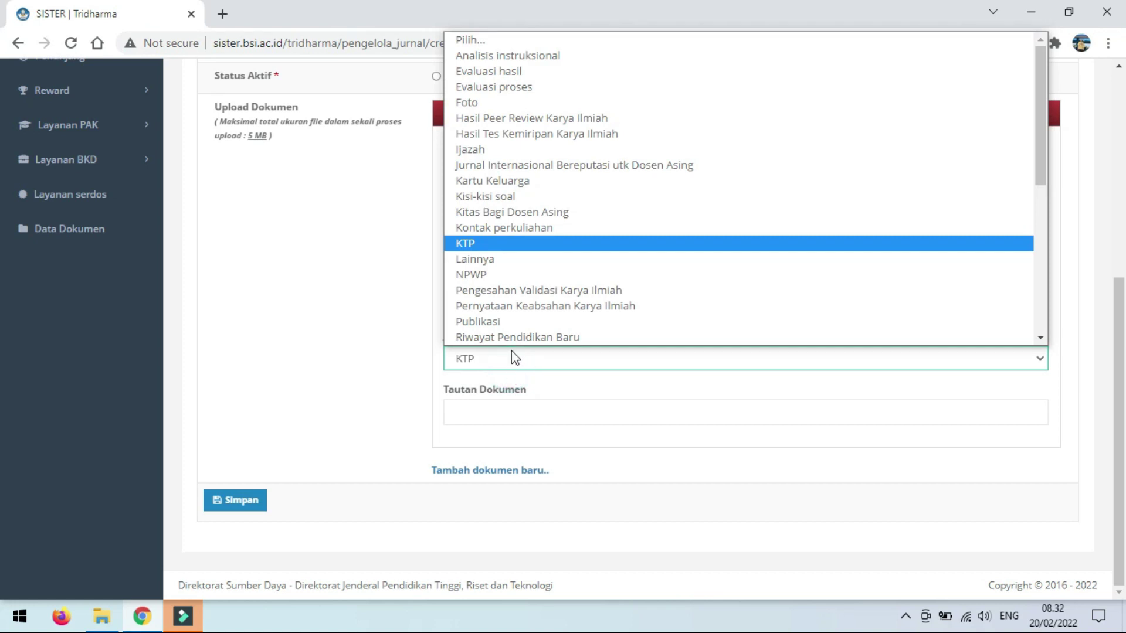
key("l")
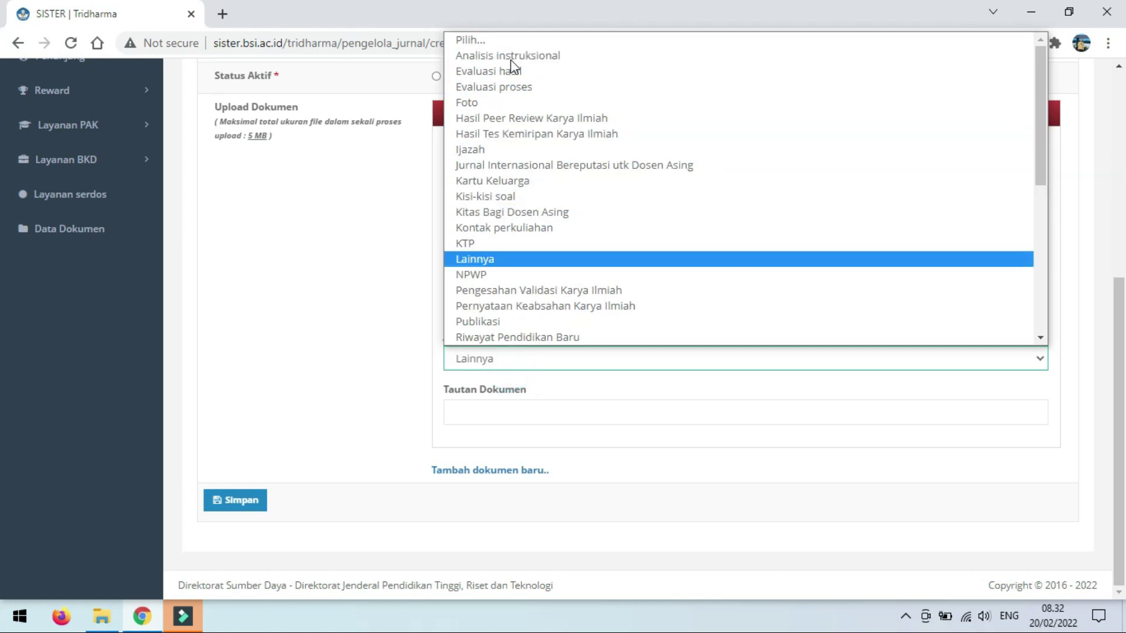
left_click(524, 258)
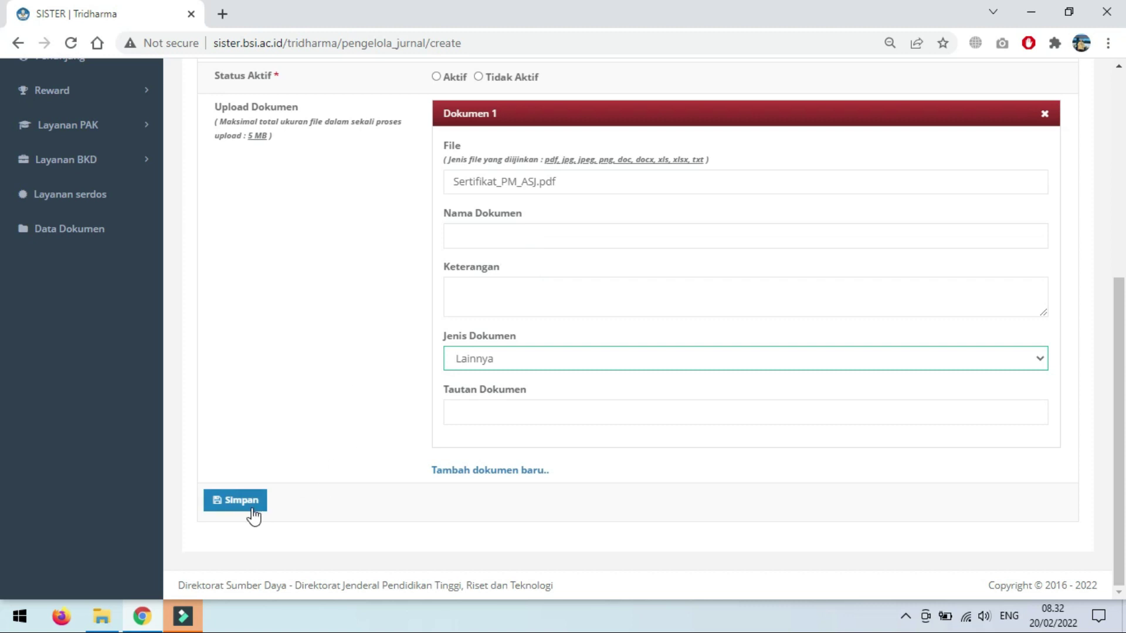
scroll(320, 347, "up", 4)
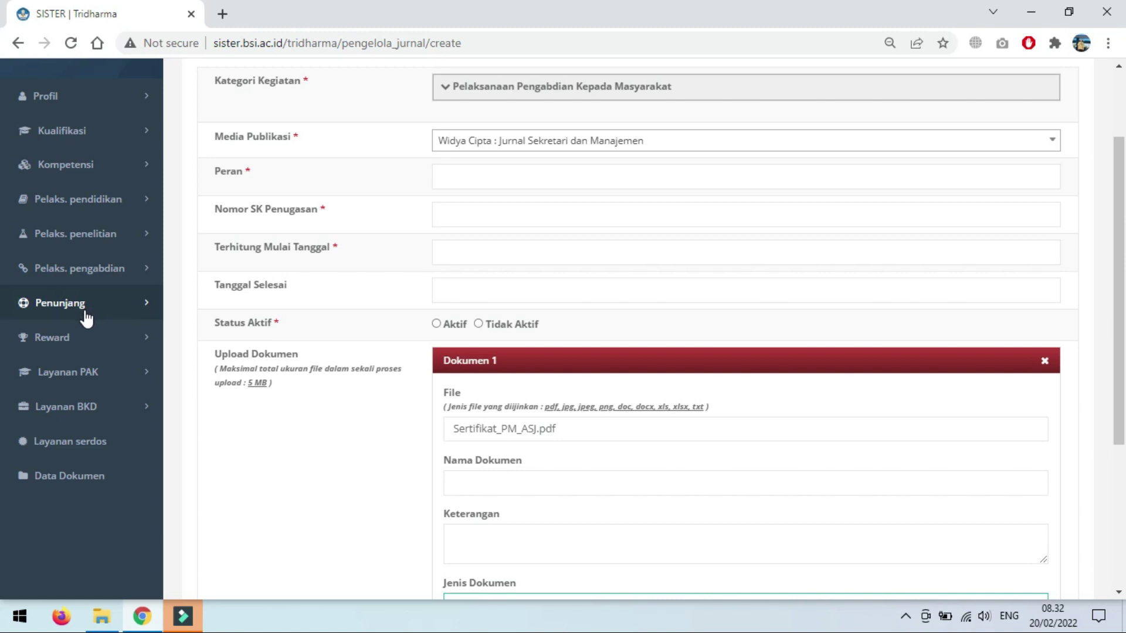
Step: Go to Penunjang > Anggota profesi and confirm the Riwayat Anggota Profesi list is empty
left_click(87, 315)
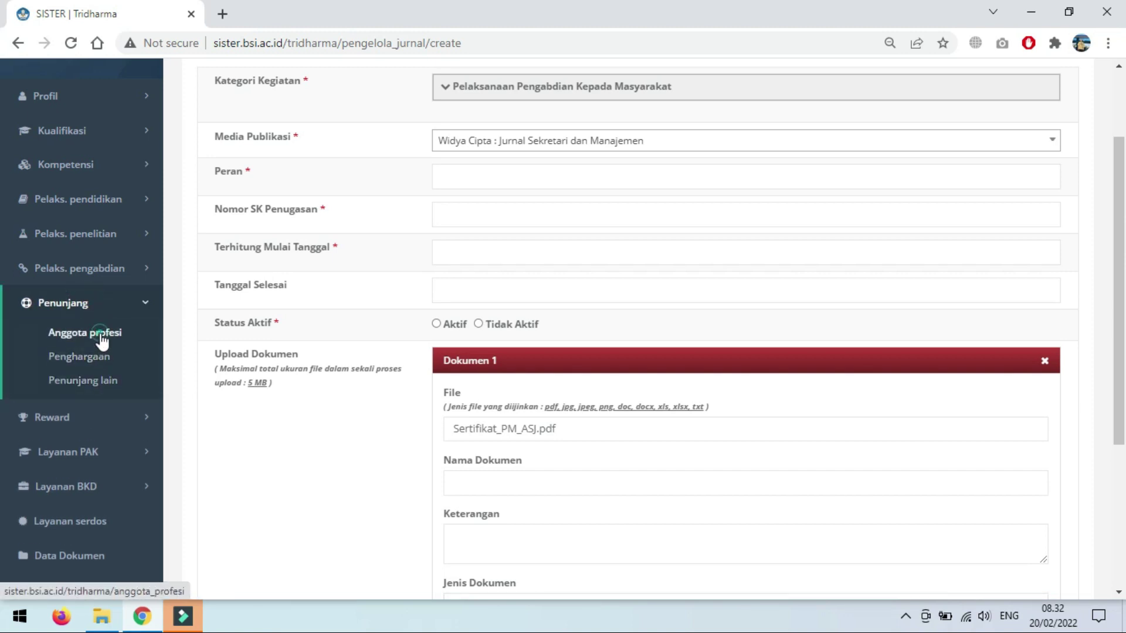
left_click(100, 337)
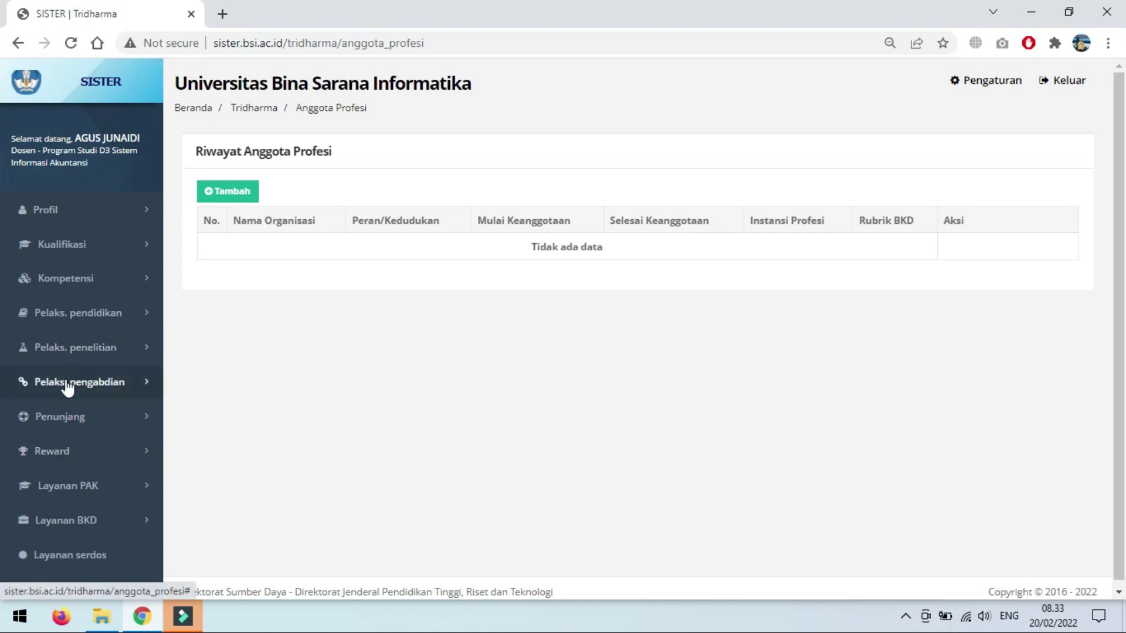
scroll(97, 363, "down", 1)
left_click(95, 414)
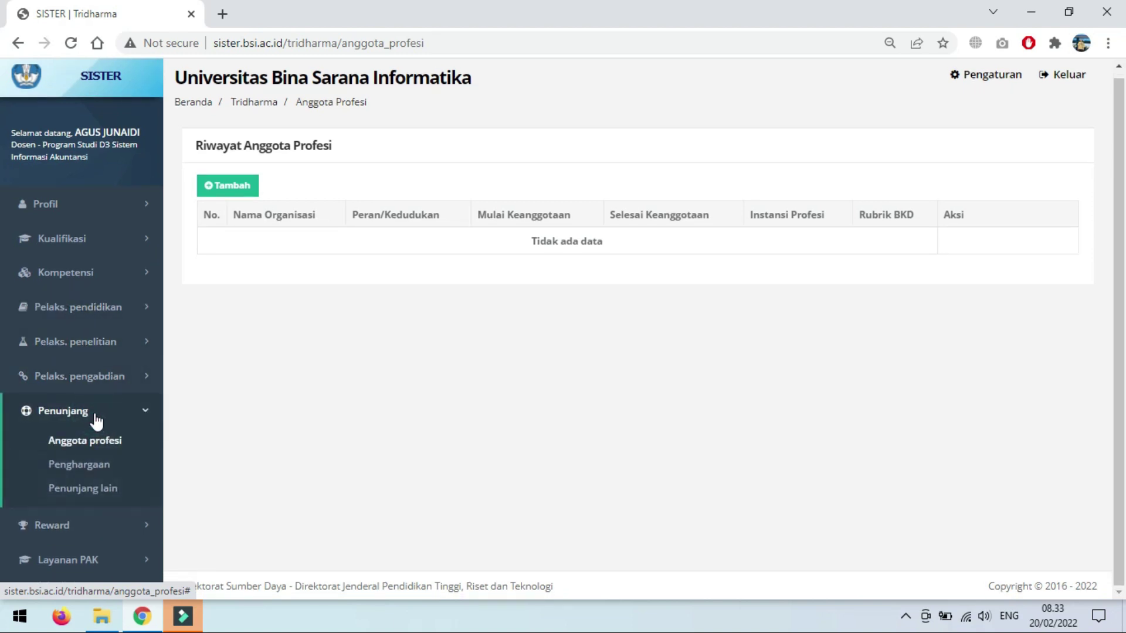
Step: Open Penunjang lain to list the journal publishing webinar and the OOP workshop
left_click(89, 492)
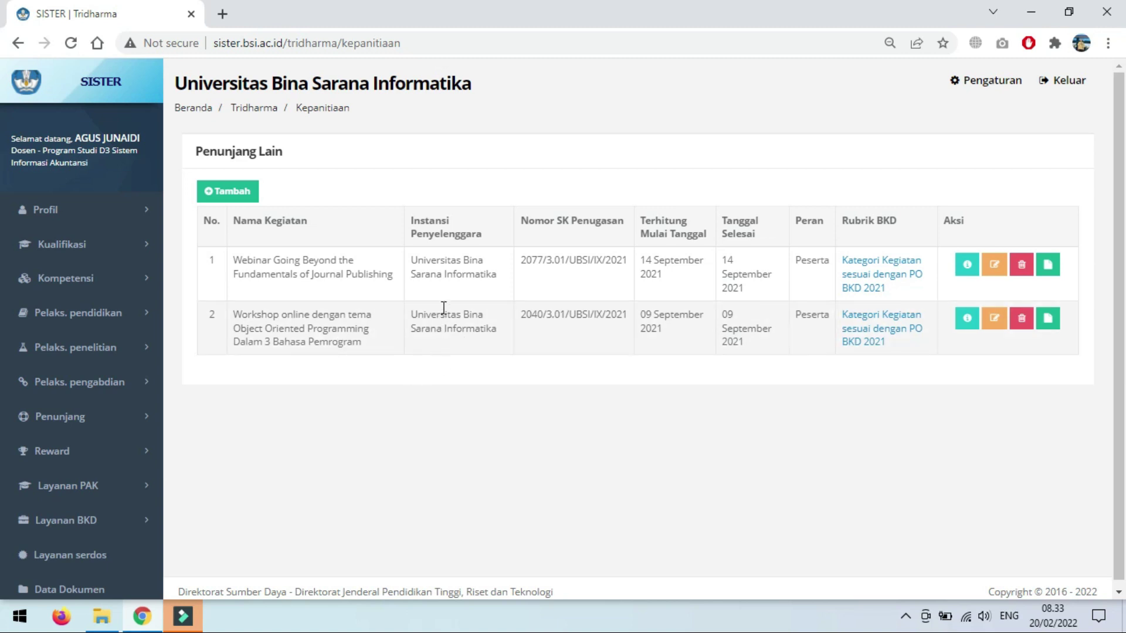
Step: Edit the row 1 webinar and review its Internasional level, 14/09/2021 date and uploaded documents
left_click(999, 268)
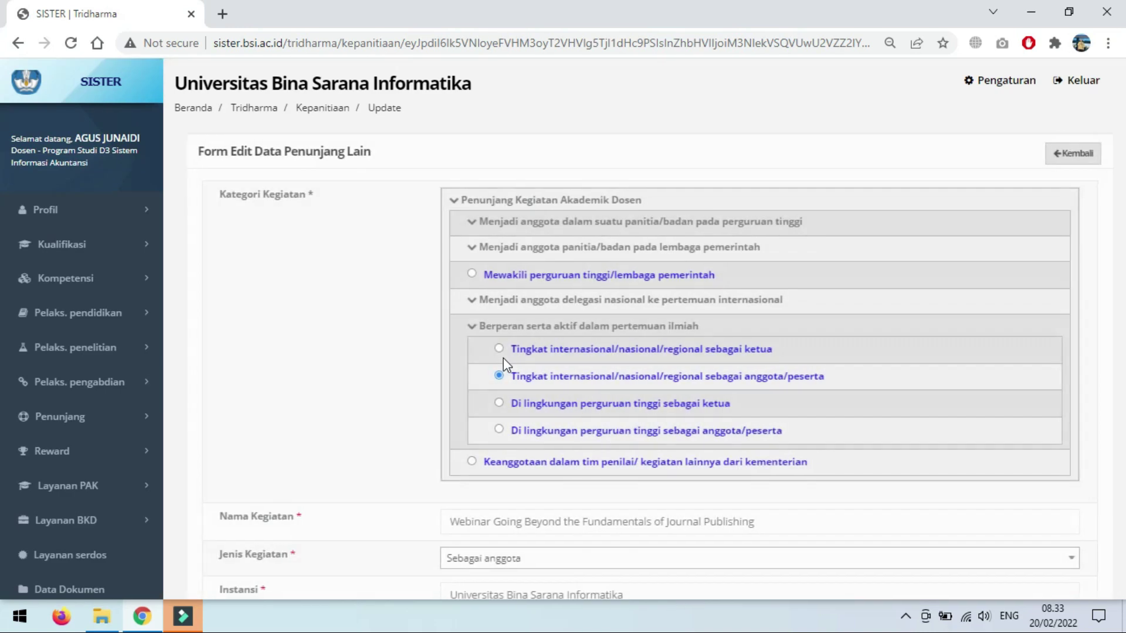
scroll(346, 377, "down", 3)
scroll(348, 377, "down", 1)
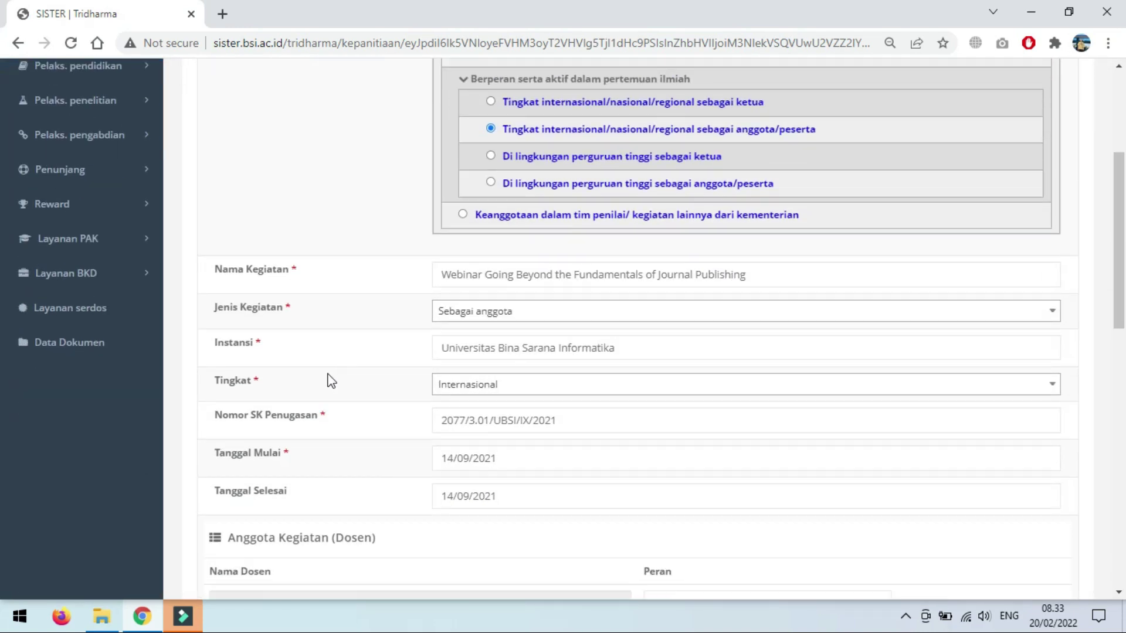
scroll(332, 380, "up", 4)
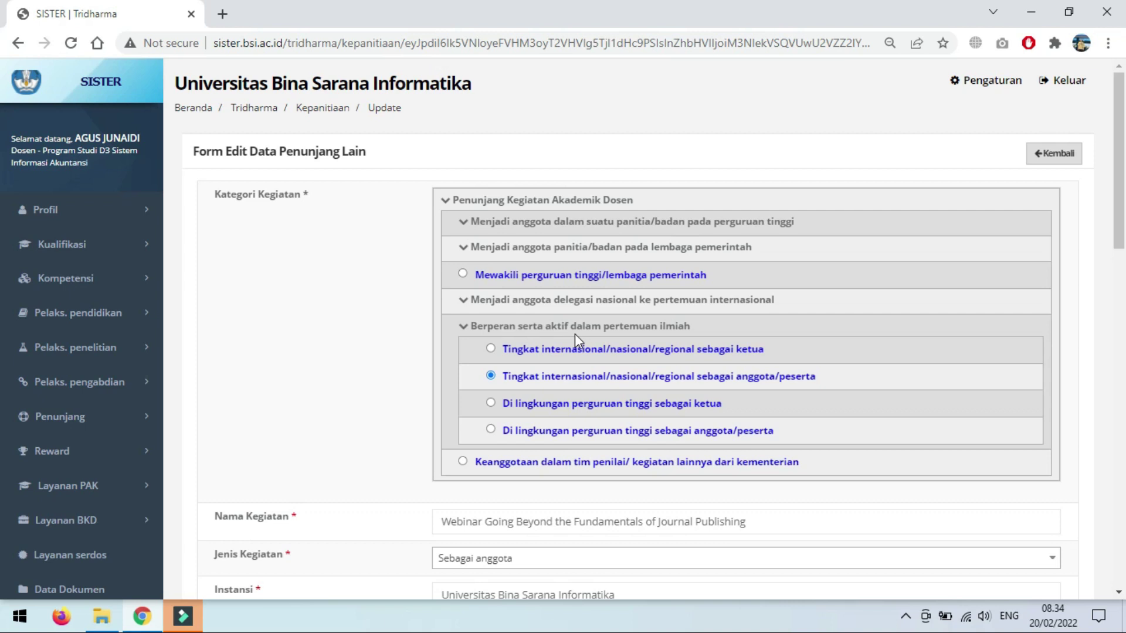
scroll(351, 409, "down", 1)
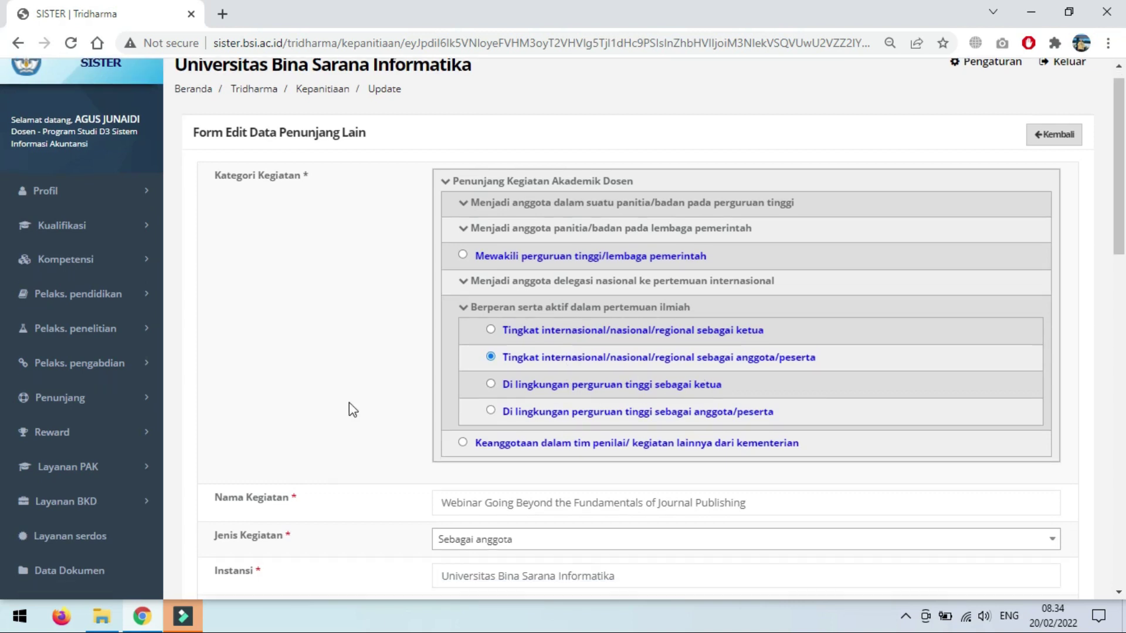
scroll(352, 409, "down", 3)
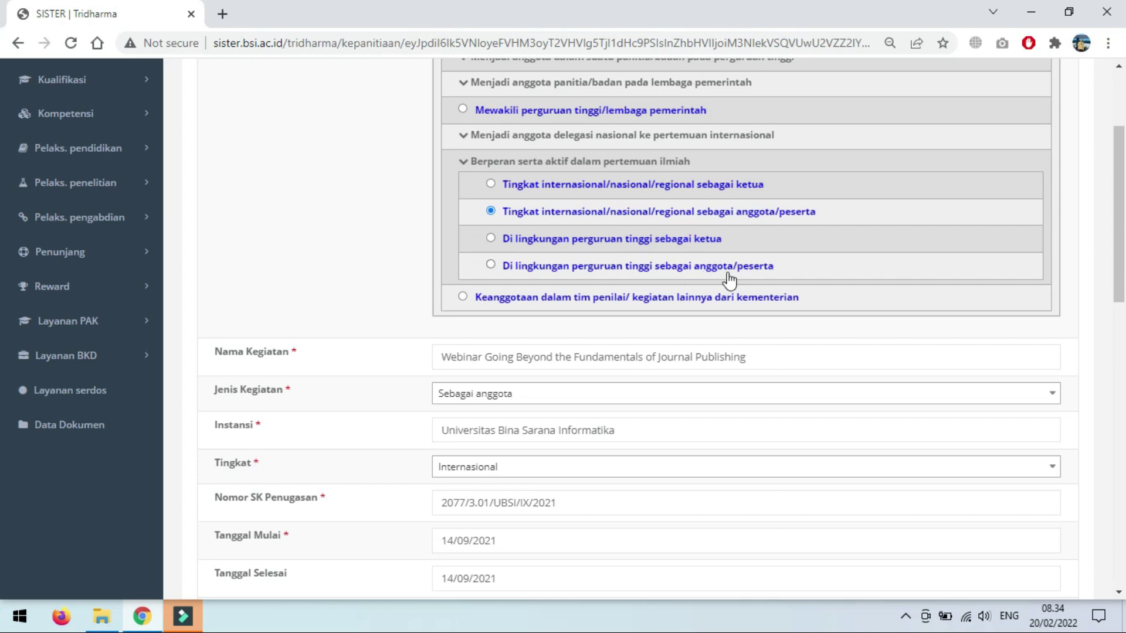
scroll(335, 355, "down", 3)
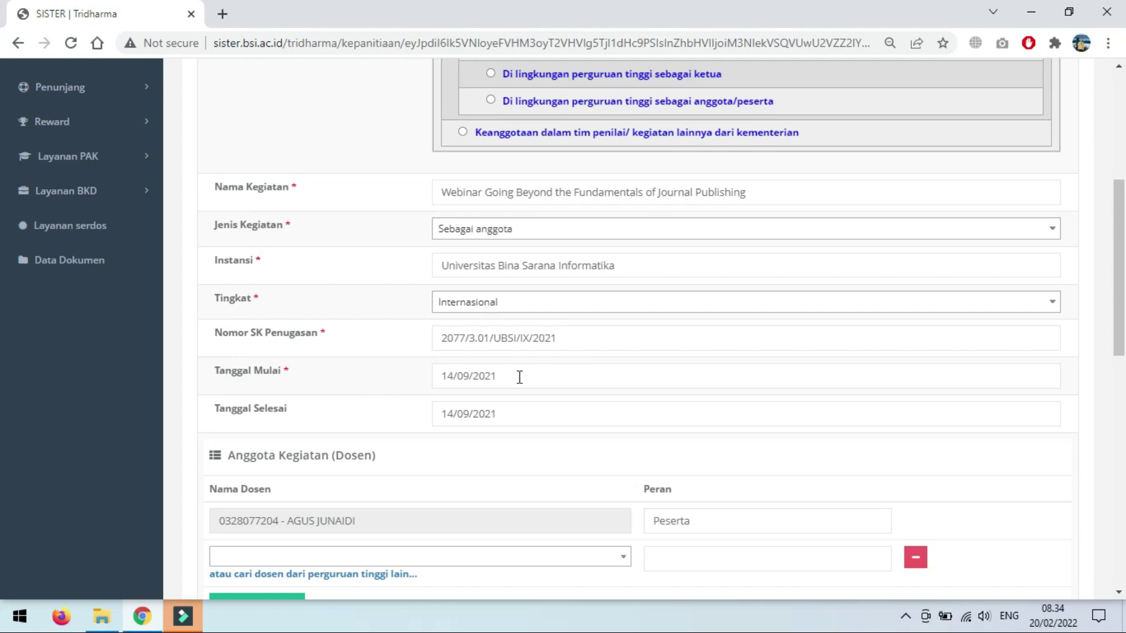
scroll(527, 417, "down", 3)
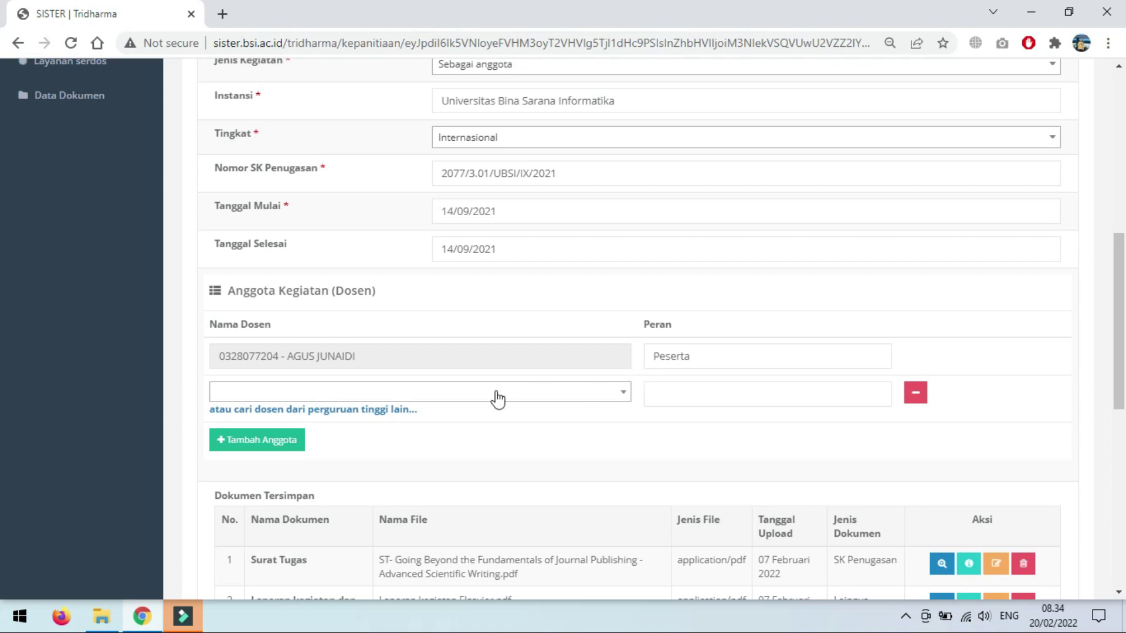
scroll(498, 397, "down", 3)
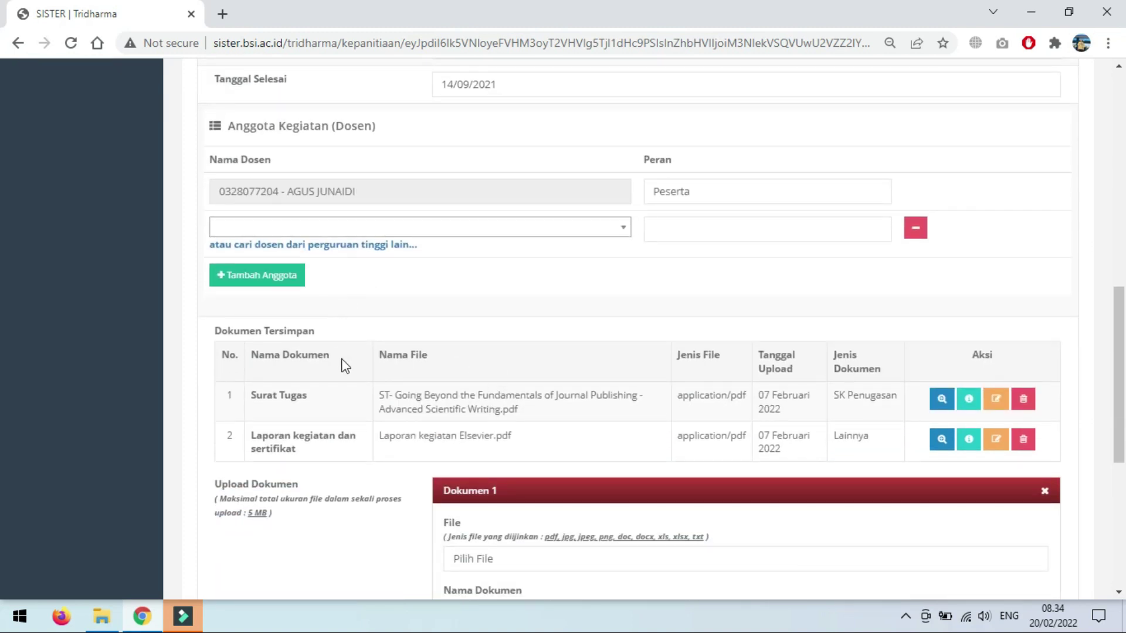
scroll(350, 423, "down", 3)
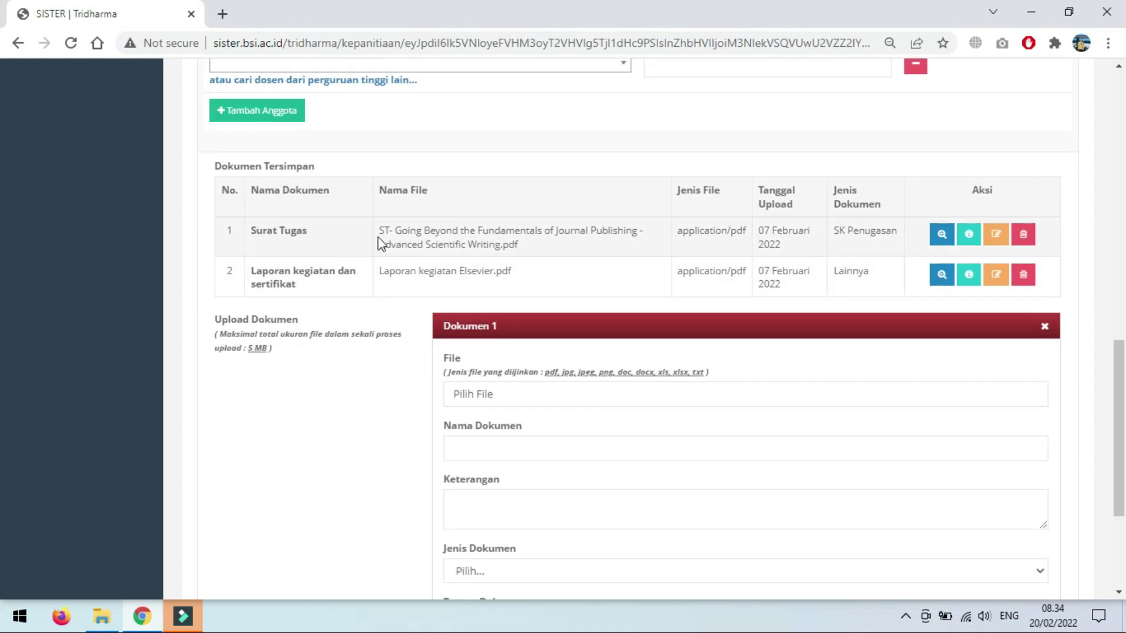
left_click(526, 398)
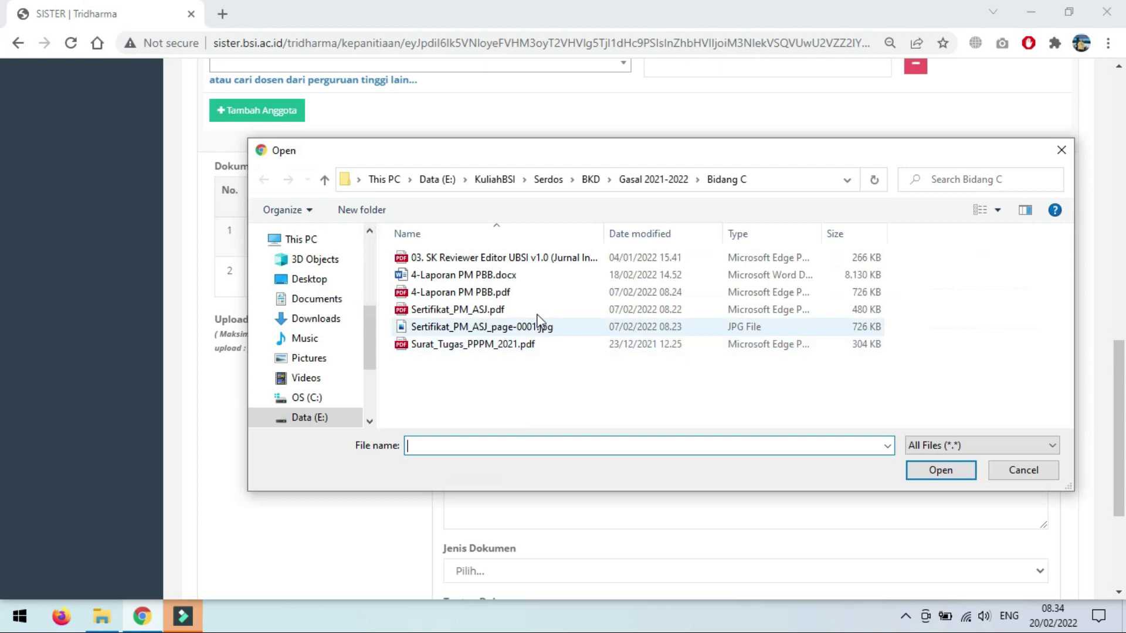
left_click(652, 178)
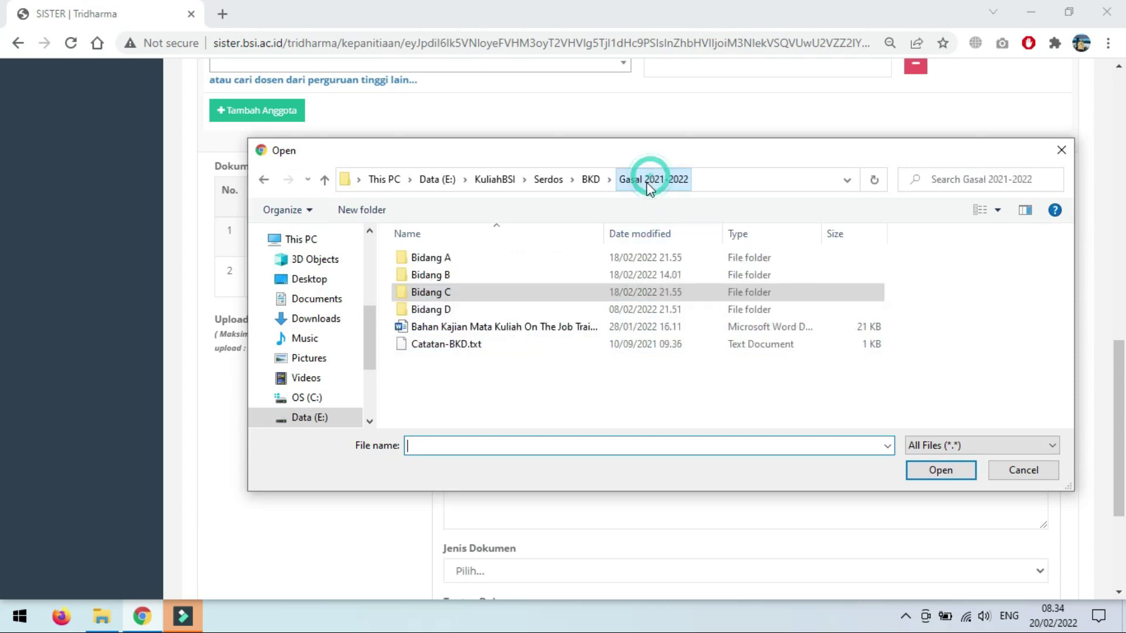
double_click(441, 309)
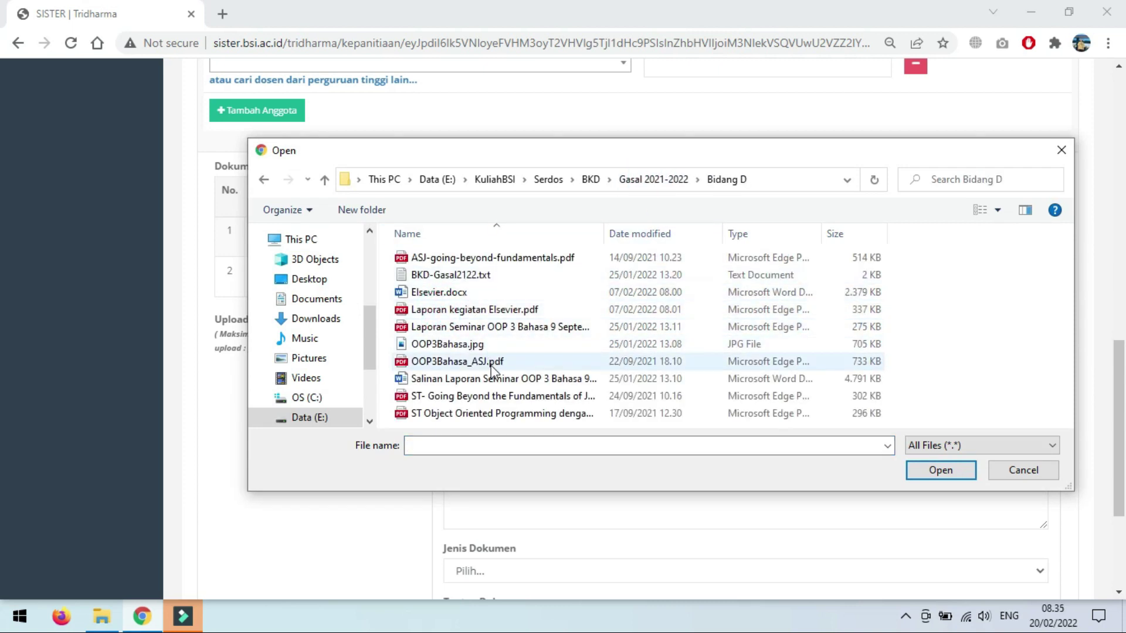
left_click(474, 397)
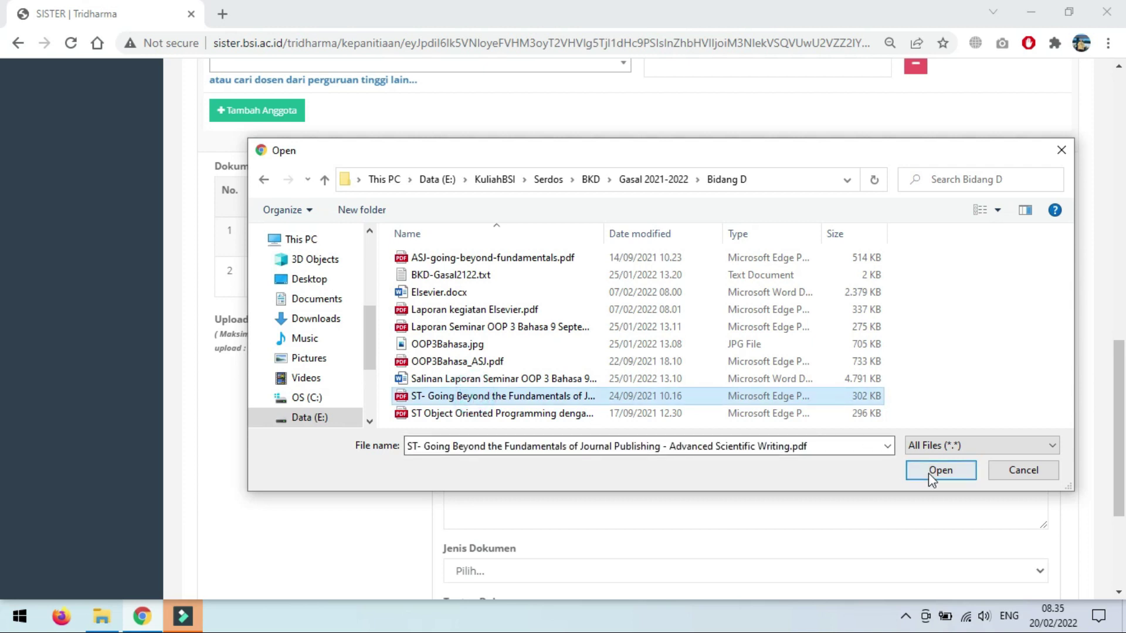
left_click(938, 471)
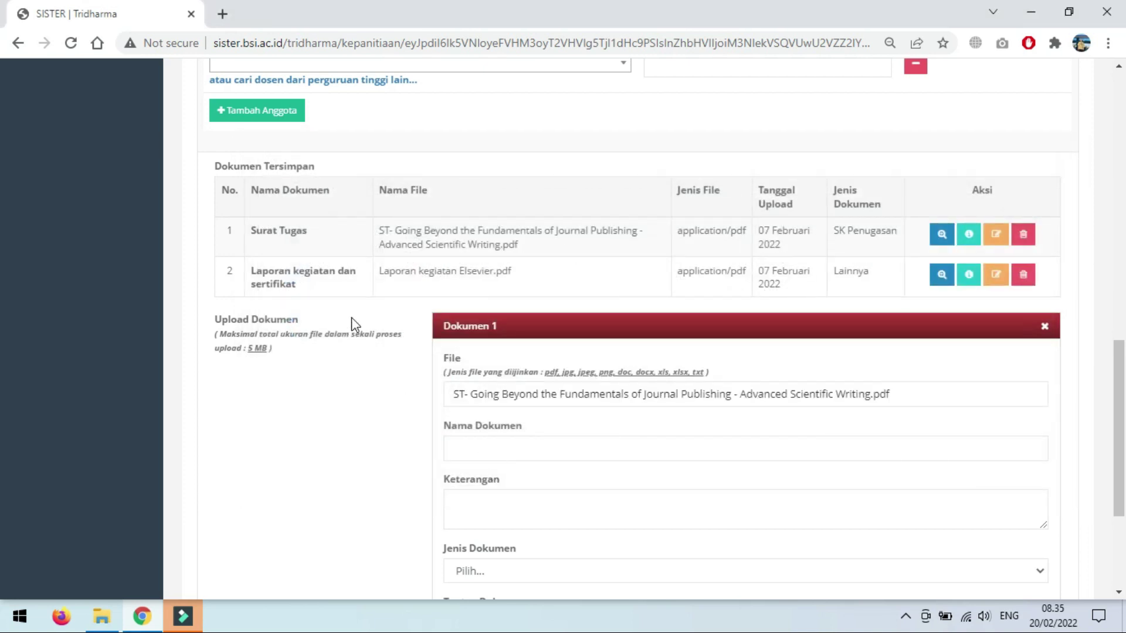
scroll(495, 407, "down", 3)
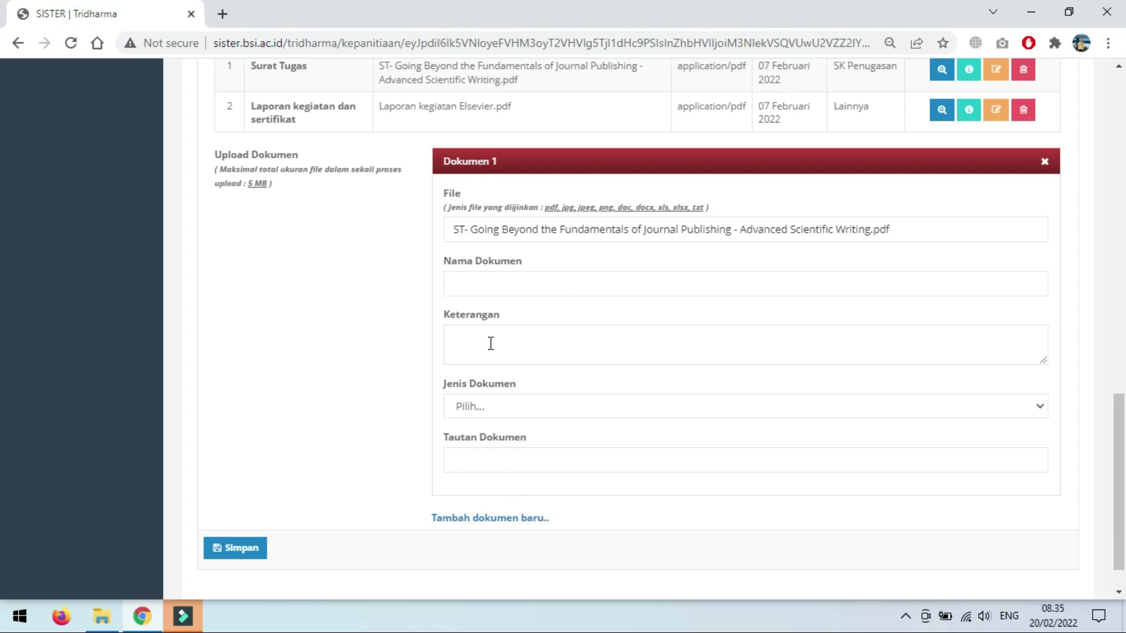
left_click(467, 409)
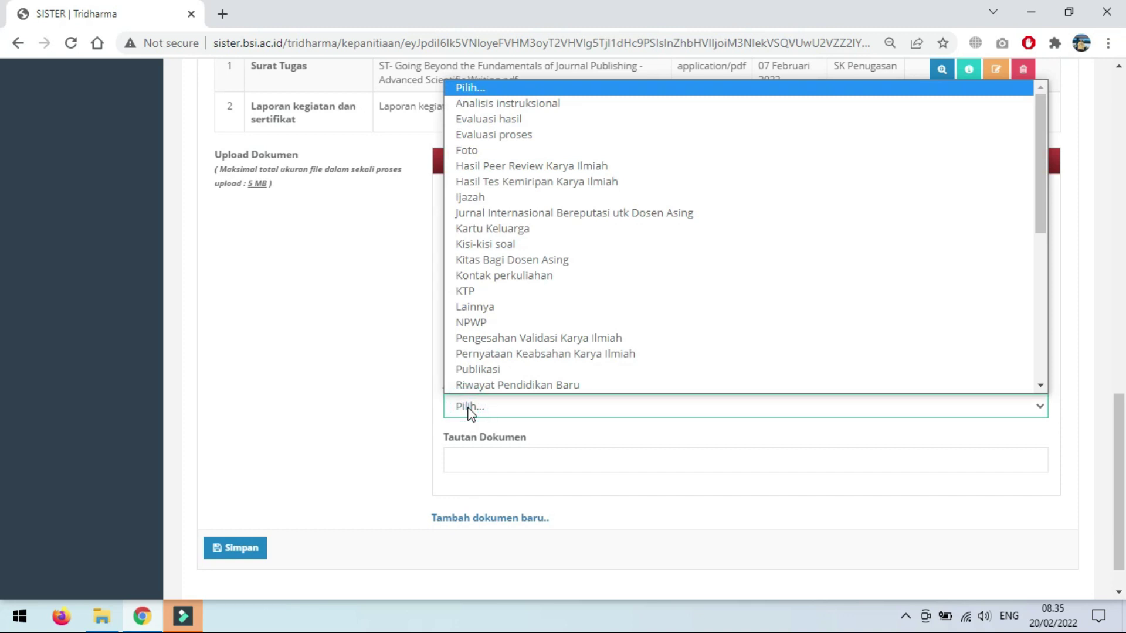
left_click(416, 464)
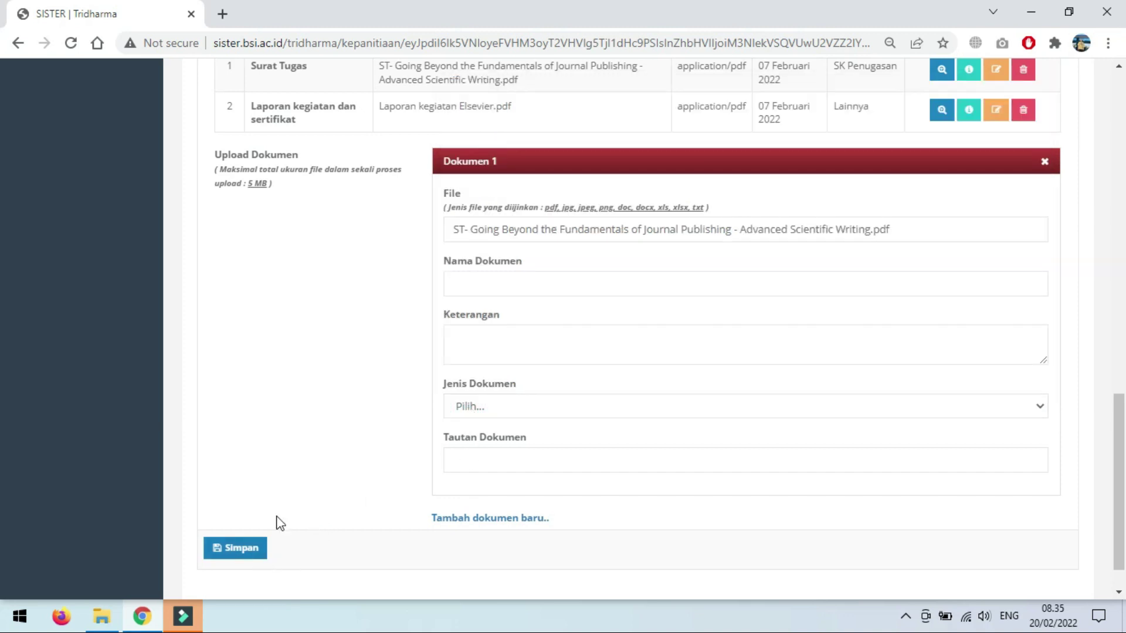
scroll(327, 360, "up", 3)
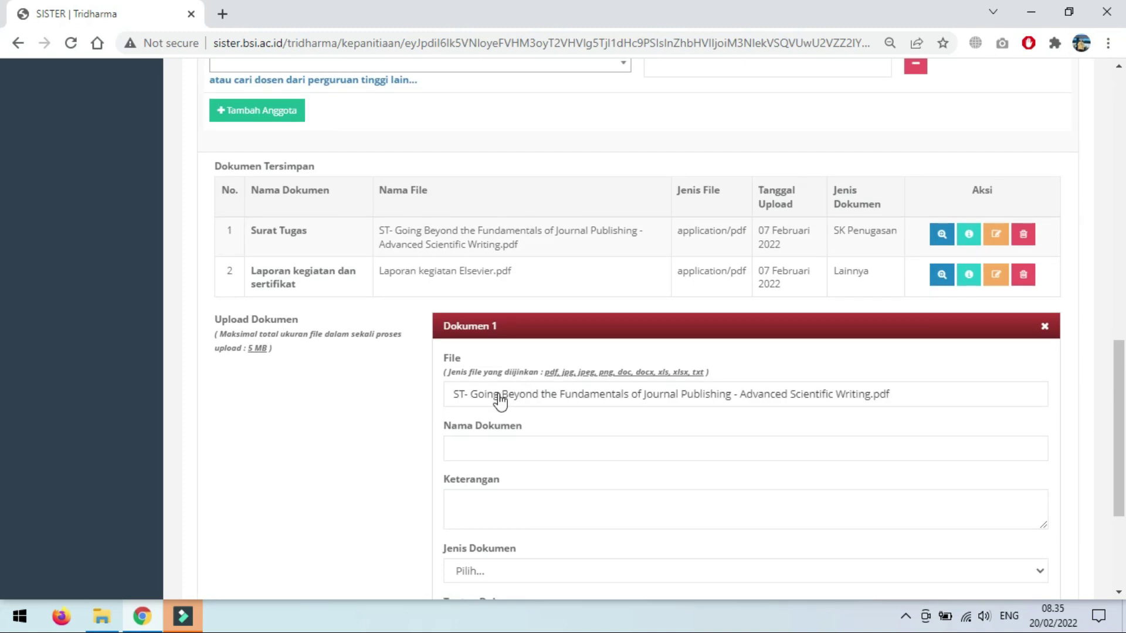
scroll(349, 430, "up", 10)
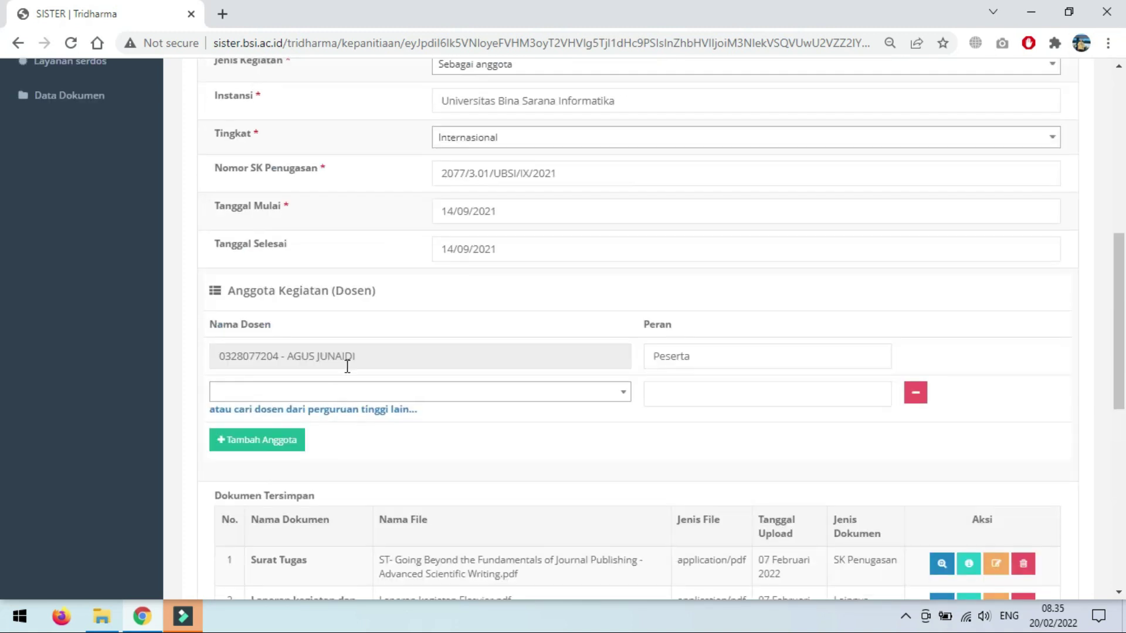
scroll(349, 350, "up", 2)
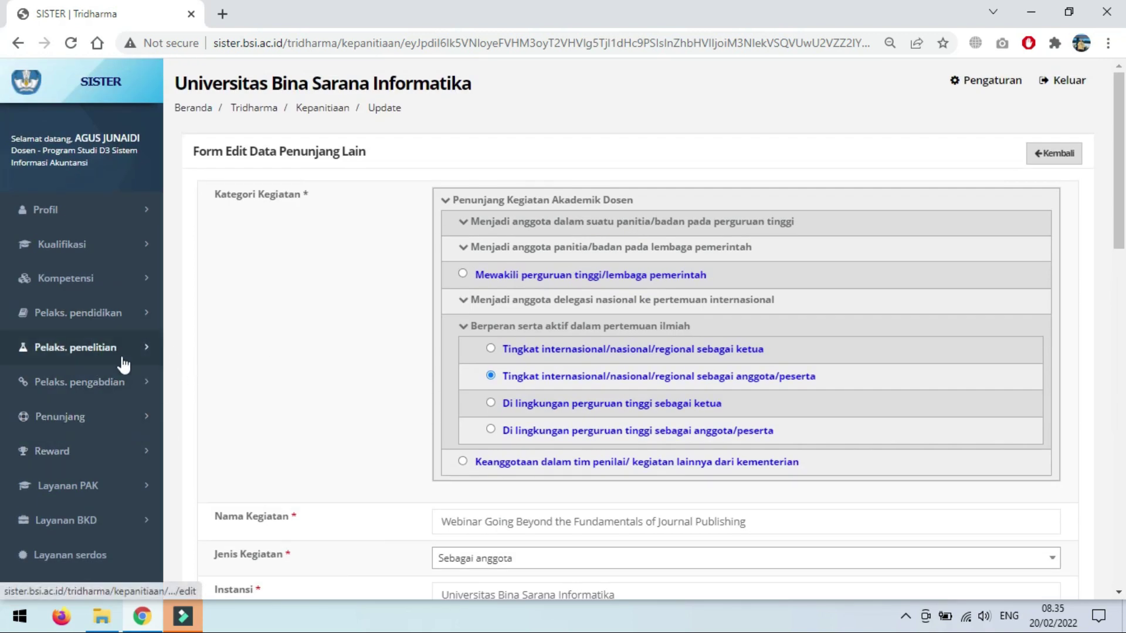
scroll(259, 346, "down", 1)
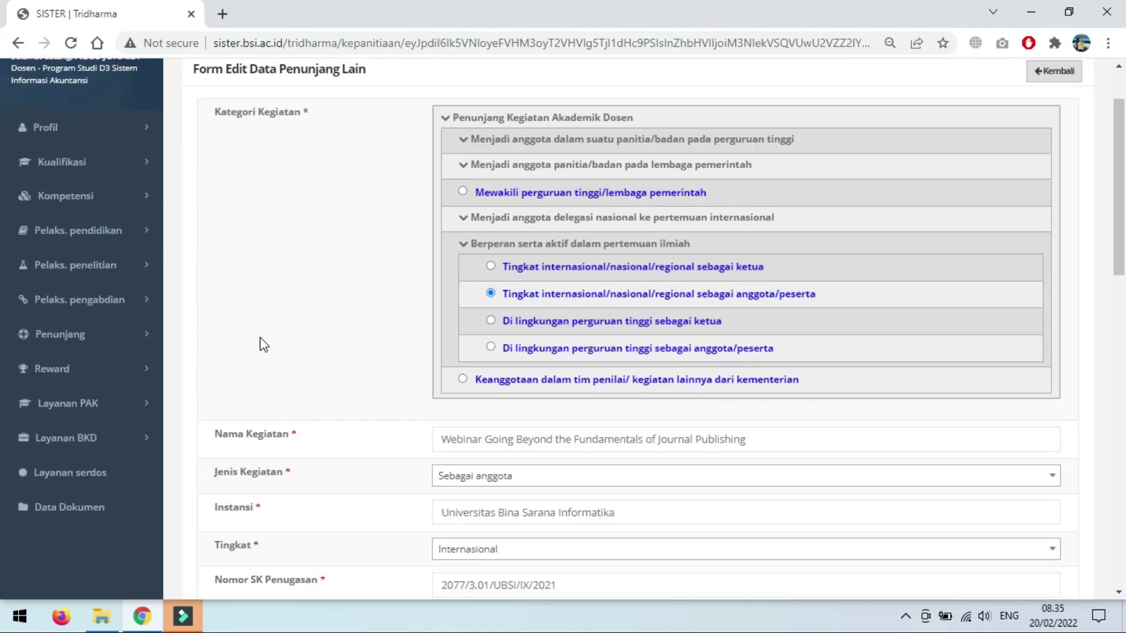
Step: Open Layanan BKD > Rekap Kegiatan and the 2021/2022 Ganjil Laporan Kinerja, starting on Biodata
left_click(84, 446)
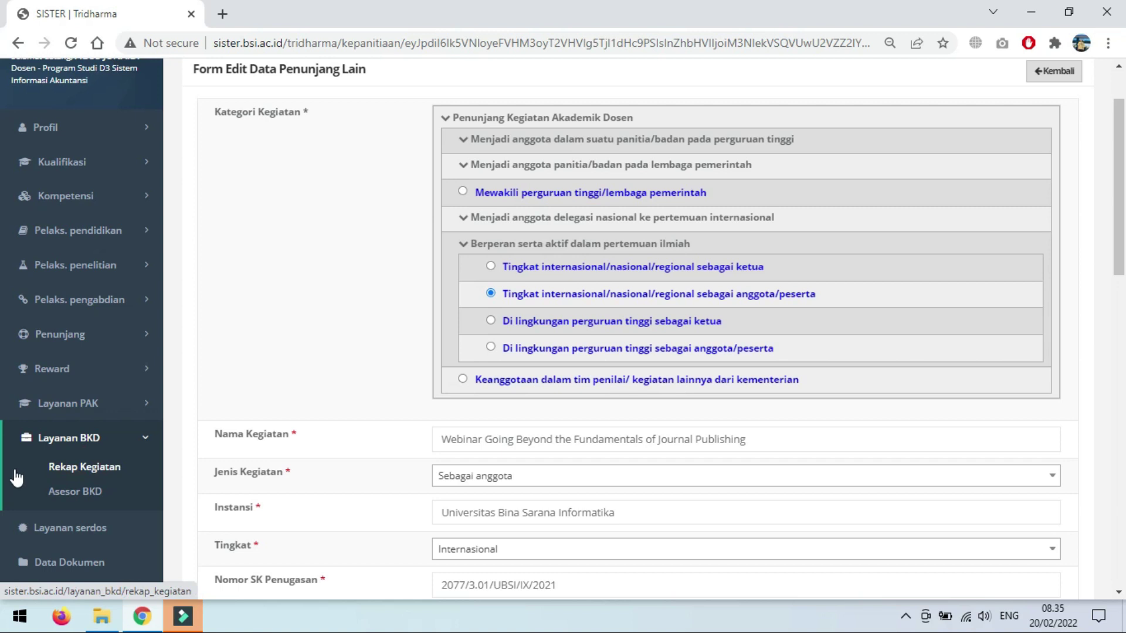
left_click(90, 474)
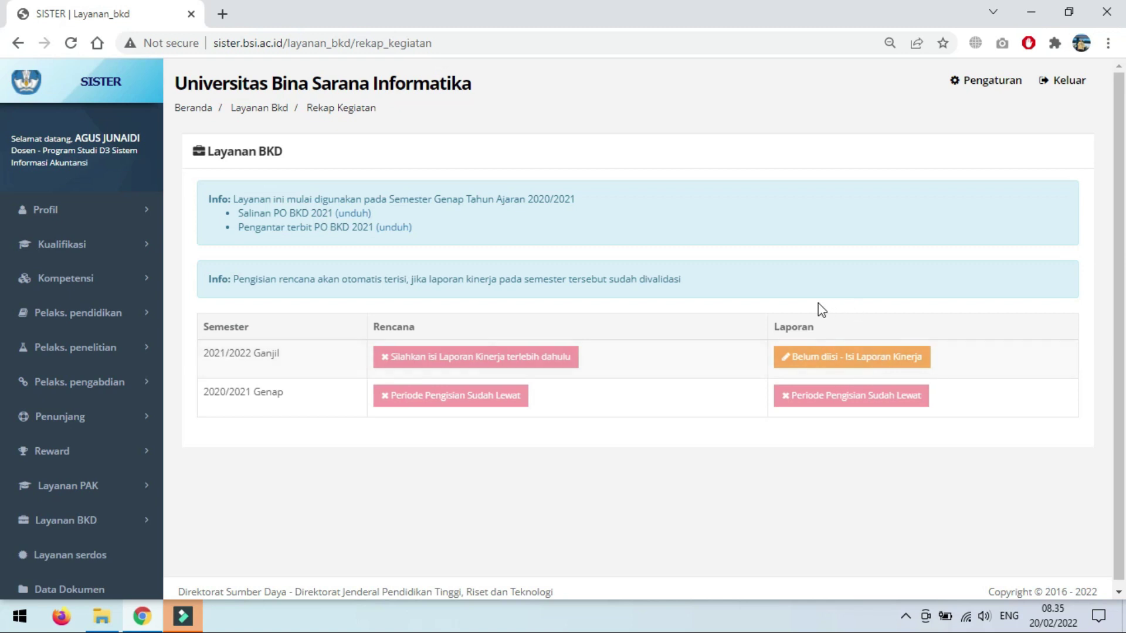
left_click(868, 362)
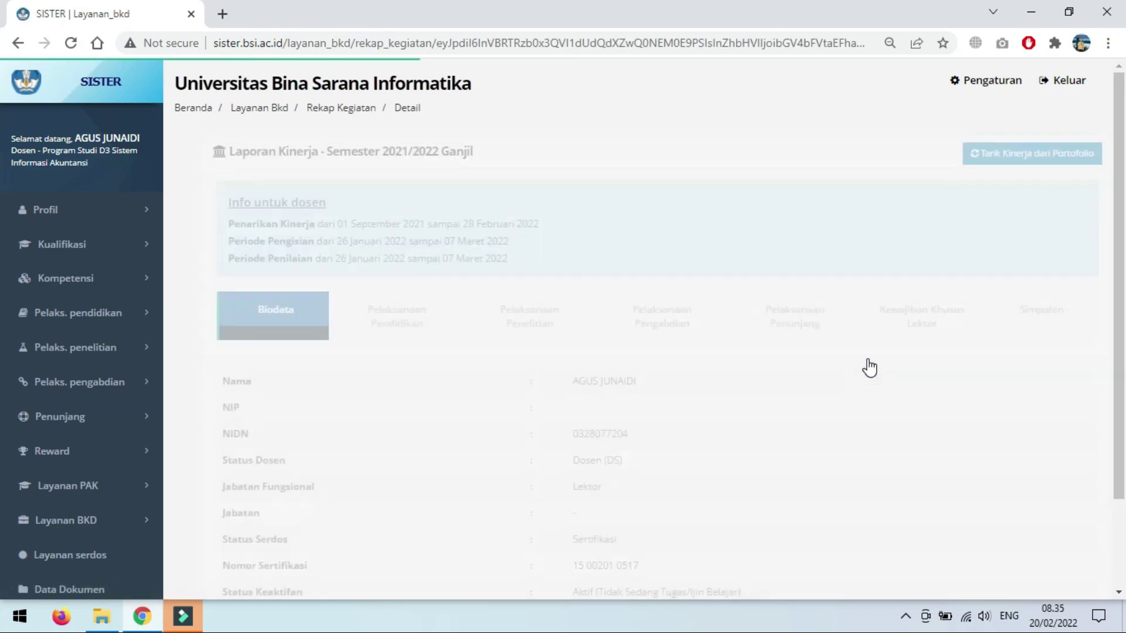
scroll(455, 364, "down", 2)
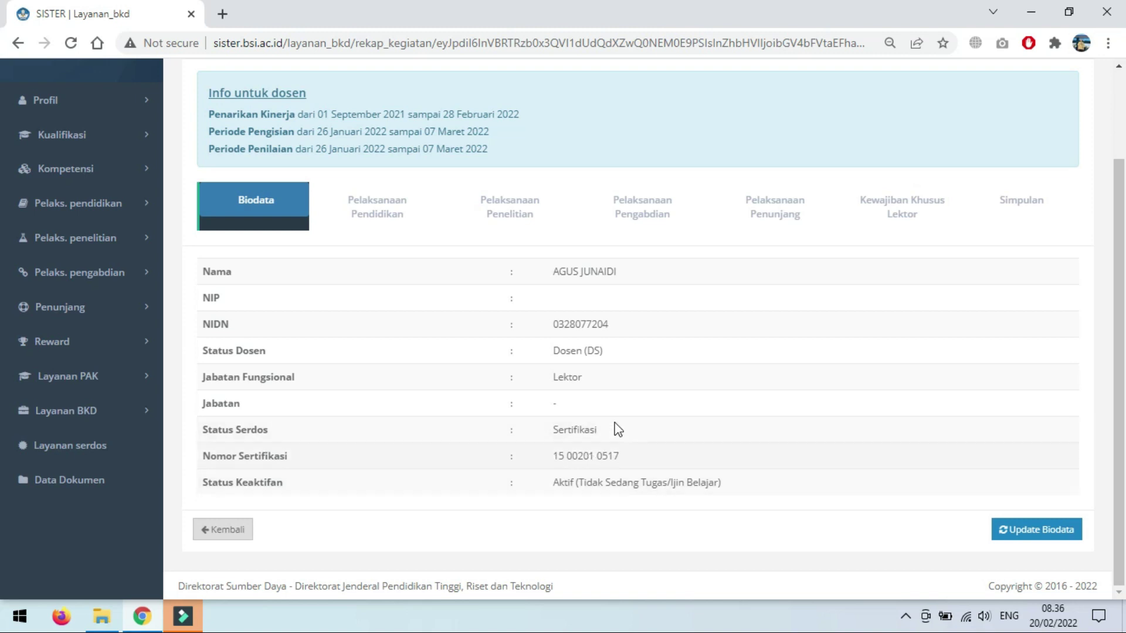
Step: Show the Pelaksanaan Pendidikan tab listing four Selesai courses totalling 12 sks
left_click(379, 209)
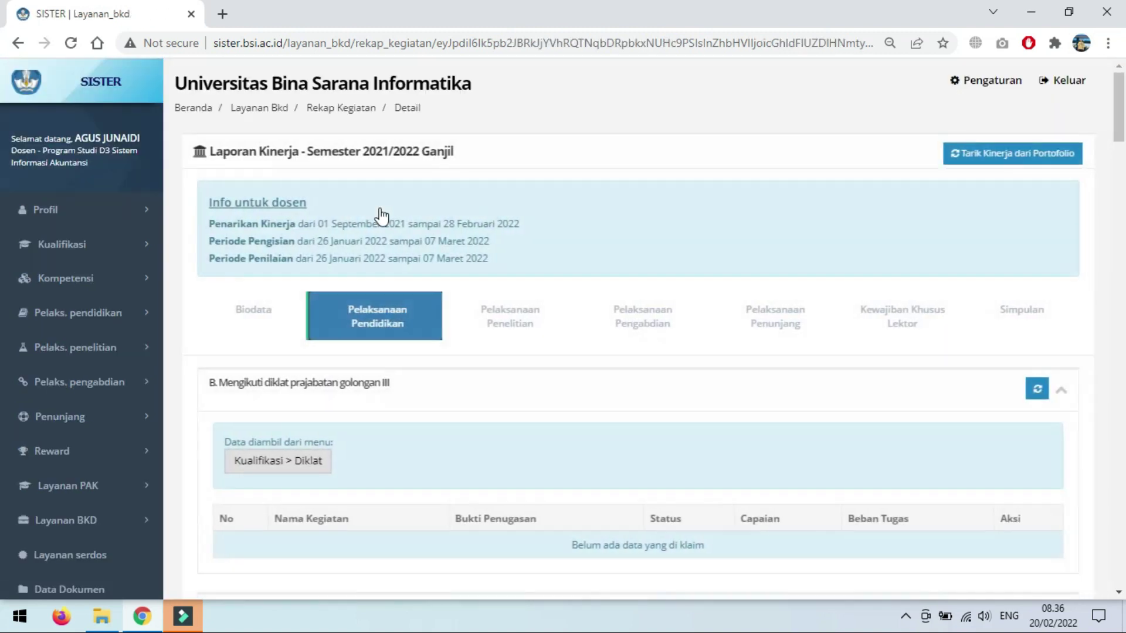
scroll(498, 402, "down", 1)
scroll(498, 403, "down", 8)
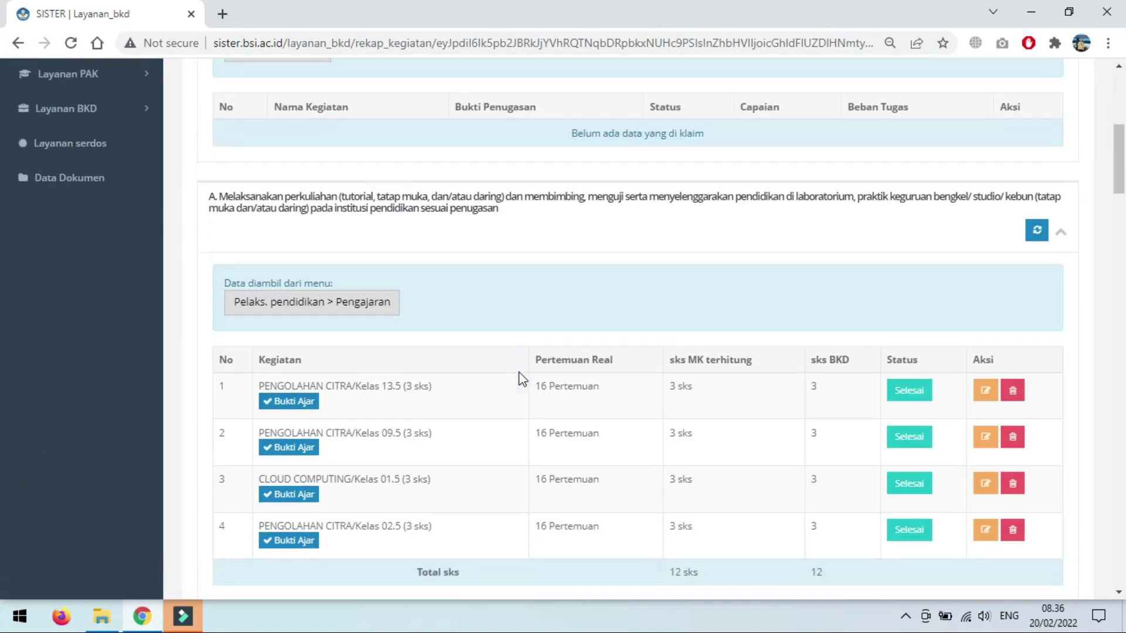
scroll(516, 375, "up", 1)
scroll(704, 281, "up", 1)
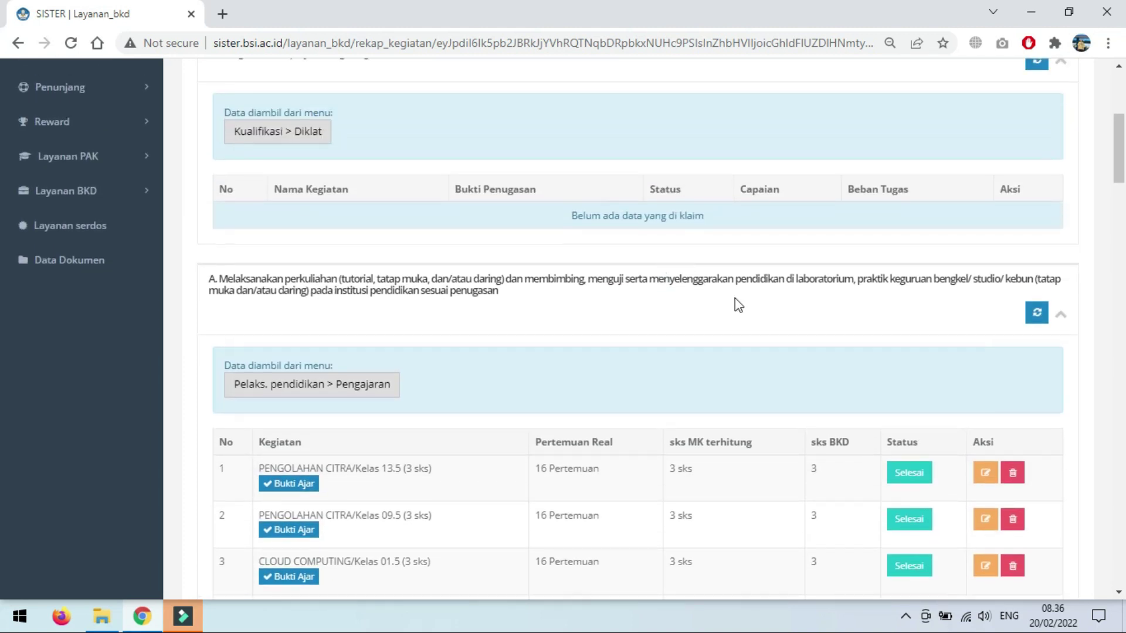
Step: Pull section A performance from the portfolio and dismiss the no-new-data notice
left_click(1036, 314)
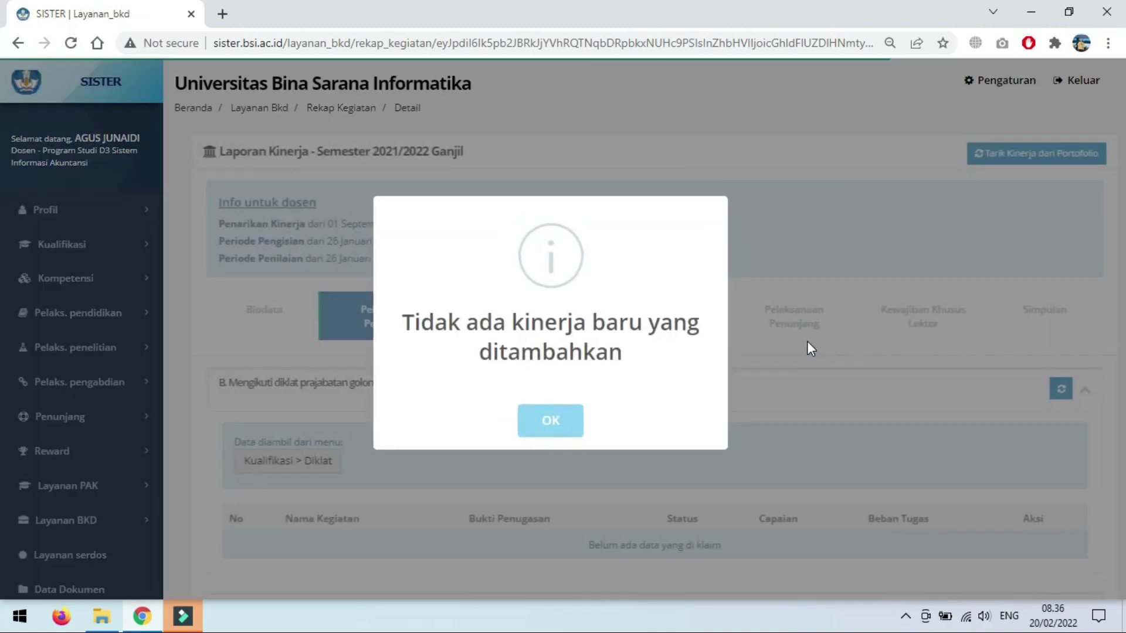
left_click(559, 435)
scroll(819, 375, "down", 9)
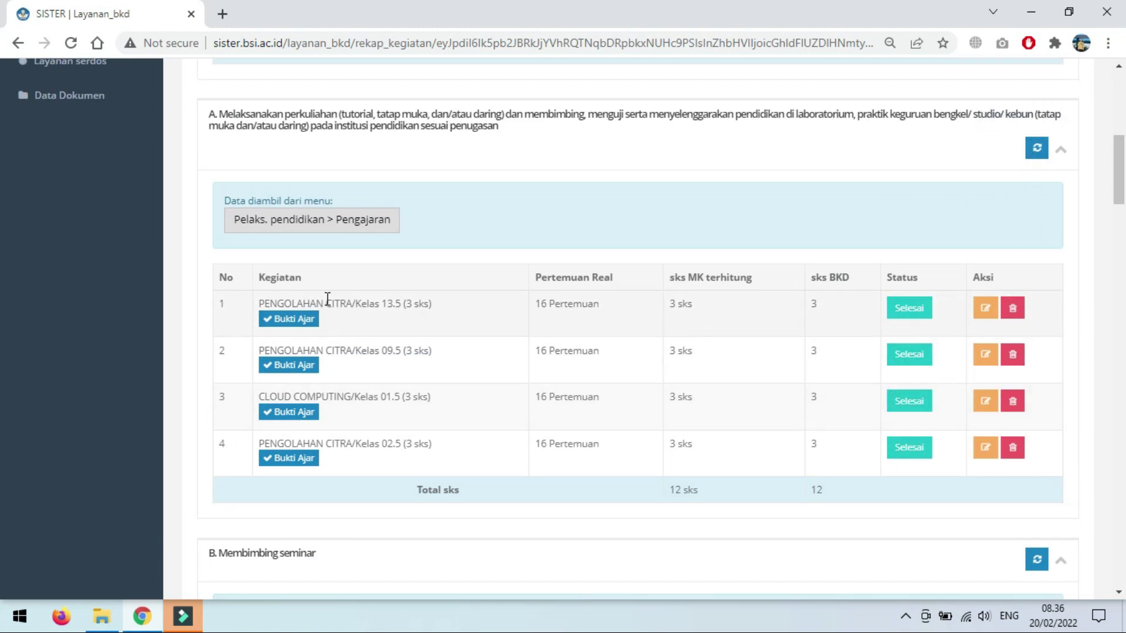
Step: Review PENGOLAHAN CITRA's Bukti Ajar documents, then return and show Pelaksanaan Penelitian
left_click(288, 321)
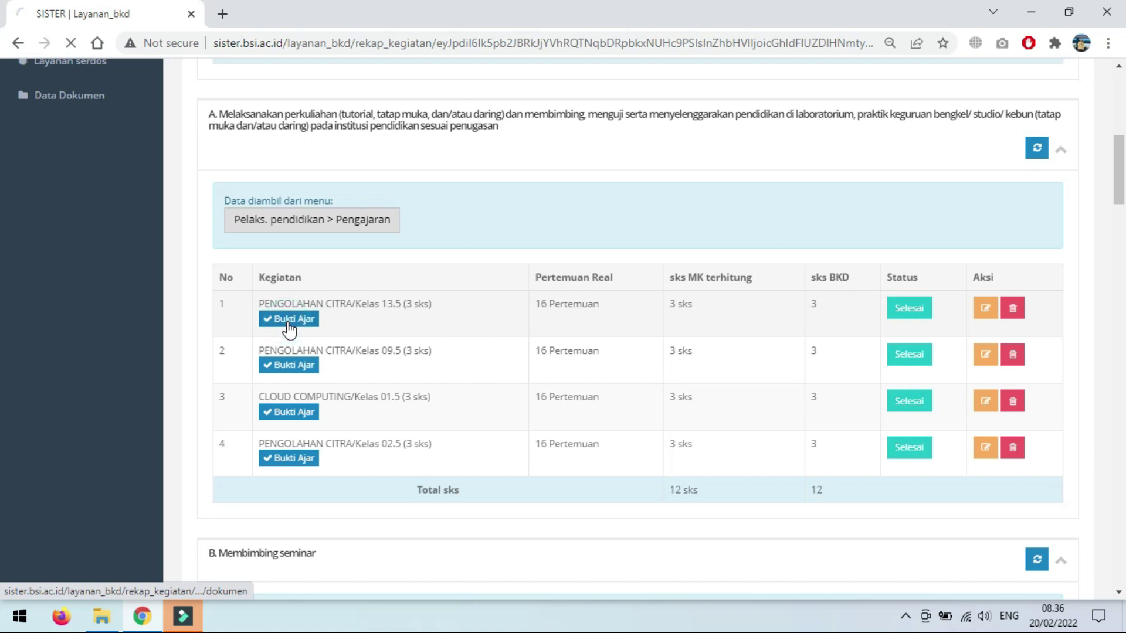
scroll(394, 352, "down", 1)
scroll(375, 352, "down", 1)
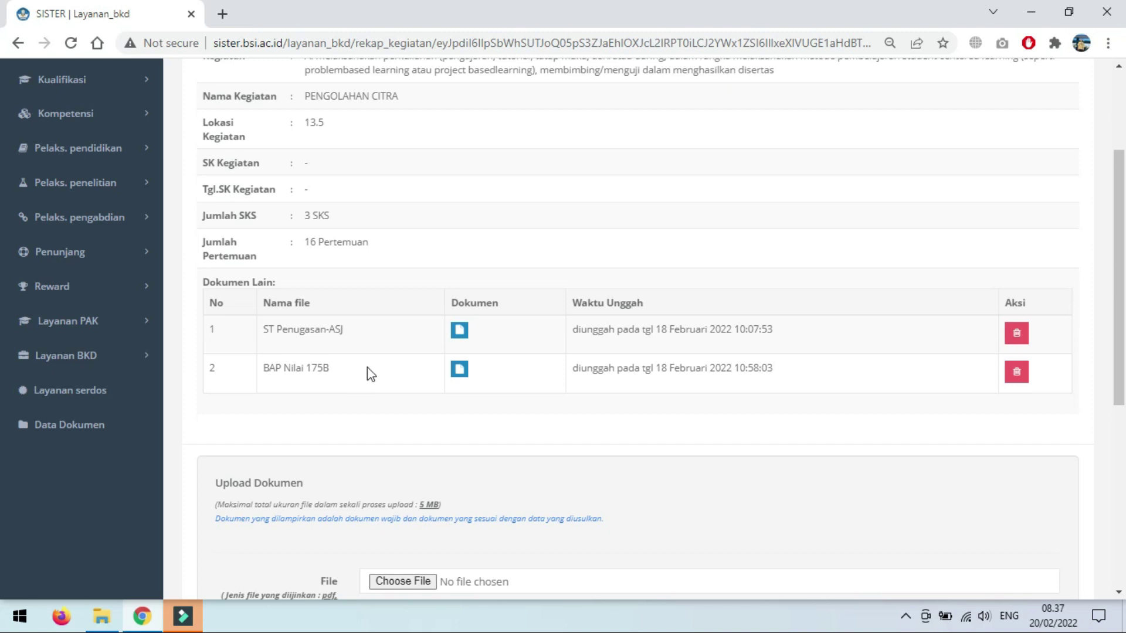
scroll(329, 390, "down", 4)
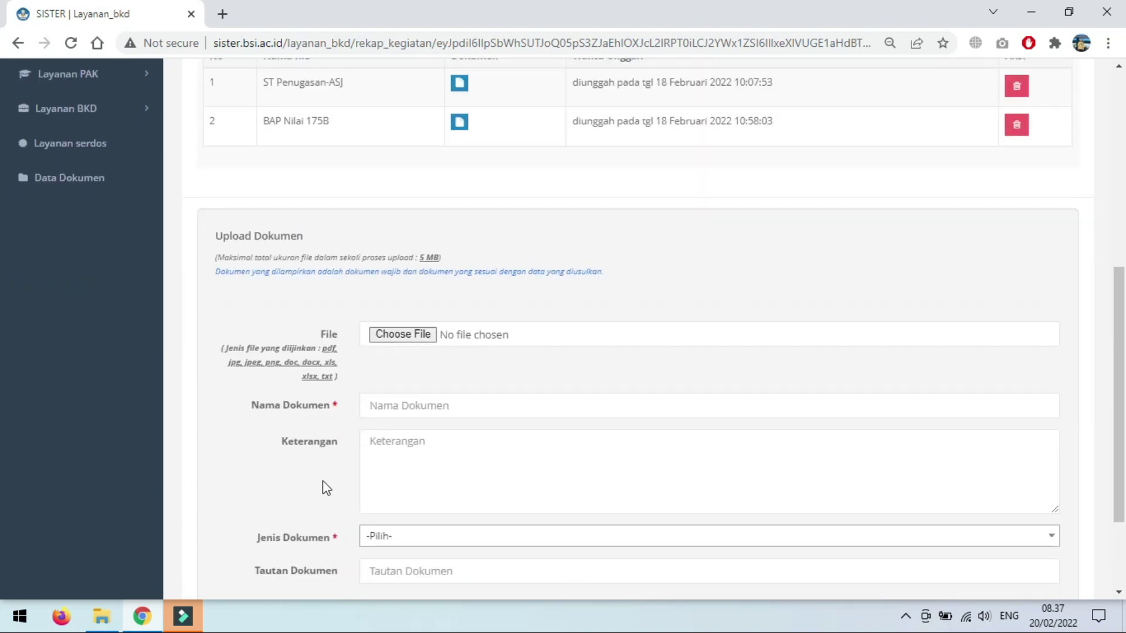
scroll(317, 467, "down", 2)
scroll(317, 469, "up", 6)
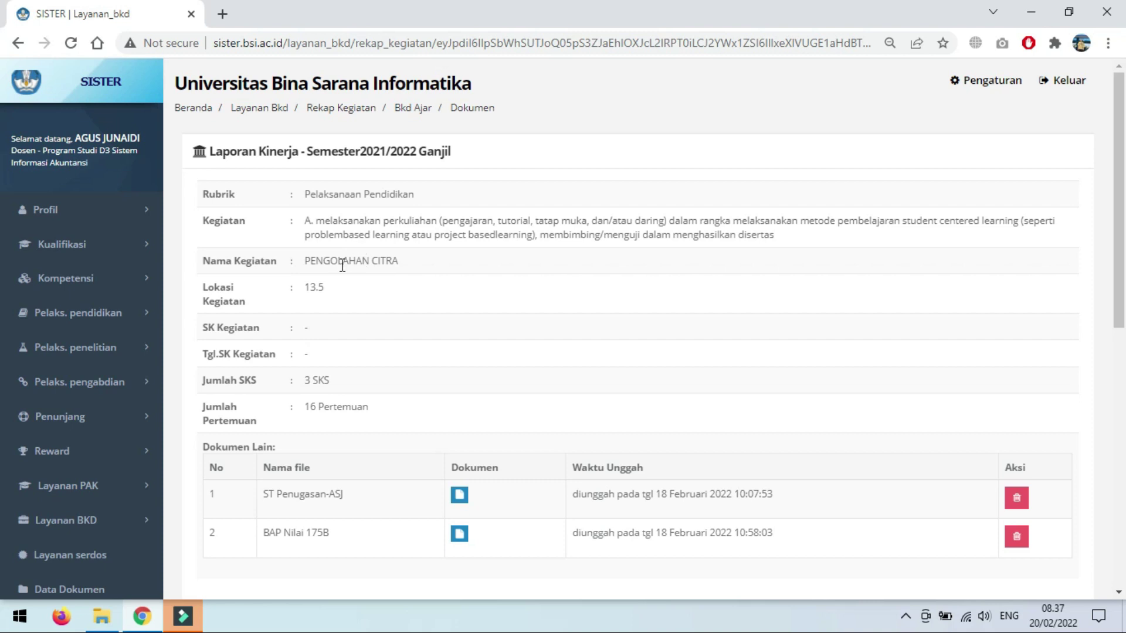
scroll(386, 261, "down", 5)
left_click(228, 531)
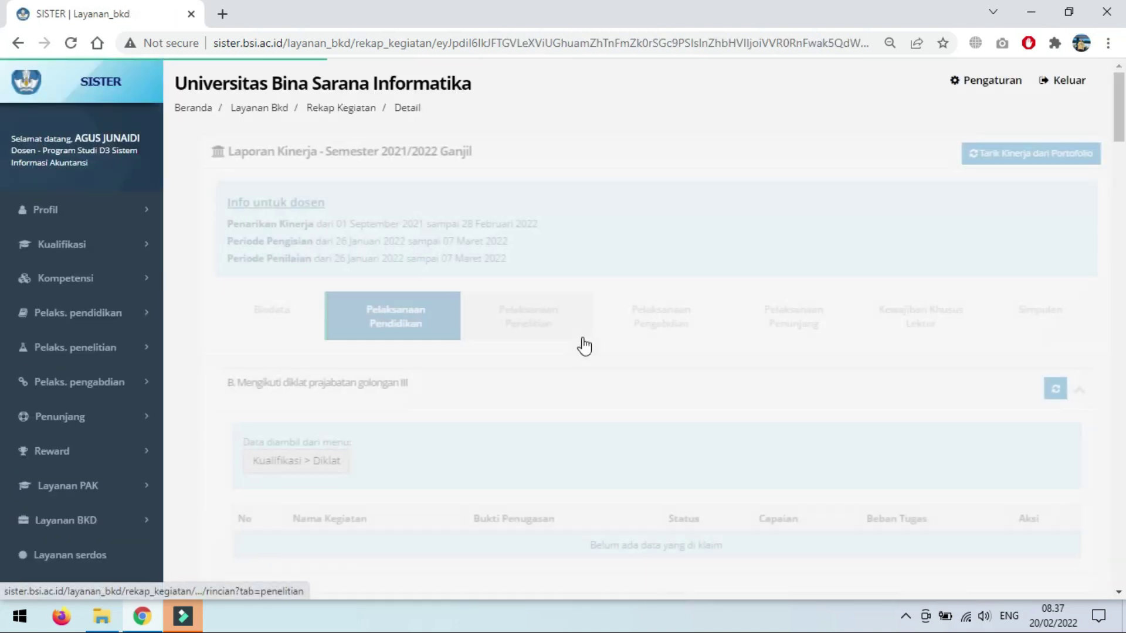
left_click(514, 333)
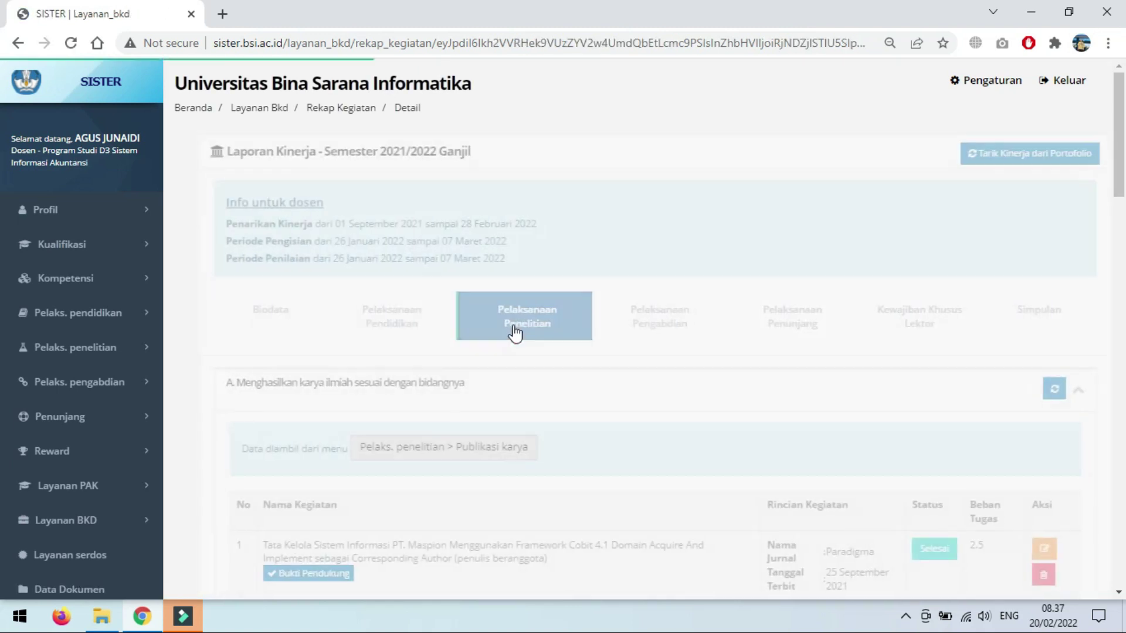
scroll(532, 387, "down", 4)
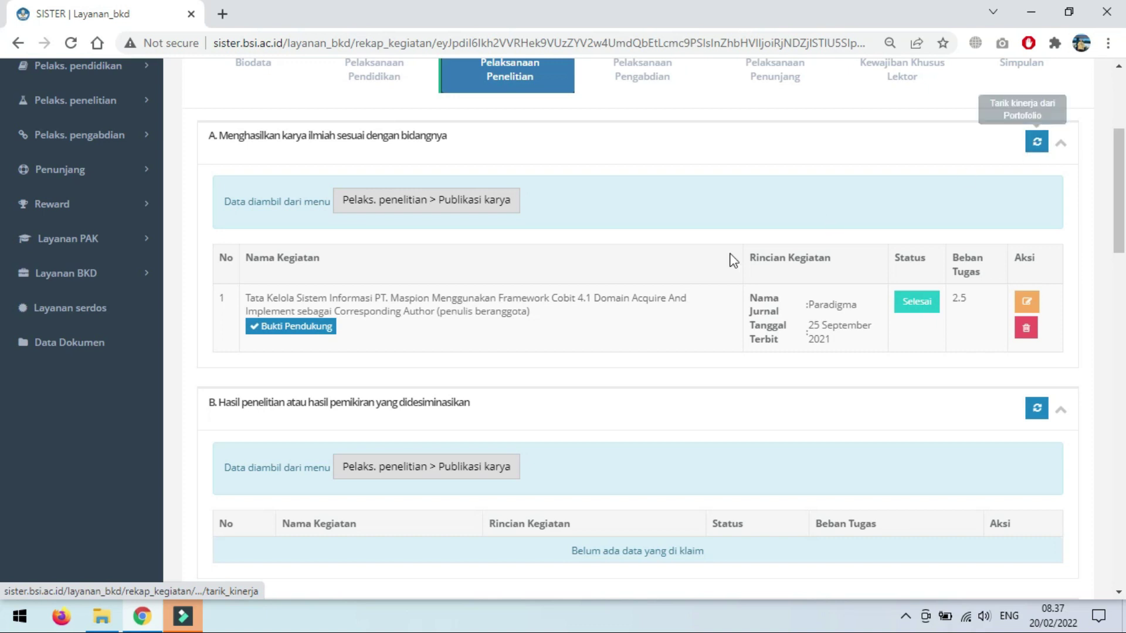
left_click(307, 333)
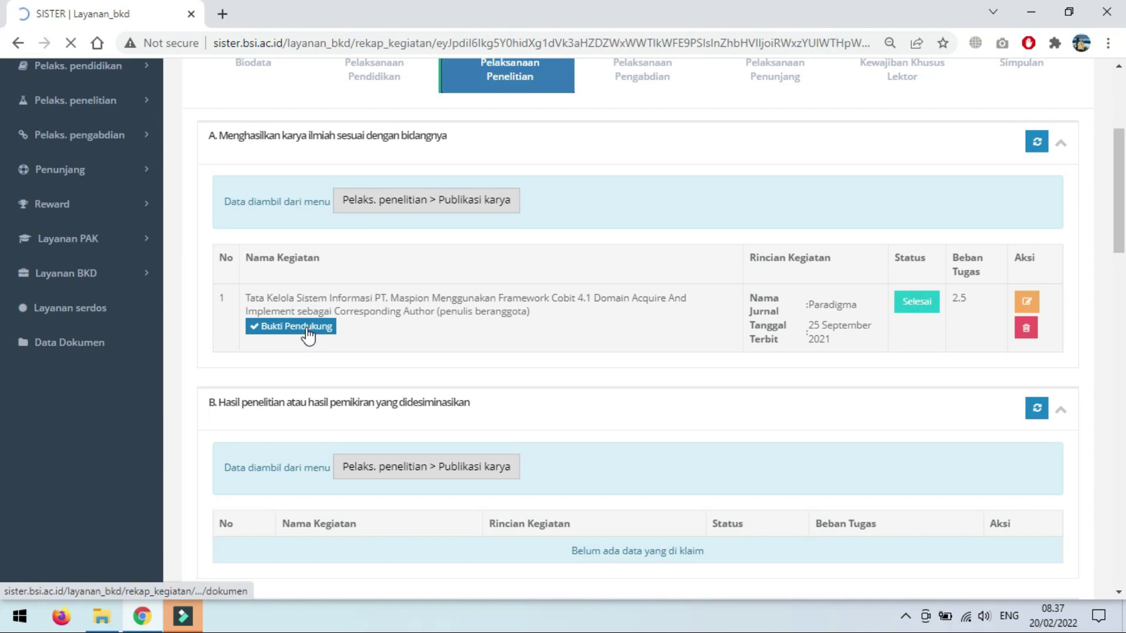
scroll(440, 403, "down", 1)
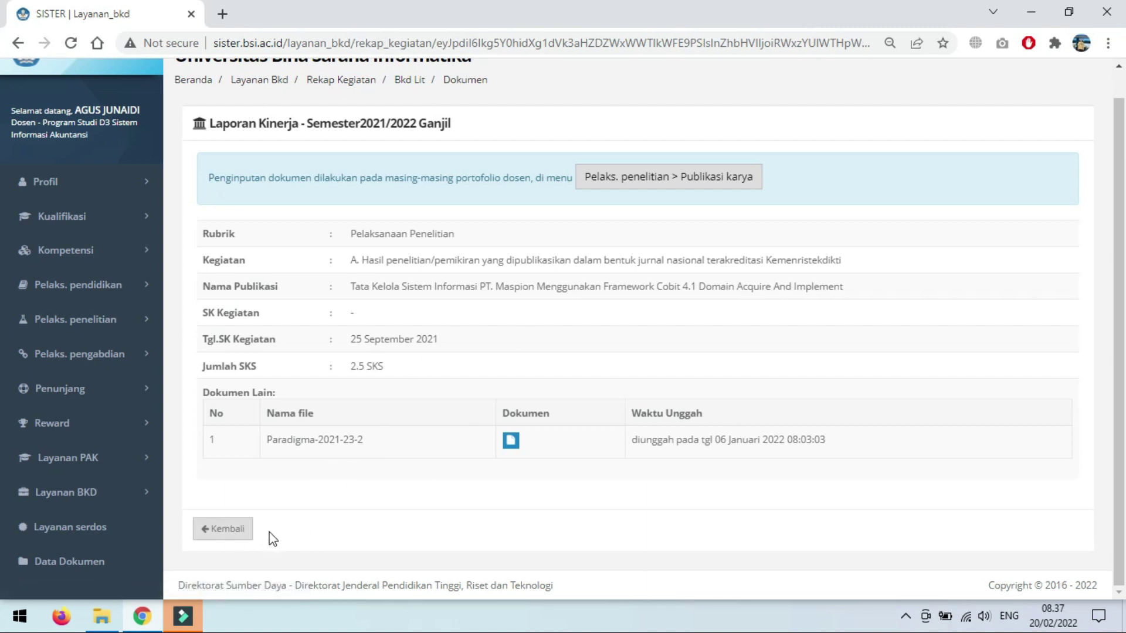
left_click(245, 529)
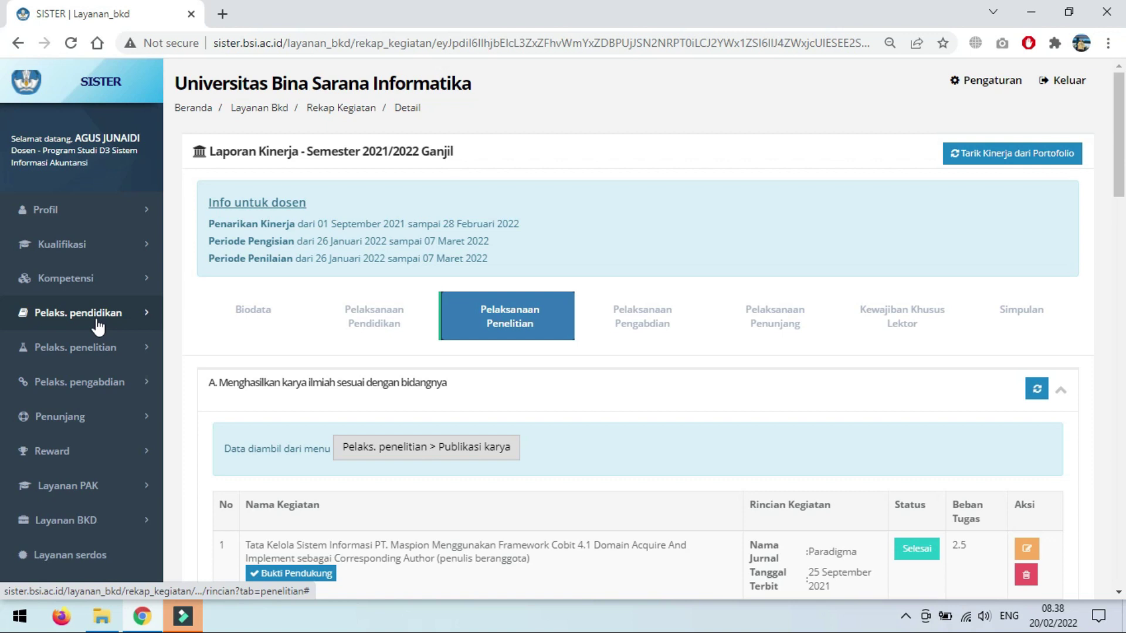
scroll(705, 443, "down", 3)
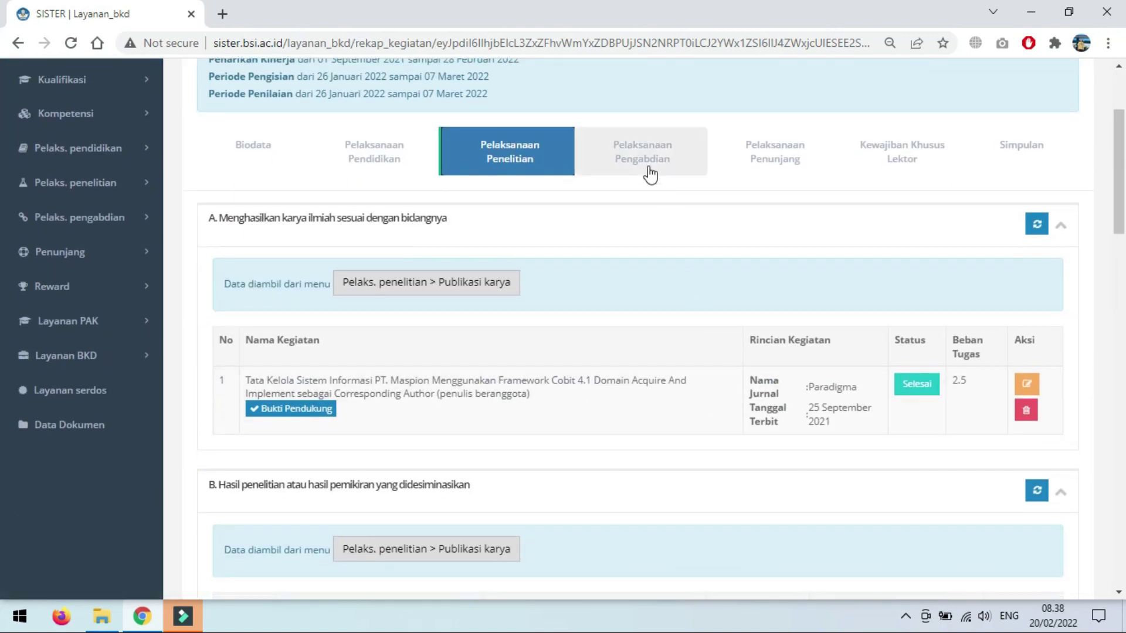
Step: Review Pelaksanaan Pengabdian: two outreach activities (0.25, 0.375) and the Jurnal Informatika editor role
left_click(642, 154)
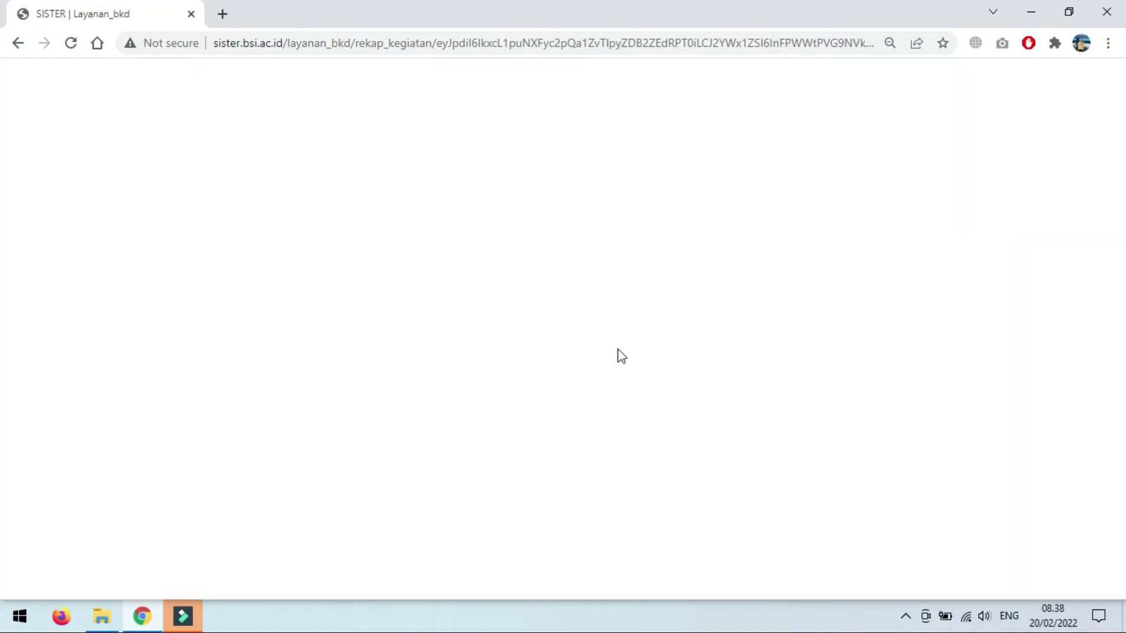
scroll(663, 399, "down", 12)
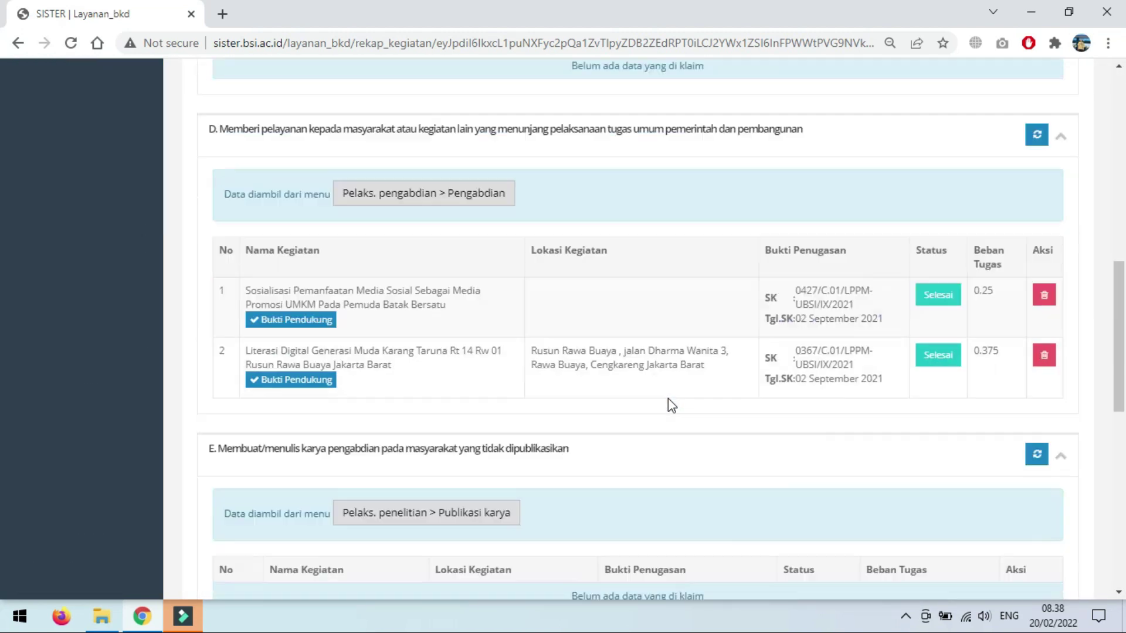
scroll(604, 176, "up", 1)
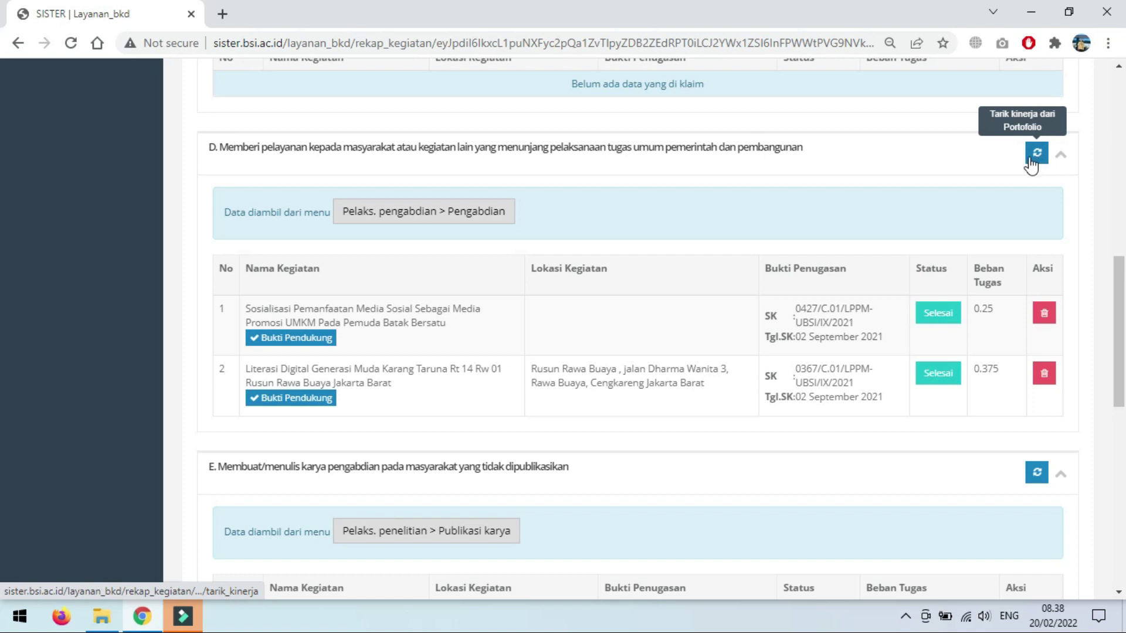
scroll(737, 259, "down", 4)
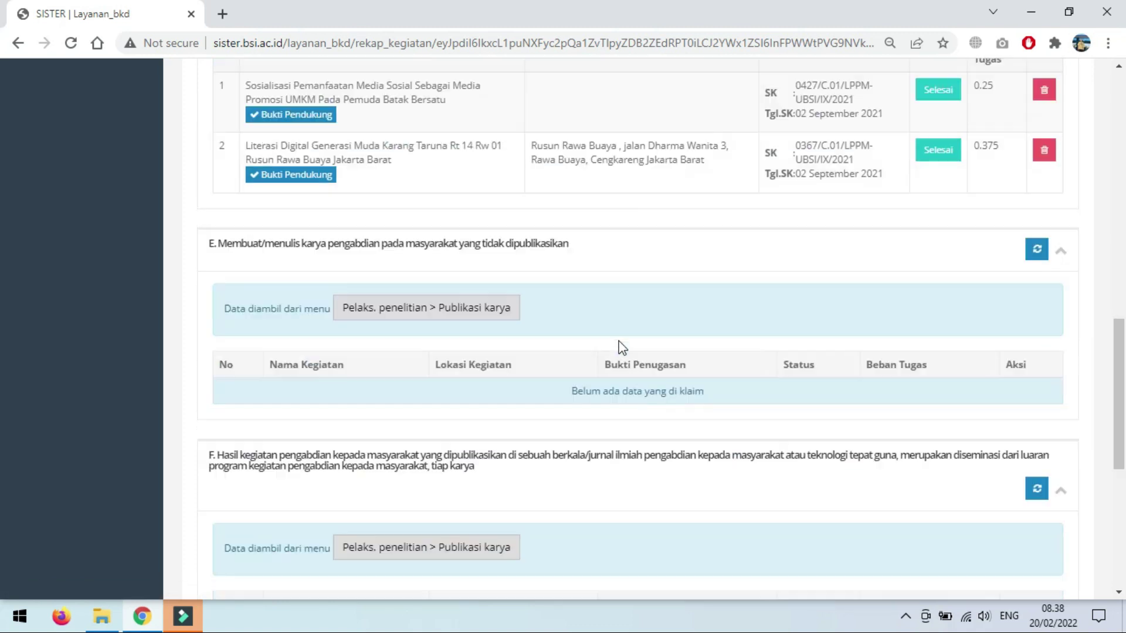
scroll(574, 171, "up", 3)
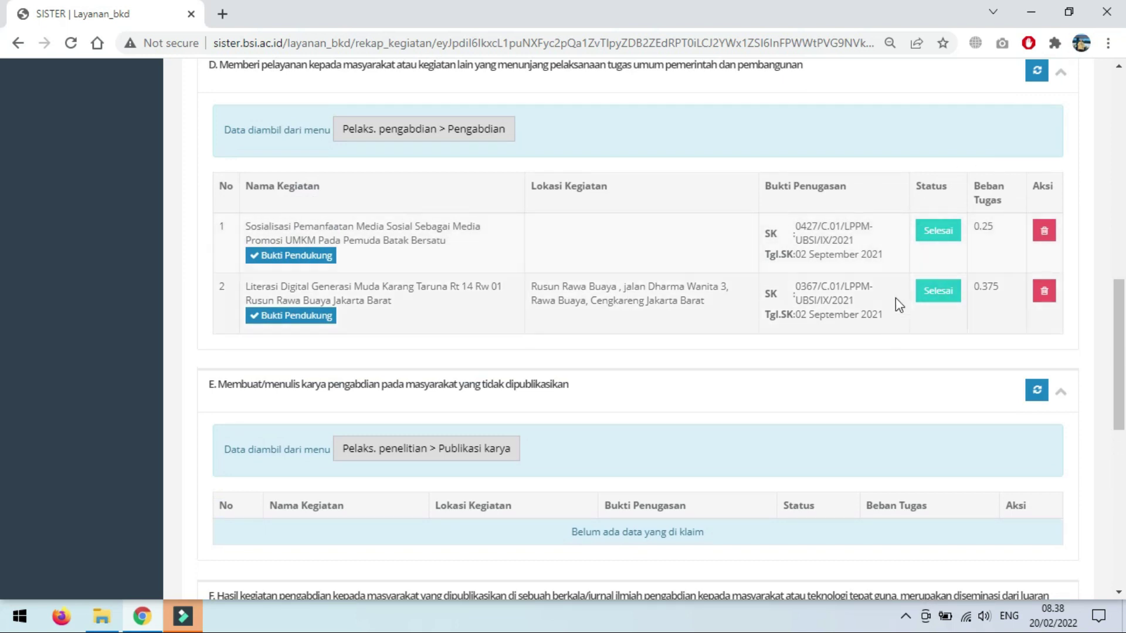
scroll(639, 302, "up", 5)
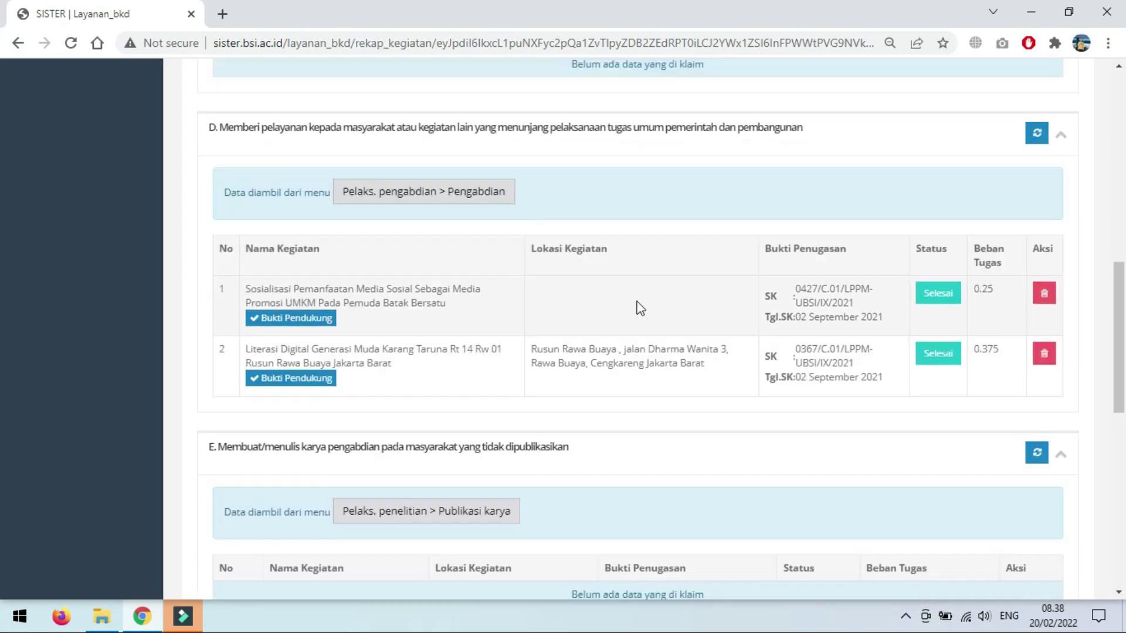
scroll(645, 297, "down", 13)
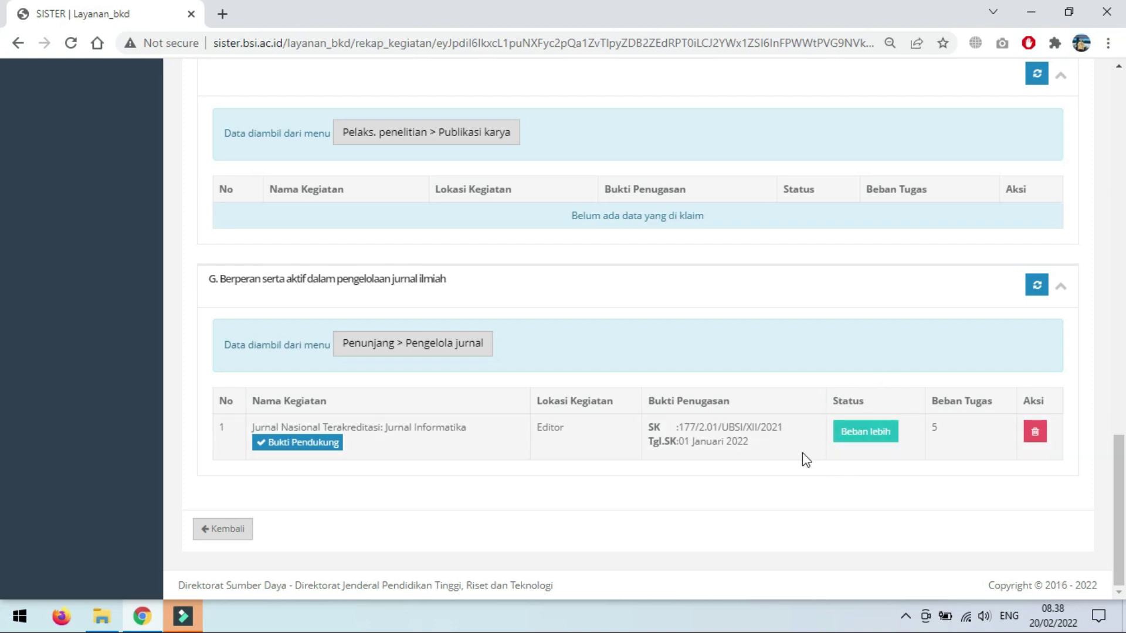
scroll(776, 444, "up", 15)
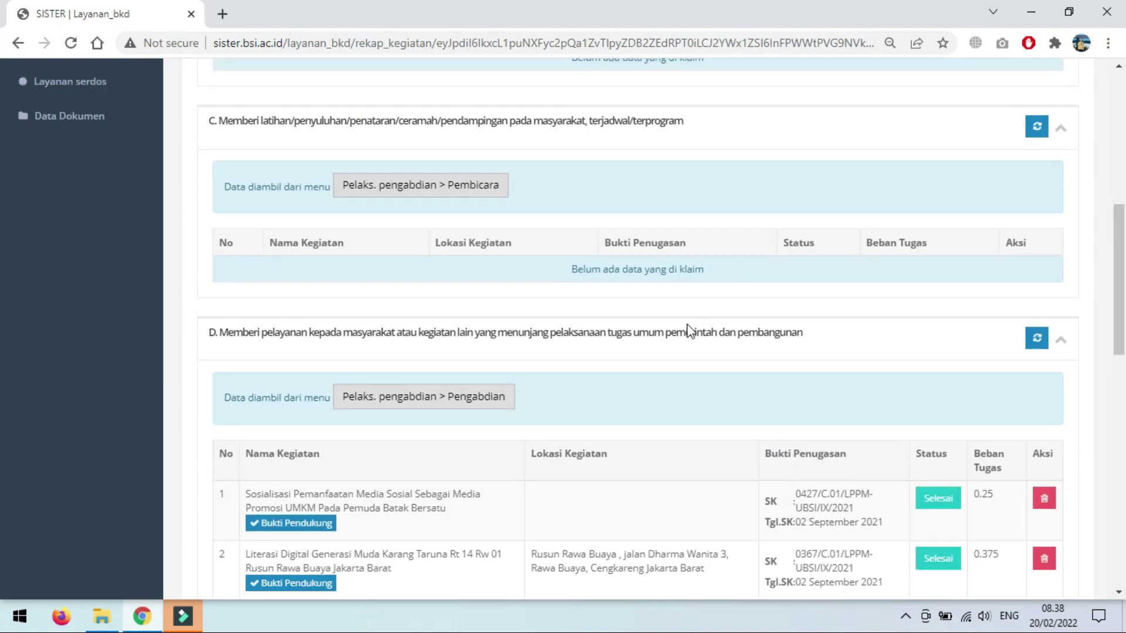
scroll(692, 340, "down", 15)
Step: Reopen the 2021/2022 Ganjil performance report at the Pelaksanaan Penunjang section
left_click(220, 530)
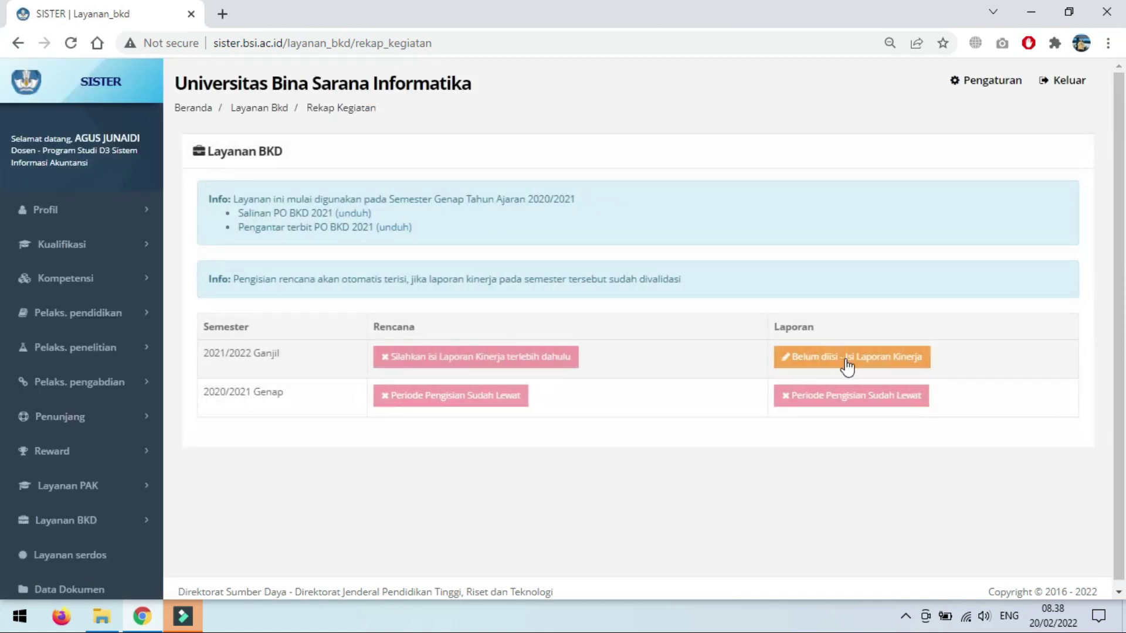
left_click(855, 362)
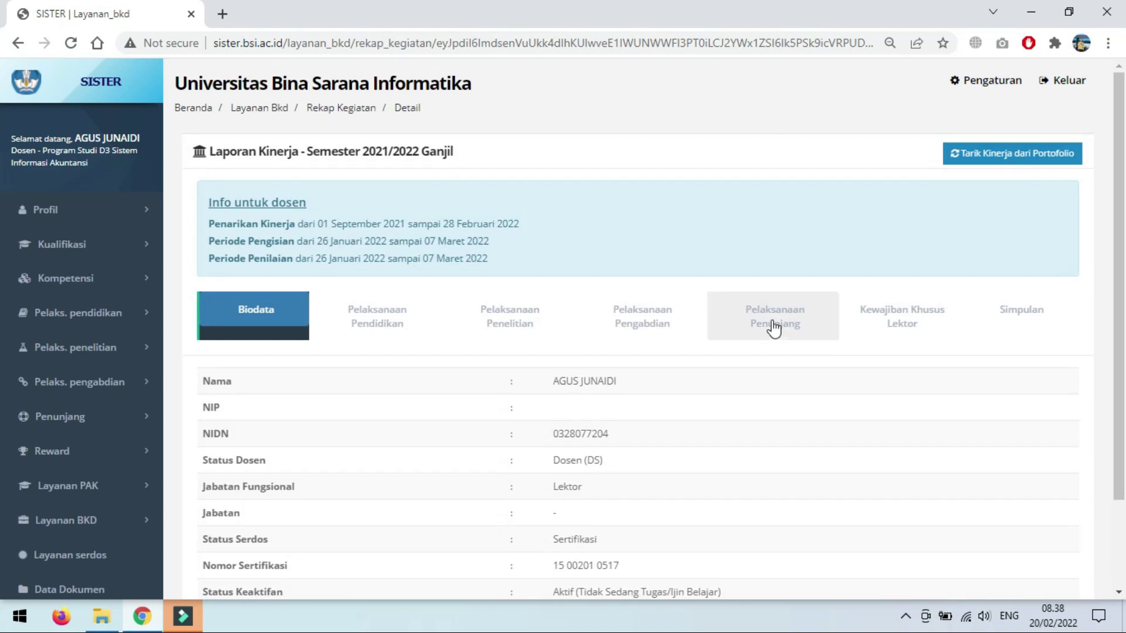
left_click(774, 324)
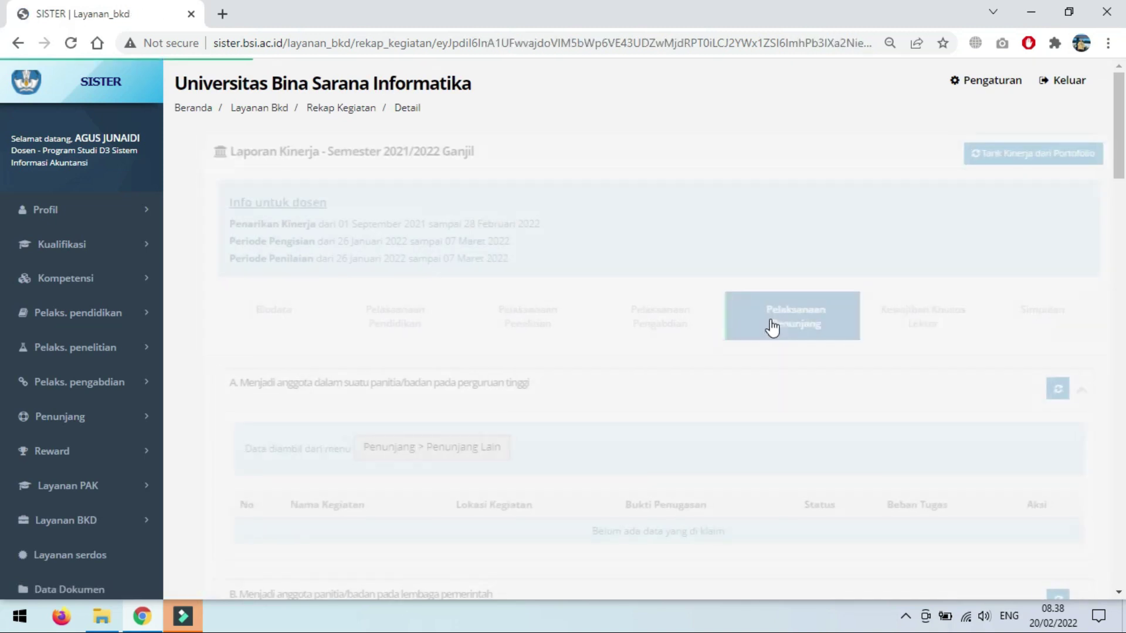
scroll(727, 396, "down", 5)
scroll(727, 398, "down", 15)
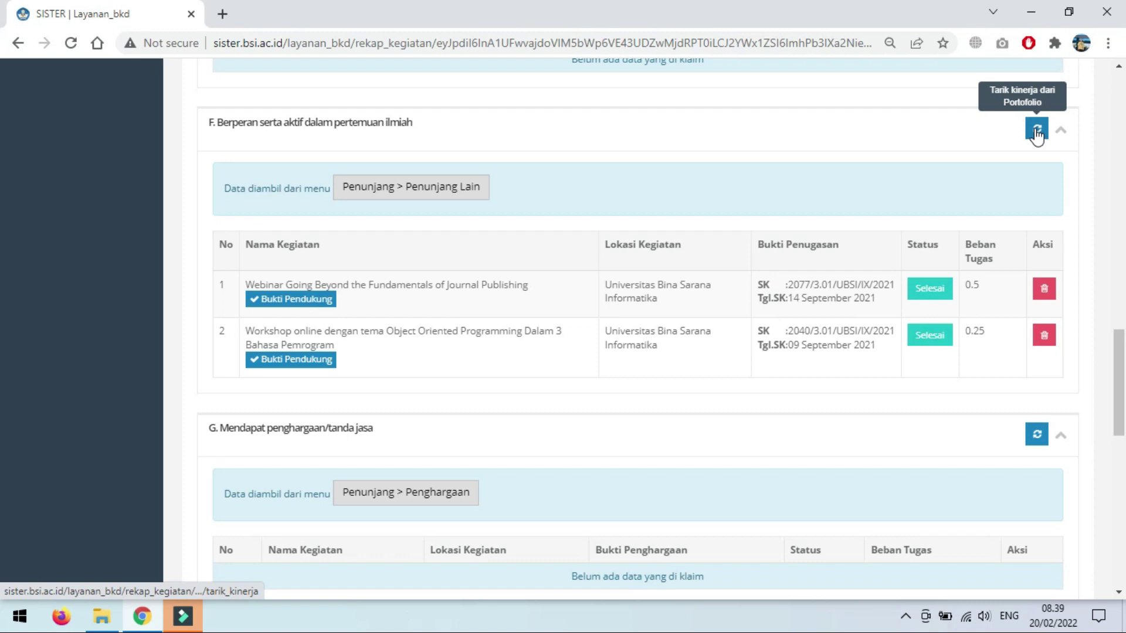
Step: Review the webinar entry's supporting documents, then return to the performance report
left_click(293, 300)
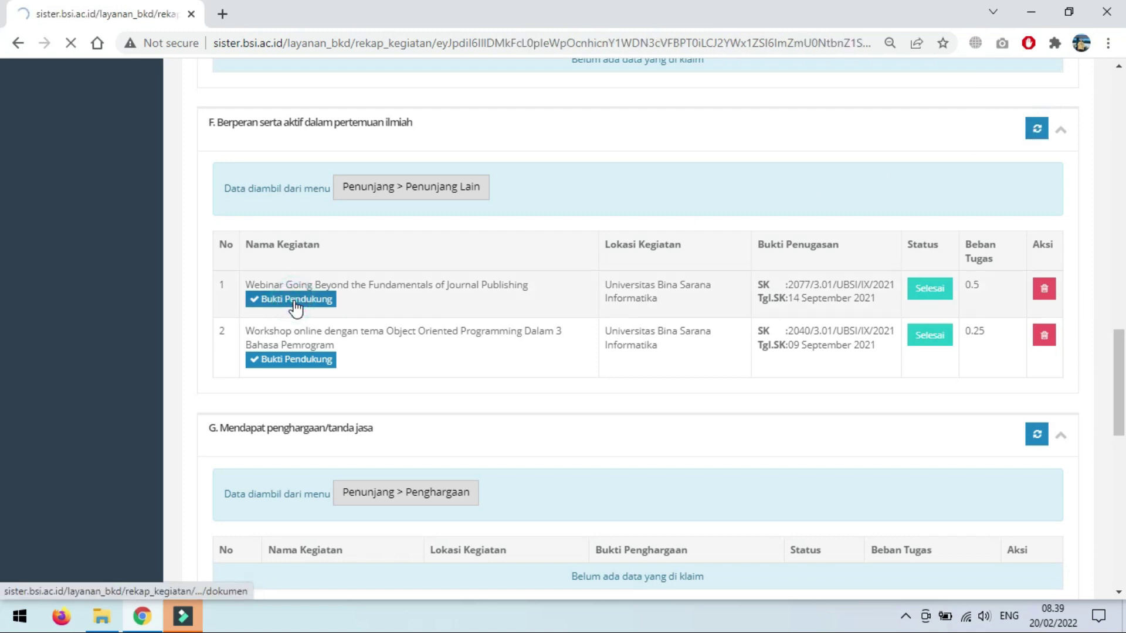
scroll(409, 415, "down", 2)
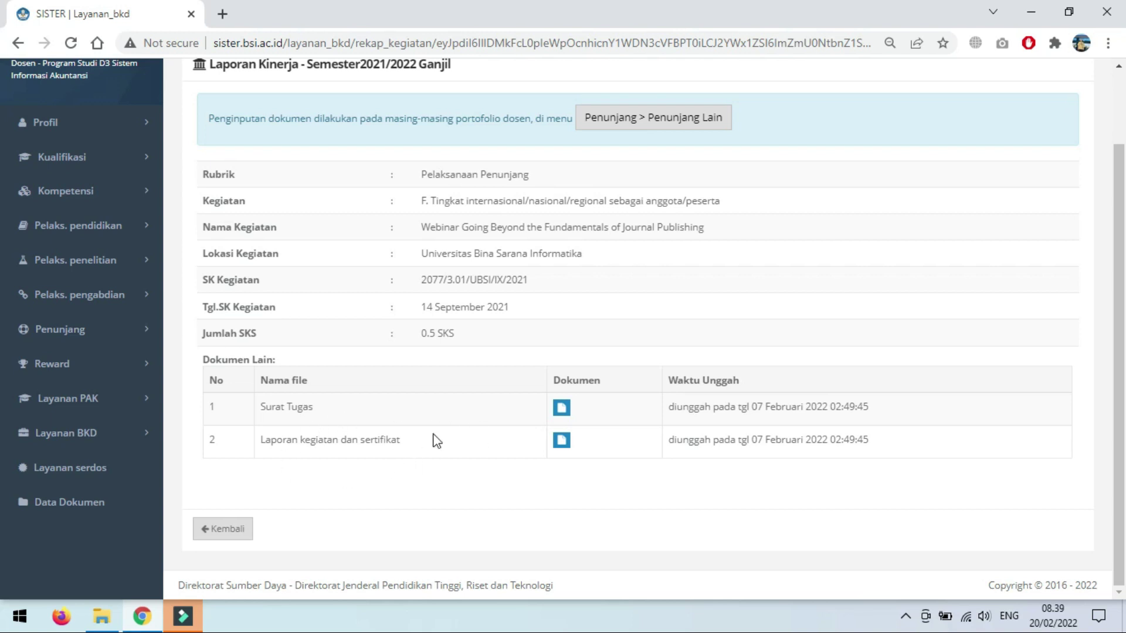
left_click(228, 538)
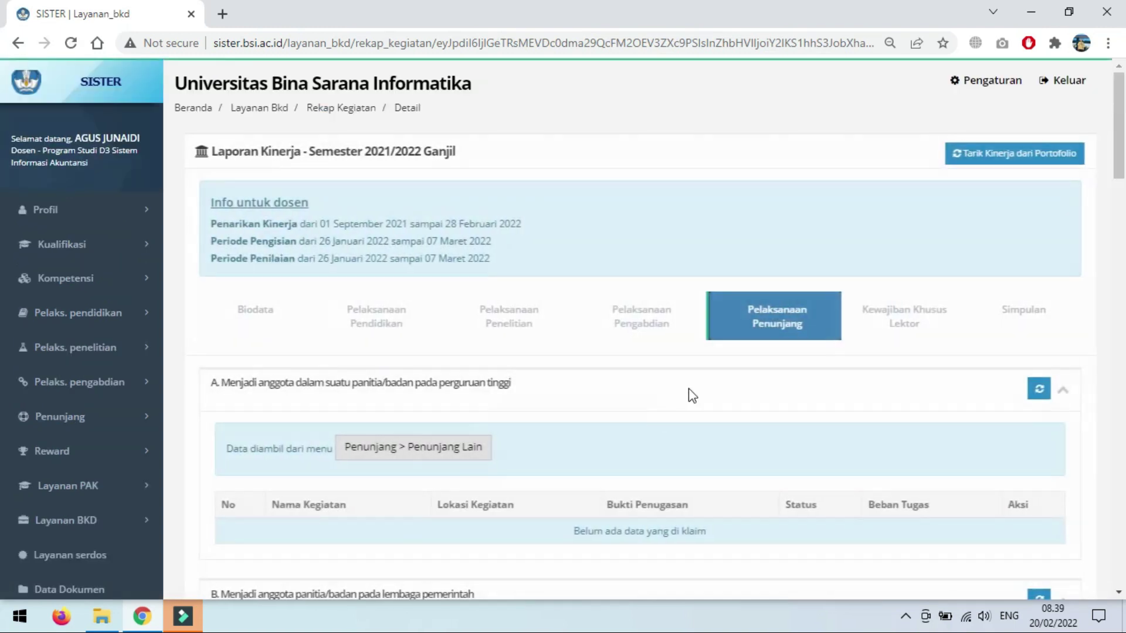
scroll(747, 375, "down", 4)
scroll(903, 270, "up", 3)
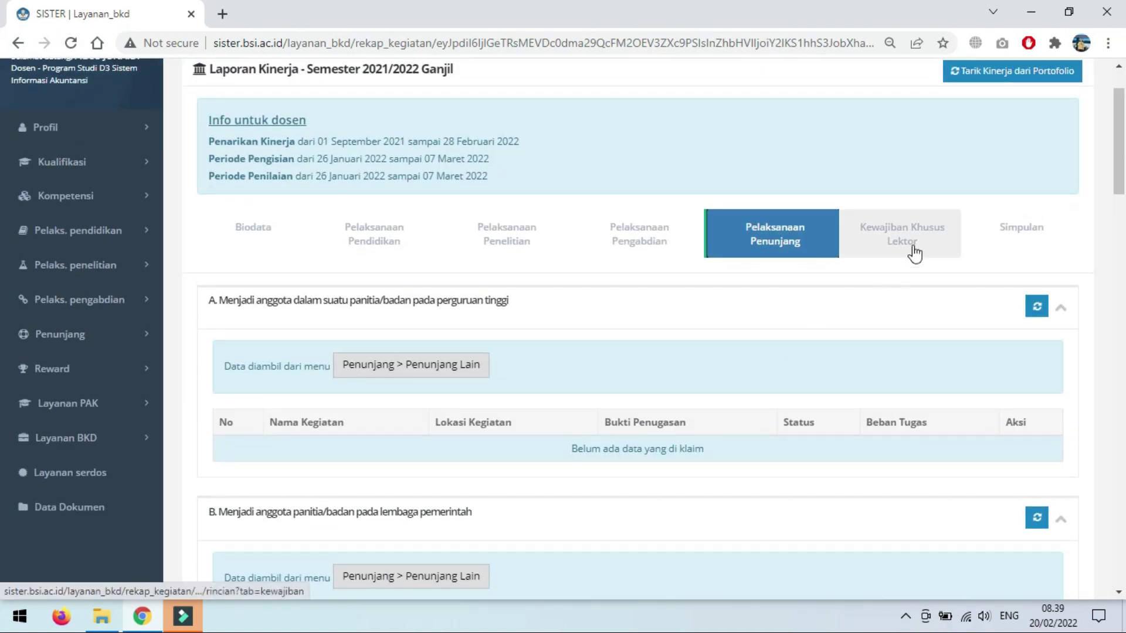
Step: Review Kewajiban Khusus Lektor: 1 textbook and 14 scientific publications against minimums of 1
left_click(915, 253)
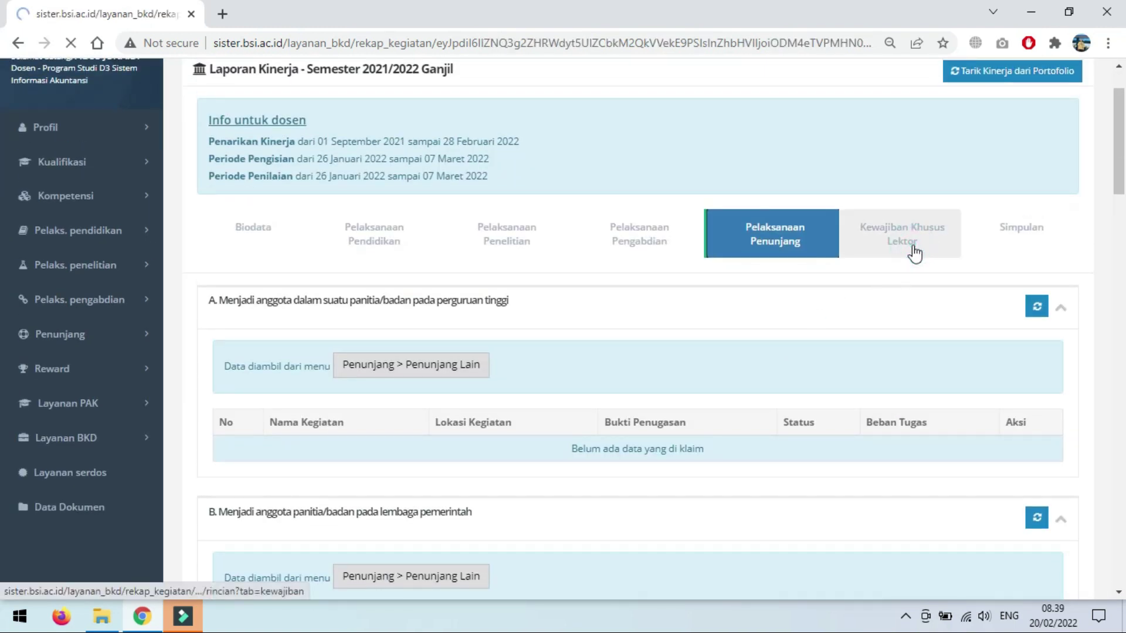
scroll(771, 344, "down", 4)
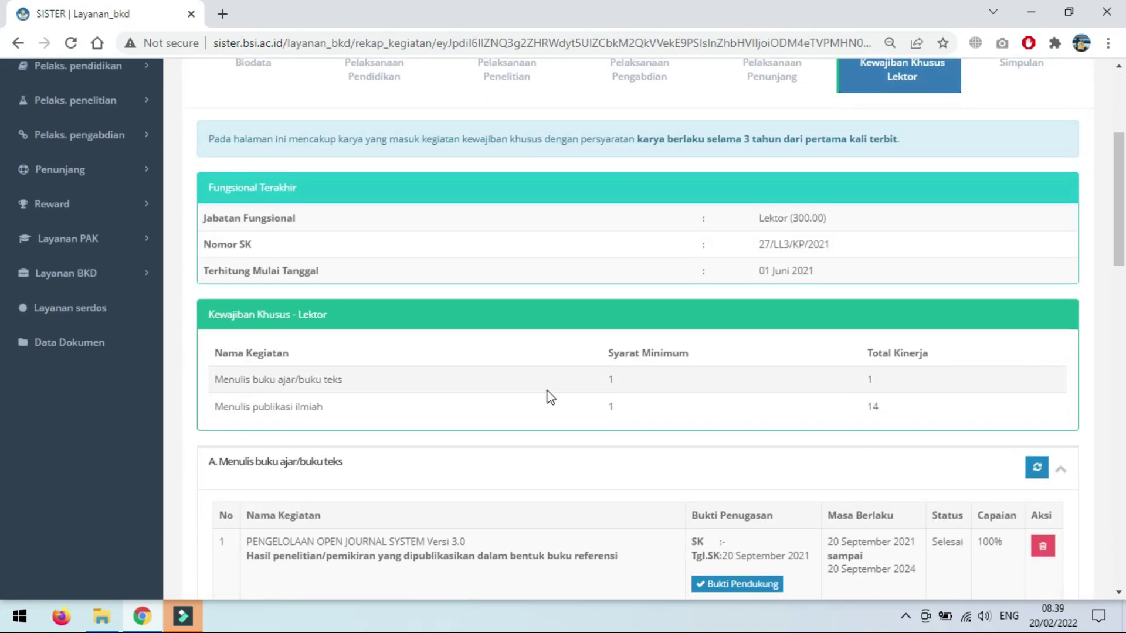
scroll(544, 400, "down", 3)
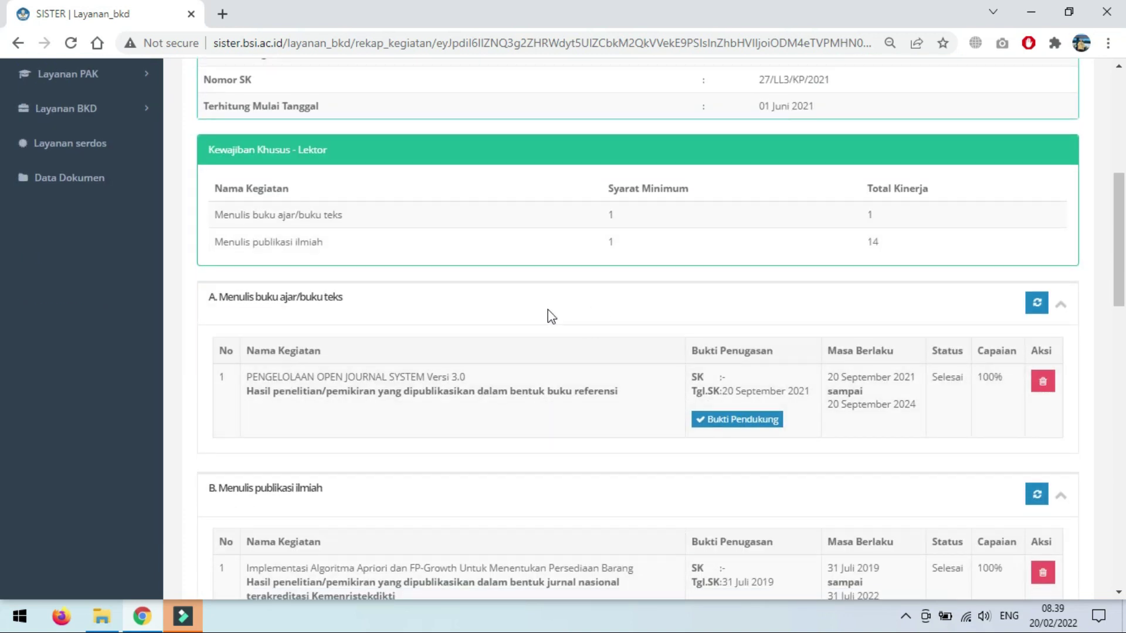
scroll(548, 312, "up", 3)
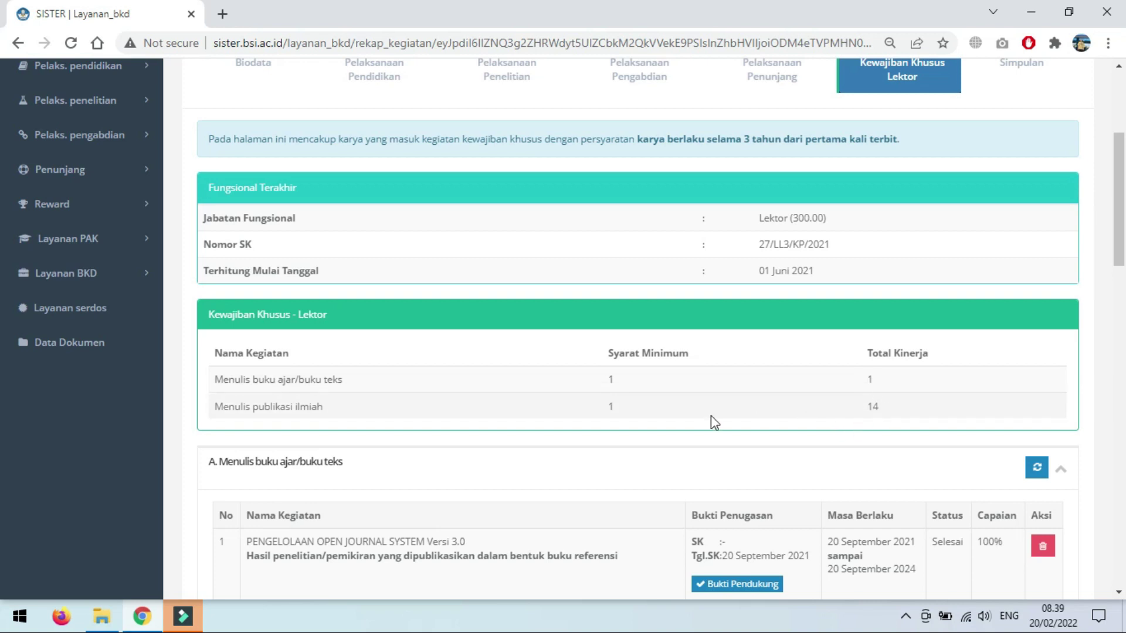
scroll(702, 415, "down", 5)
scroll(604, 518, "up", 3)
scroll(615, 504, "down", 5)
scroll(621, 491, "down", 10)
scroll(625, 481, "up", 18)
scroll(628, 466, "up", 5)
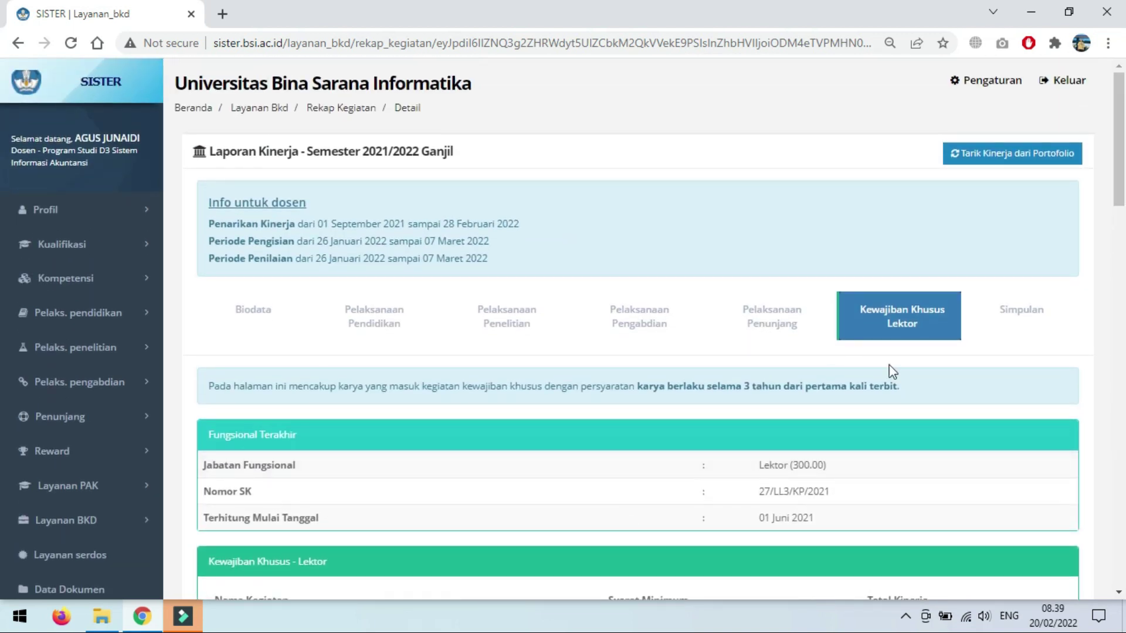
Step: Review the Simpulan summary: 15.875 sks total, every Kewajiban BKD row marked M
left_click(1030, 319)
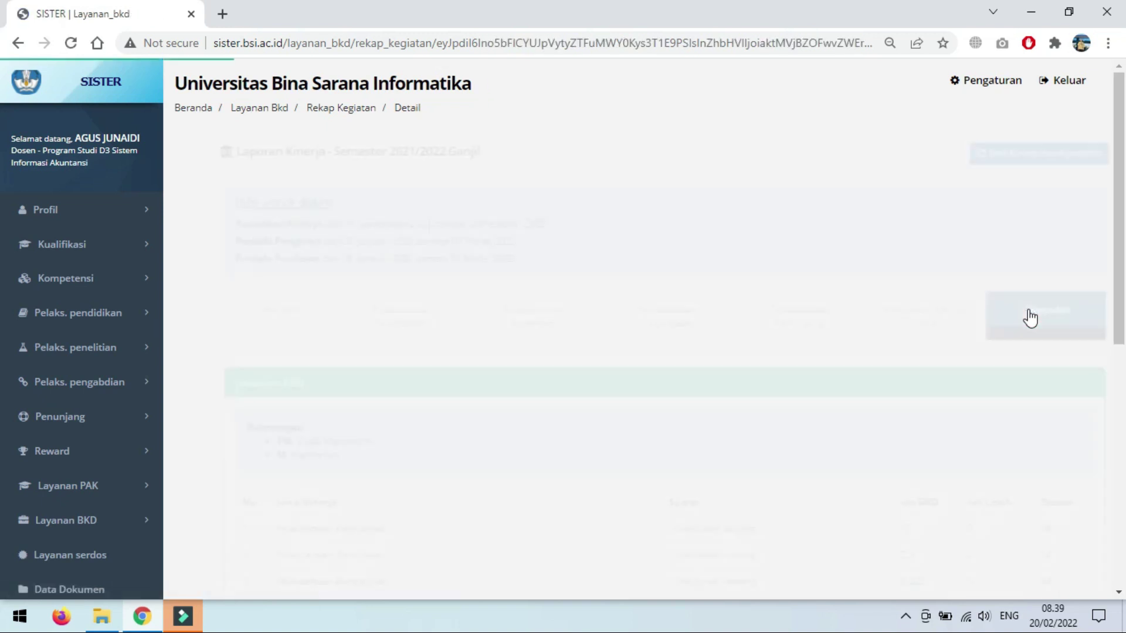
scroll(700, 434, "down", 5)
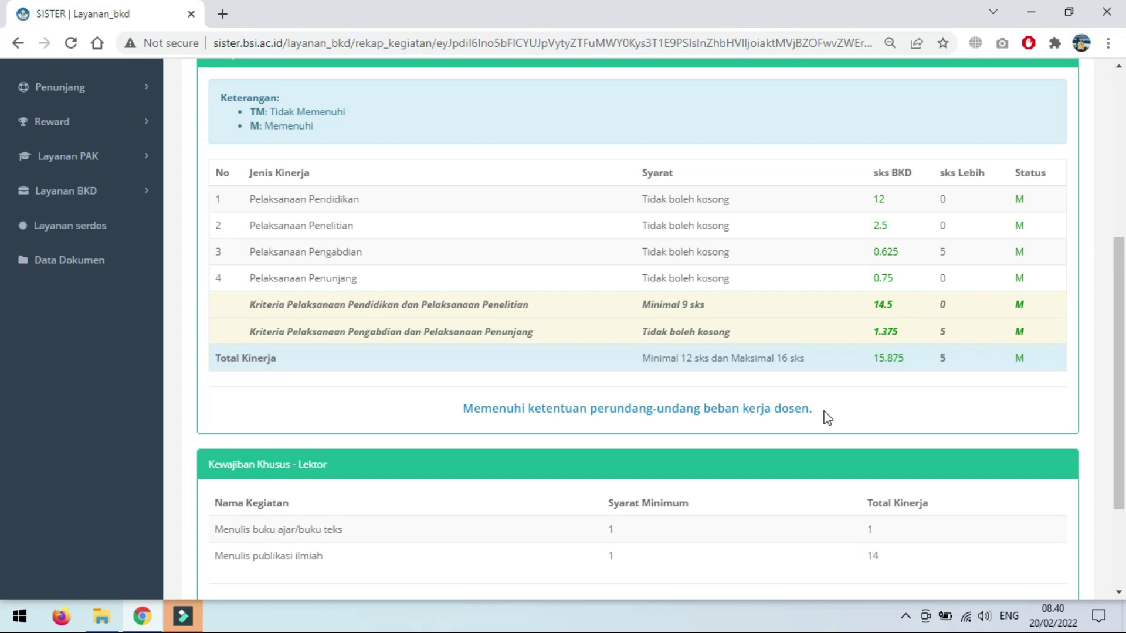
scroll(827, 418, "down", 3)
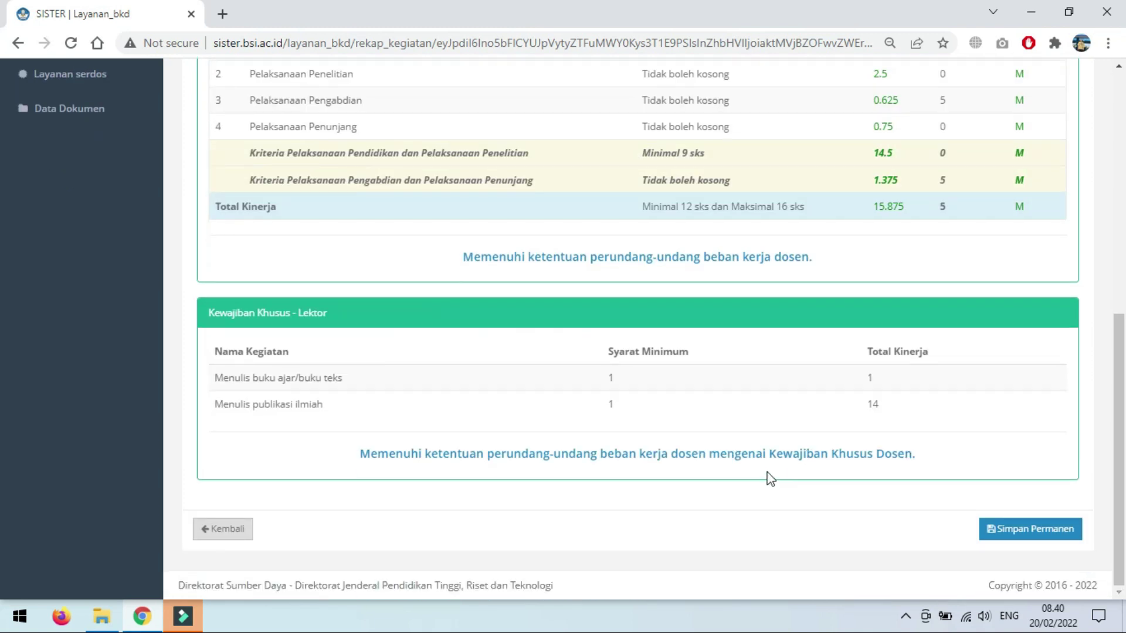
Step: Go back and reopen the 2021/2022 Ganjil report at the Pelaksanaan Pengabdian section
left_click(234, 535)
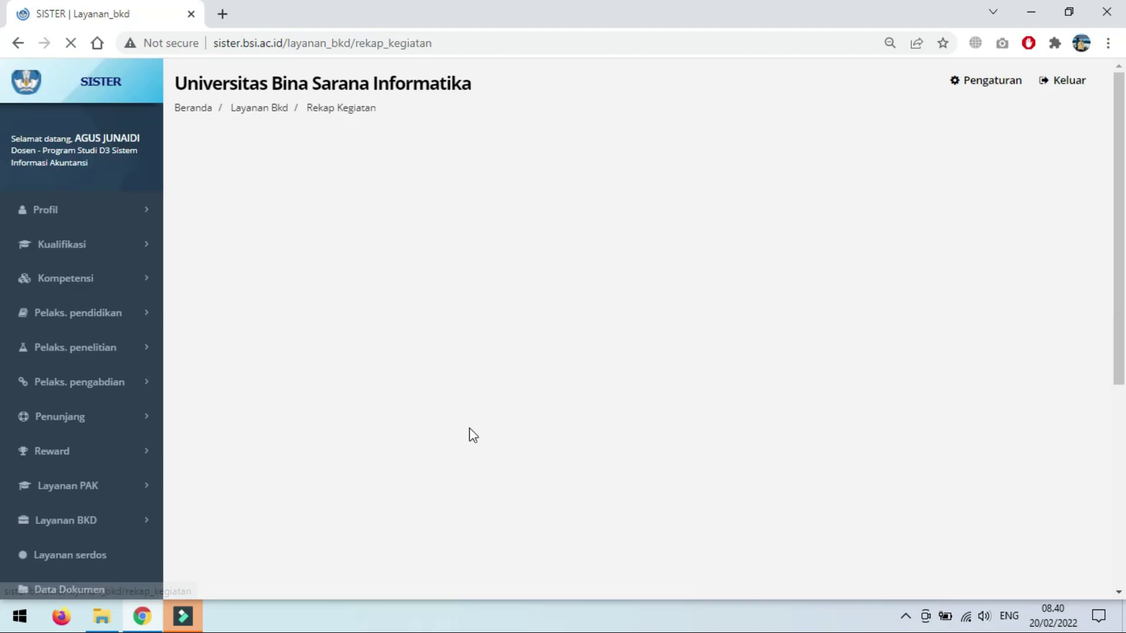
left_click(778, 358)
scroll(811, 290, "up", 3)
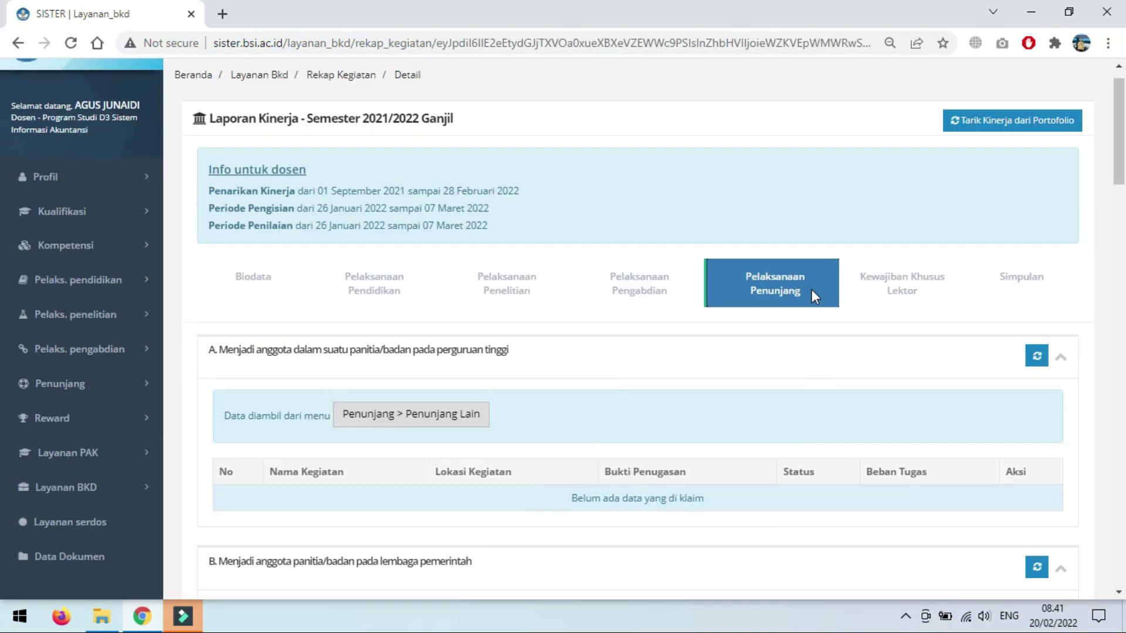
left_click(647, 321)
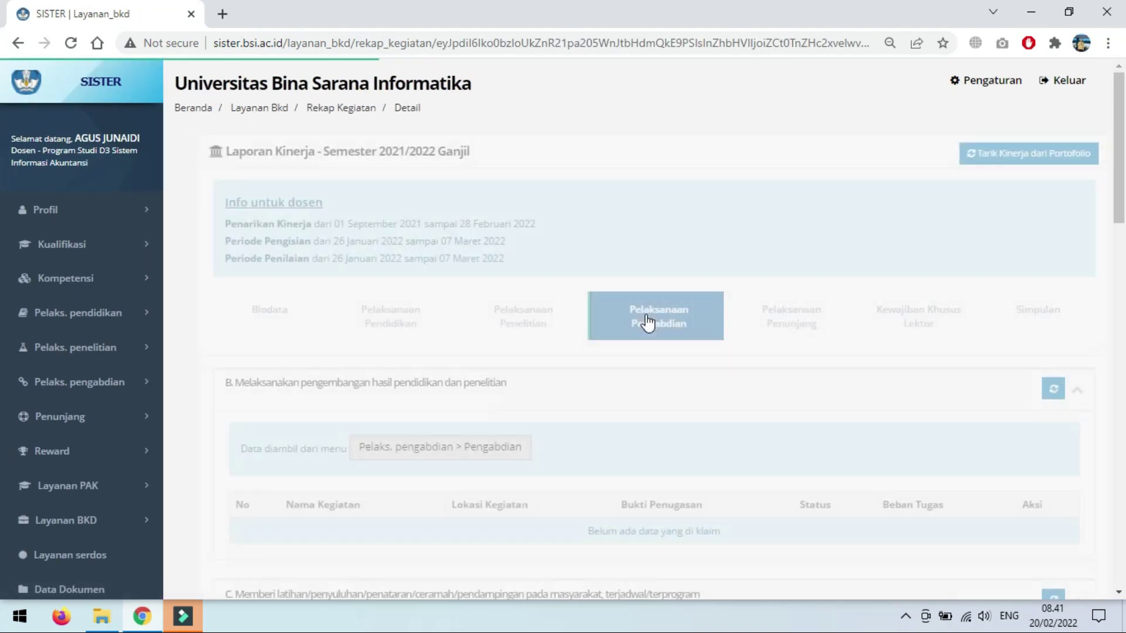
scroll(759, 462, "down", 15)
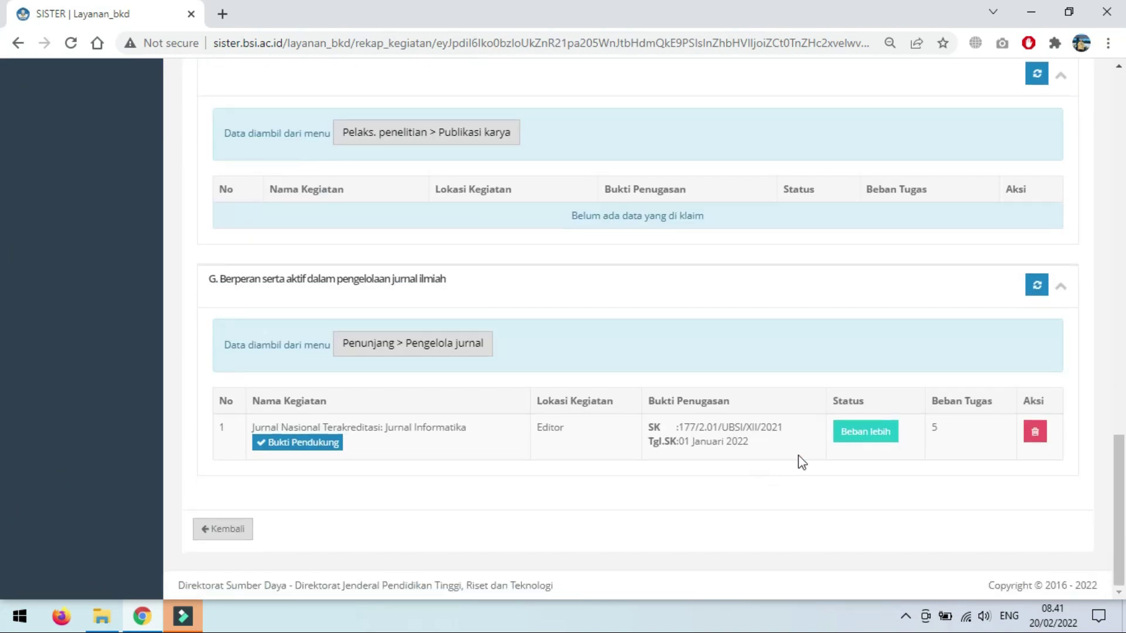
Step: Leave the Jurnal Informatika editor entry's status at Beban lebih and close the status dialog
left_click(867, 437)
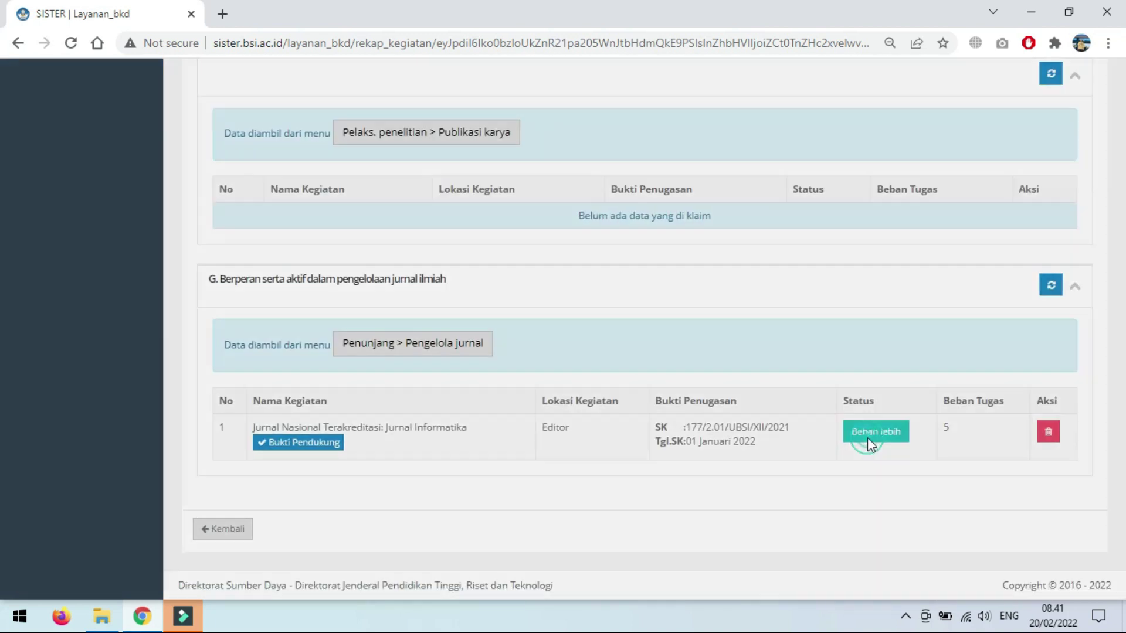
left_click(487, 190)
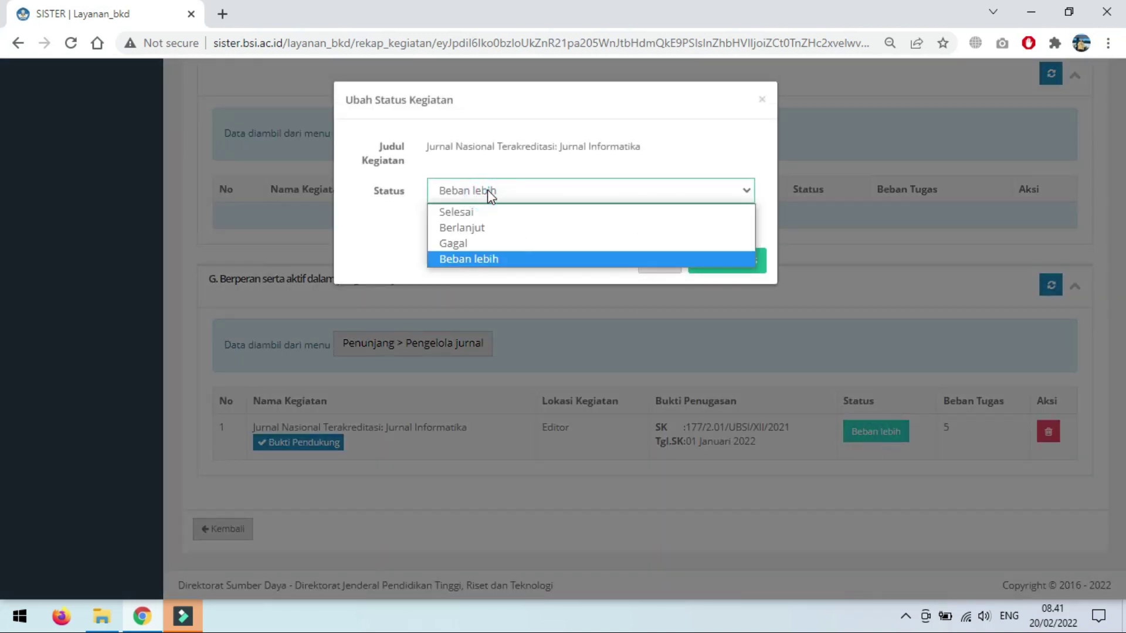
left_click(493, 257)
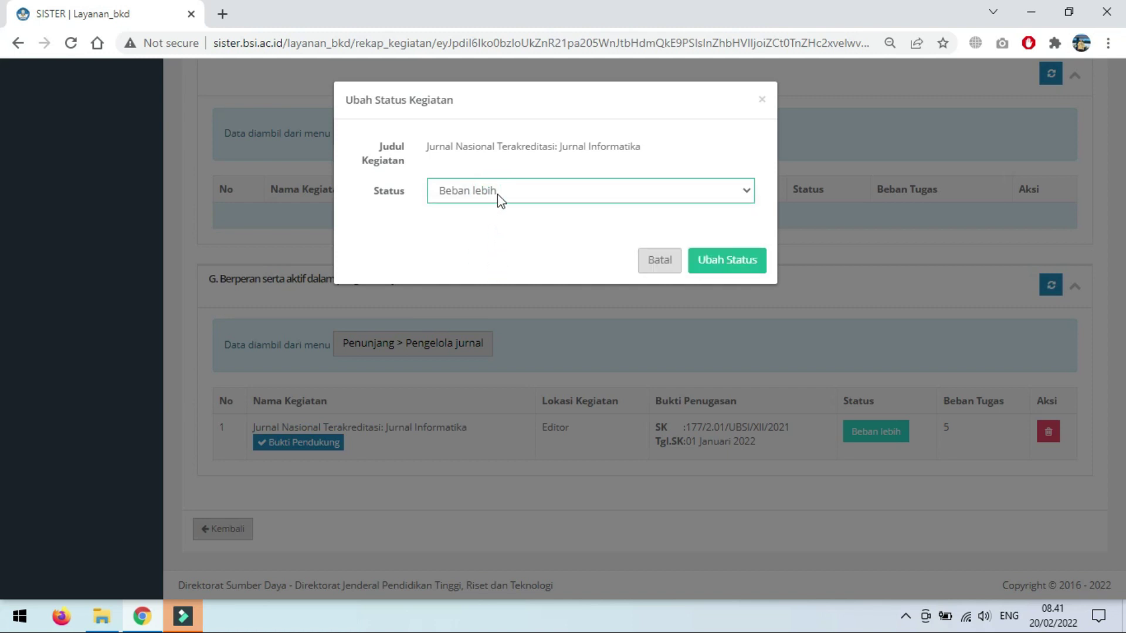
left_click(497, 195)
left_click(497, 258)
left_click(762, 100)
scroll(713, 332, "up", 18)
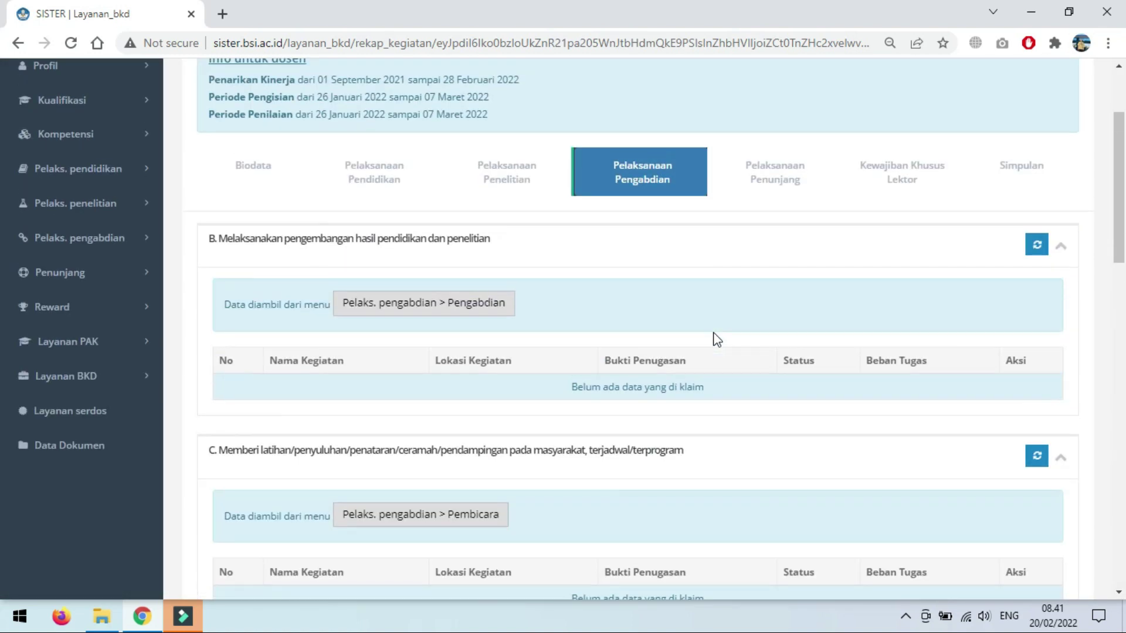
Step: Show the Simpulan summary, with Pelaksanaan Pengabdian at 0.625 sks BKD marked M
left_click(1033, 171)
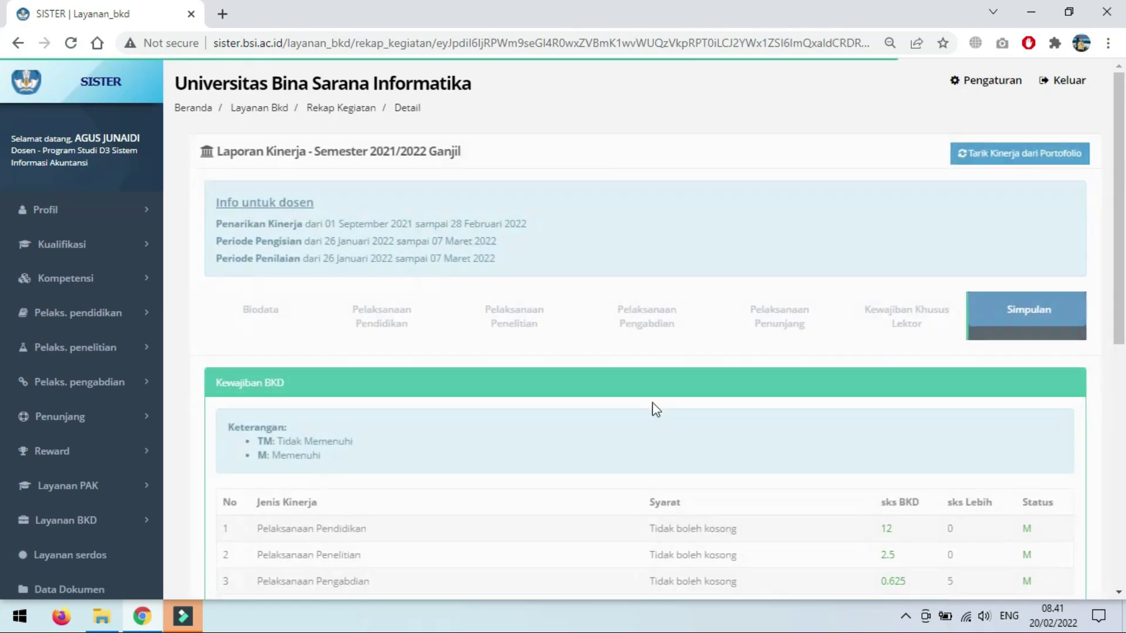
scroll(663, 411, "down", 8)
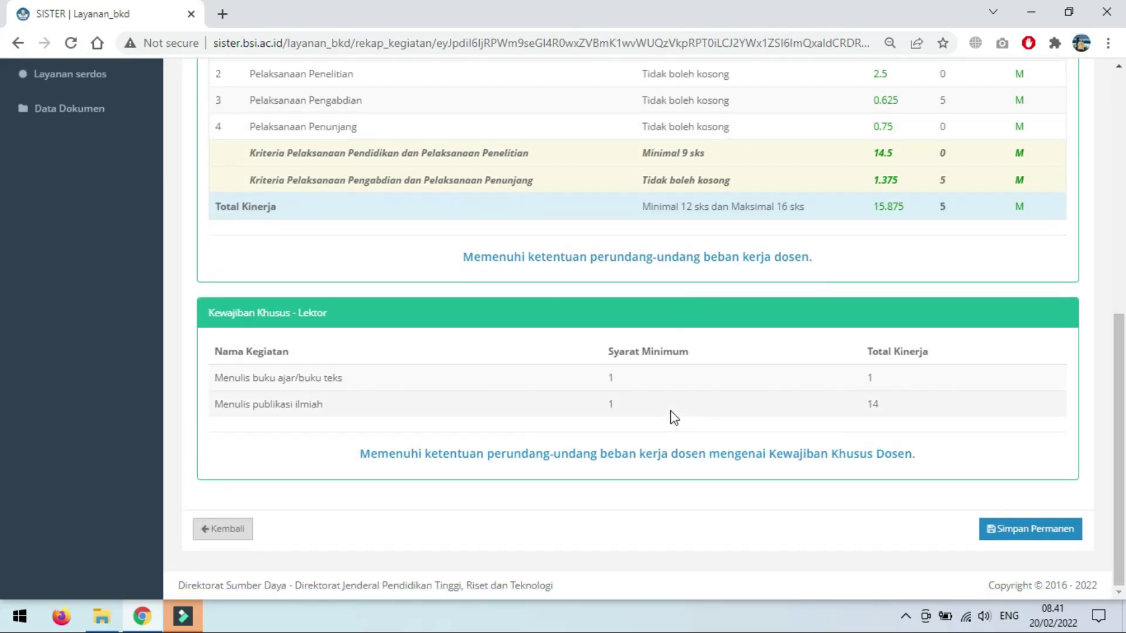